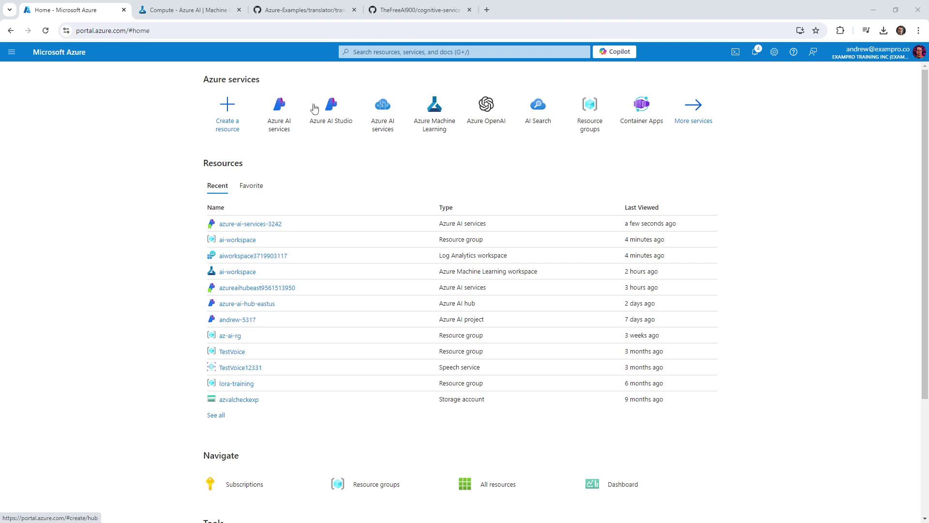
- Search the web for "microsoft container registry" in a new browser tab and open the Microsoft Artifact Registry site
left_click(486, 10)
type("micr")
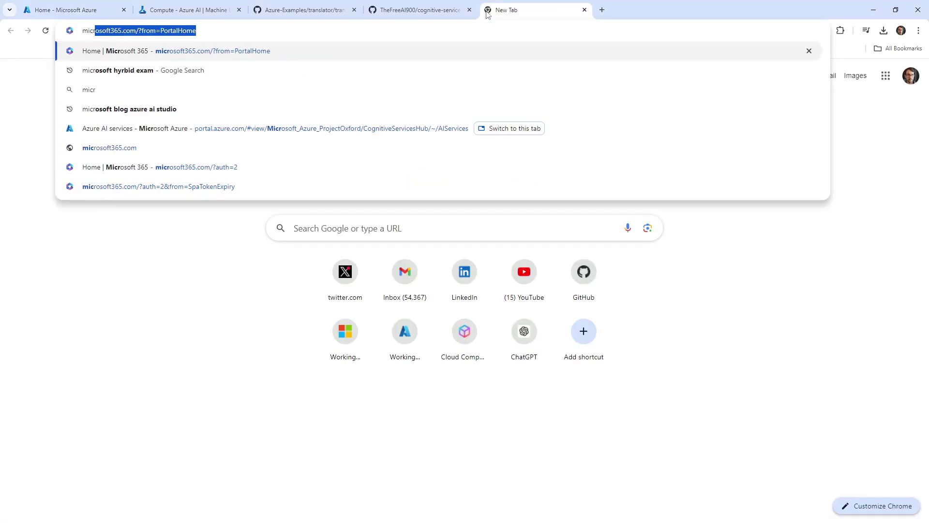
type("osoft containr")
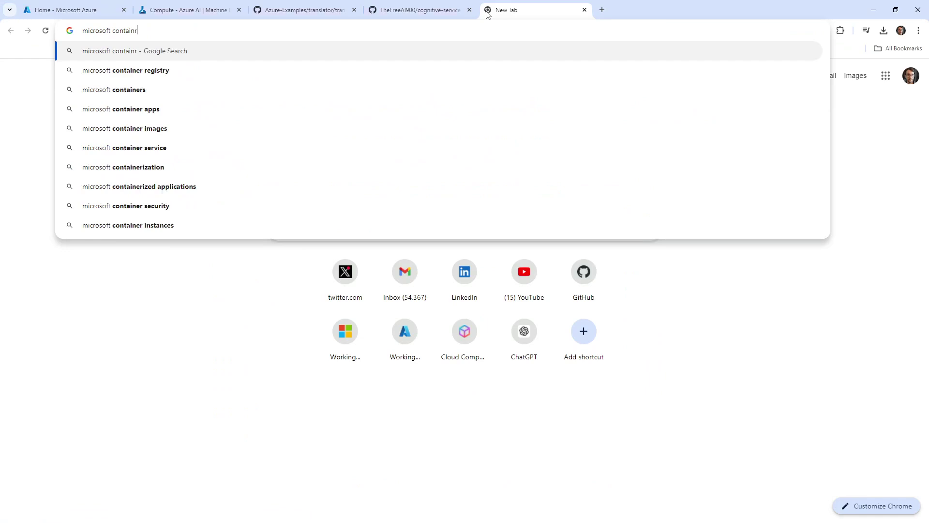
key("BackSpace")
type("er")
key("Return")
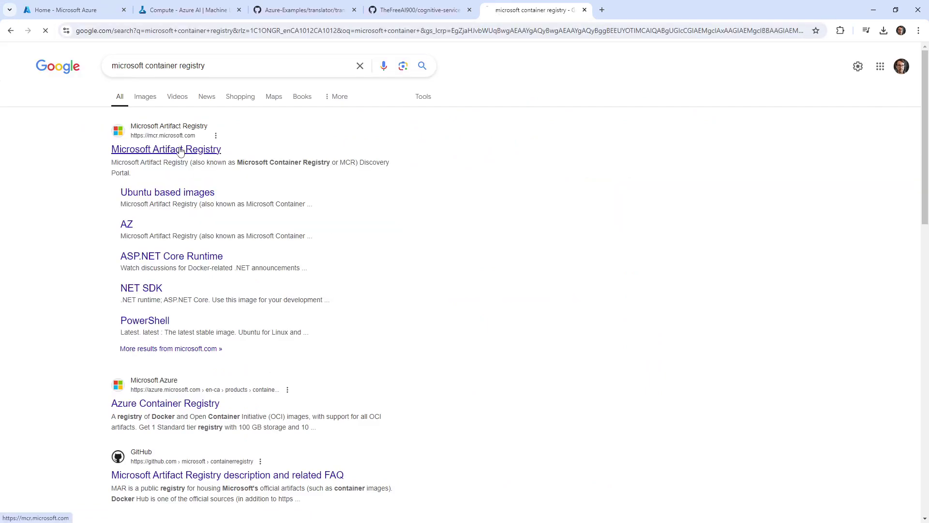
left_click(181, 151)
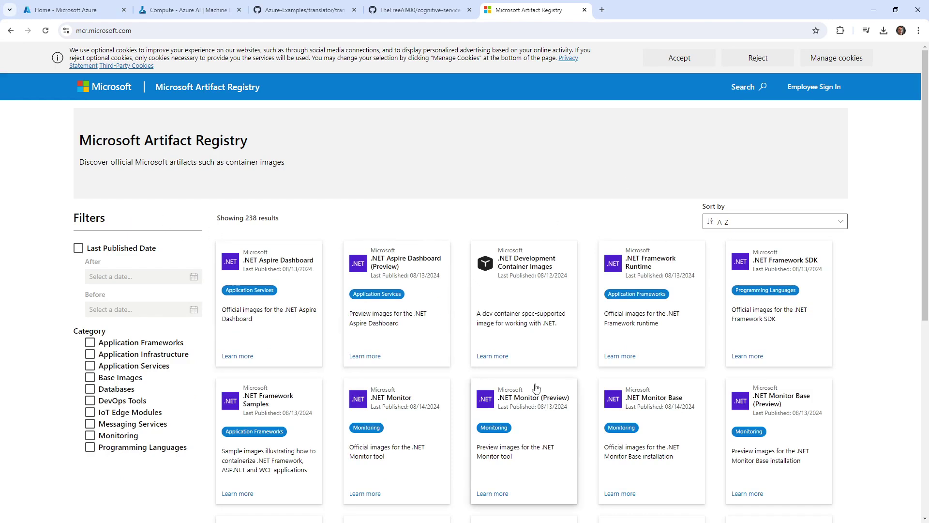
- Search the artifact registry for "azure ai" and look through the listed container images
left_click(745, 87)
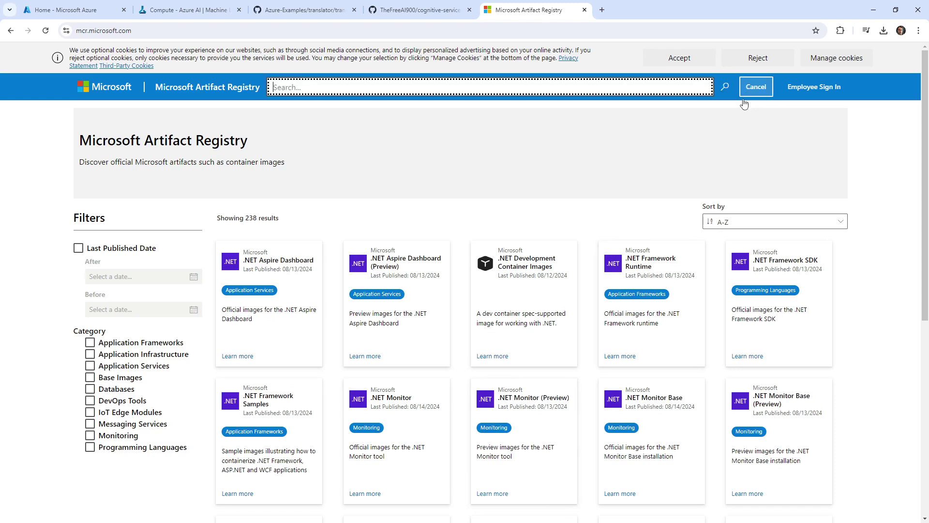
type("a")
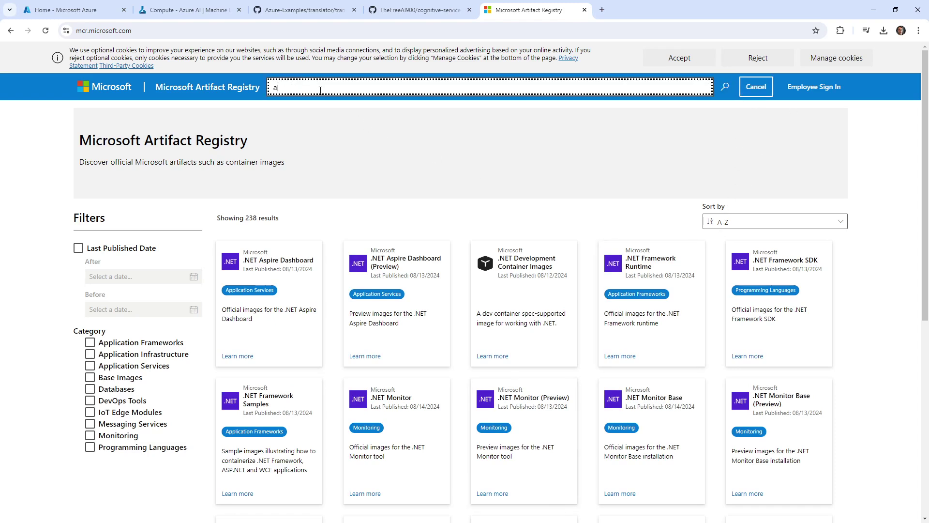
type("zure ai")
key("Return")
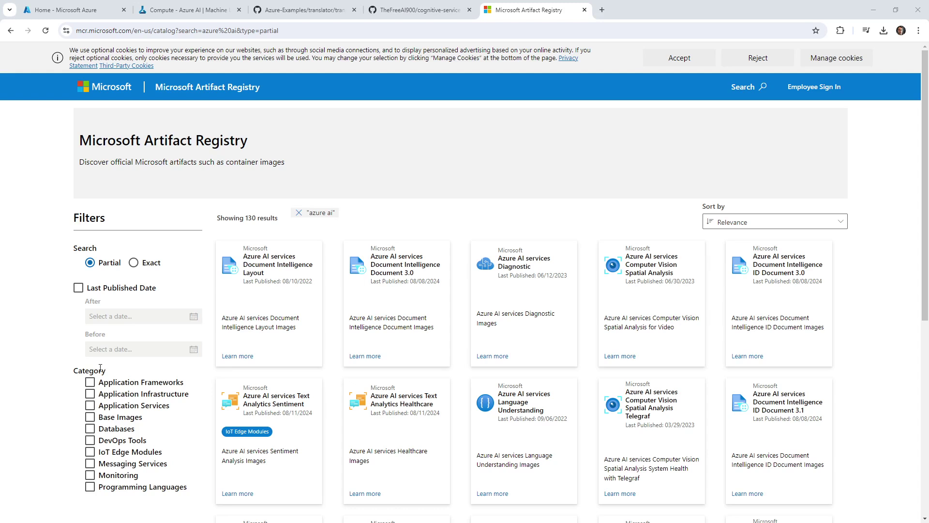
scroll(479, 458, "down", 4)
scroll(629, 368, "up", 4)
left_click(757, 222)
left_click(757, 221)
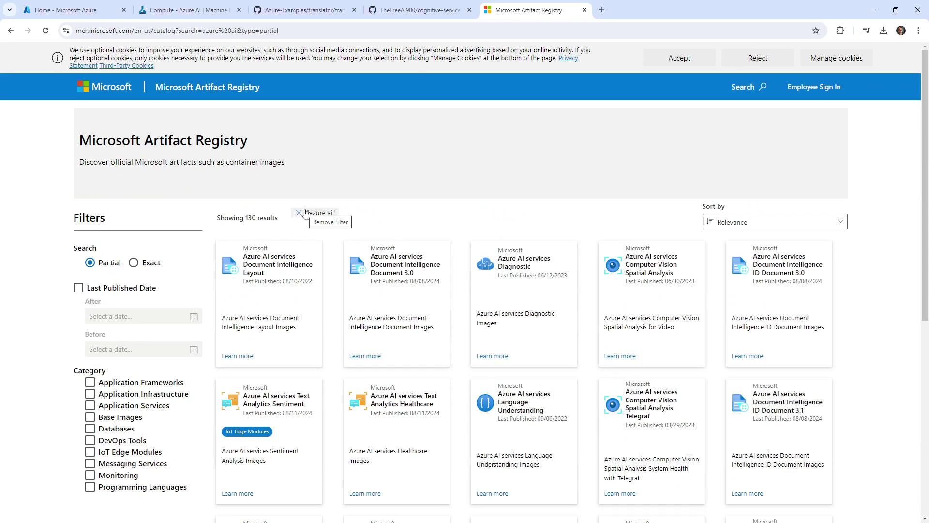
- Replace the "azure ai" filter with a search for "translator" and open the Azure AI services Text Translation image page
left_click(298, 212)
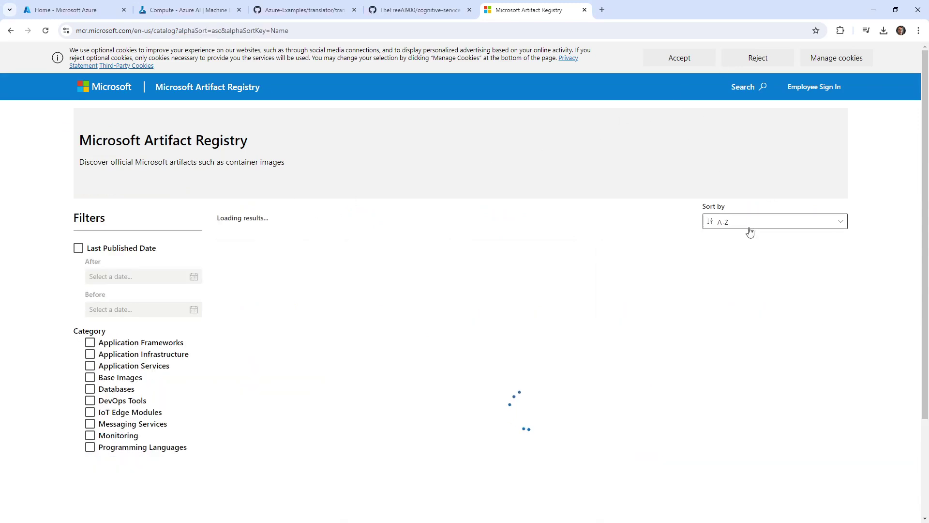
left_click(744, 87)
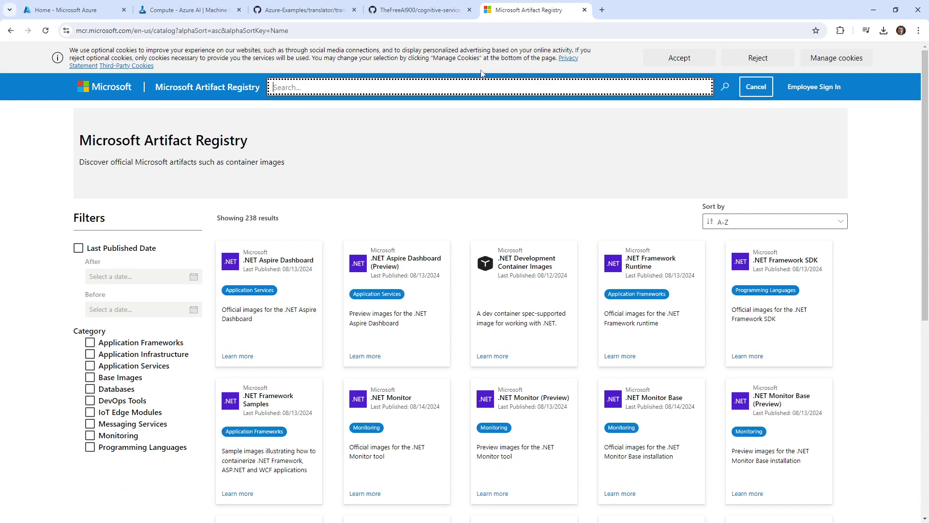
type("translator")
key("Return")
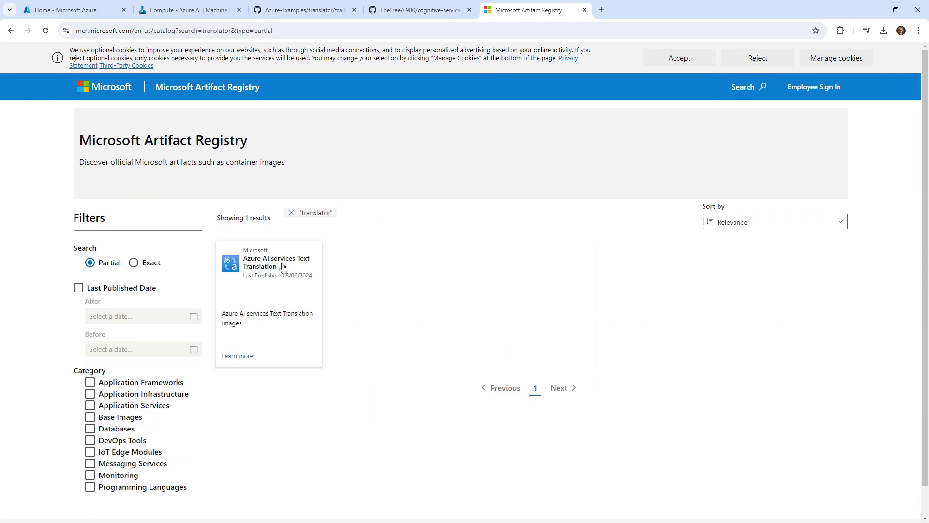
left_click(283, 267)
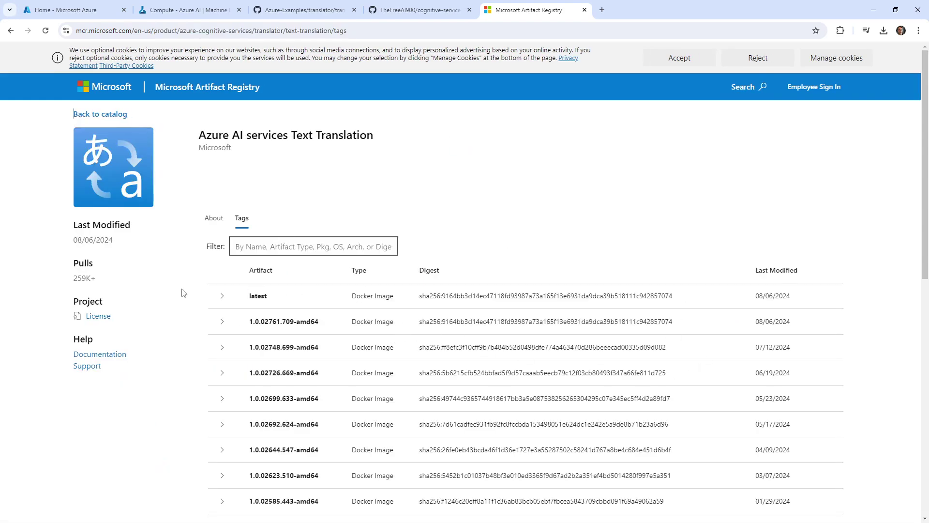
- Open the Text Translation image's documentation in a new browser tab and switch to it
scroll(184, 292, "down", 3)
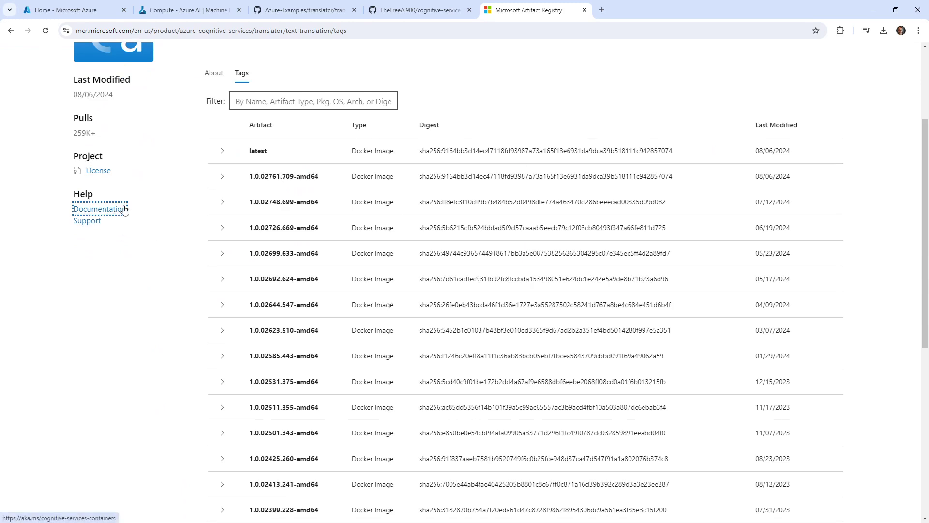
right_click(125, 213)
left_click(141, 216)
left_click(650, 11)
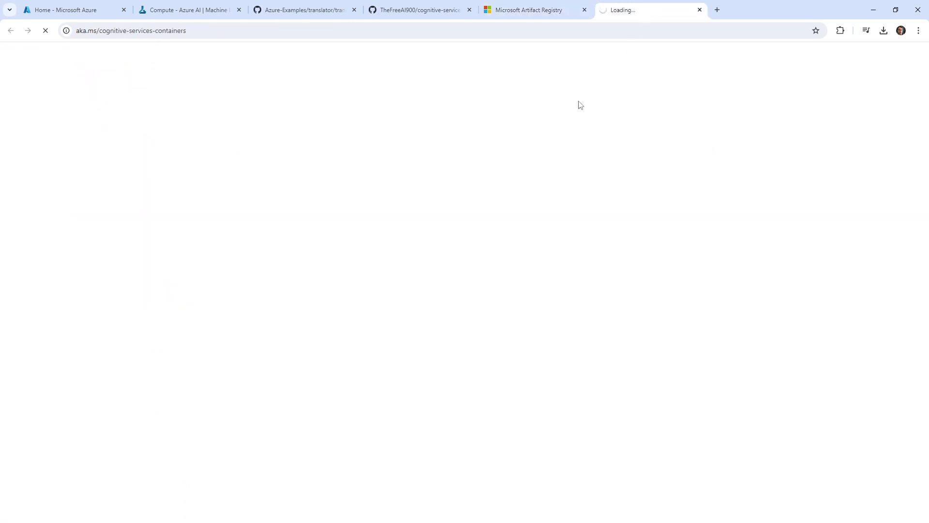
- Read through the Azure AI containers article, including its container tables, security, networking and next-steps sections
scroll(600, 234, "down", 4)
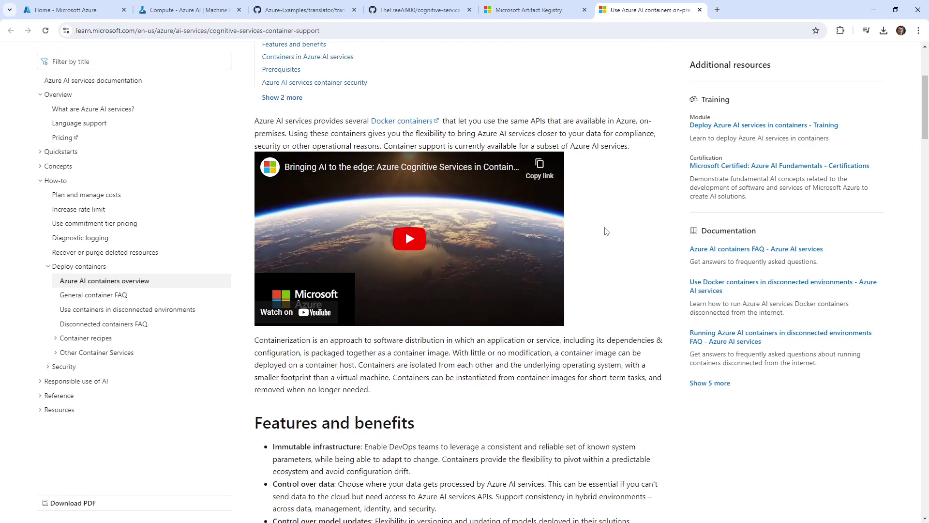
scroll(606, 232, "down", 10)
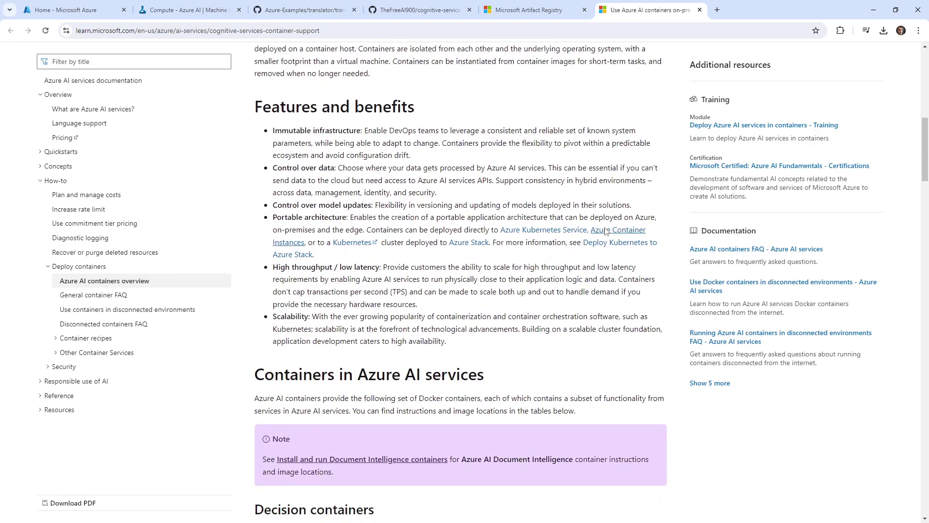
scroll(605, 226, "down", 3)
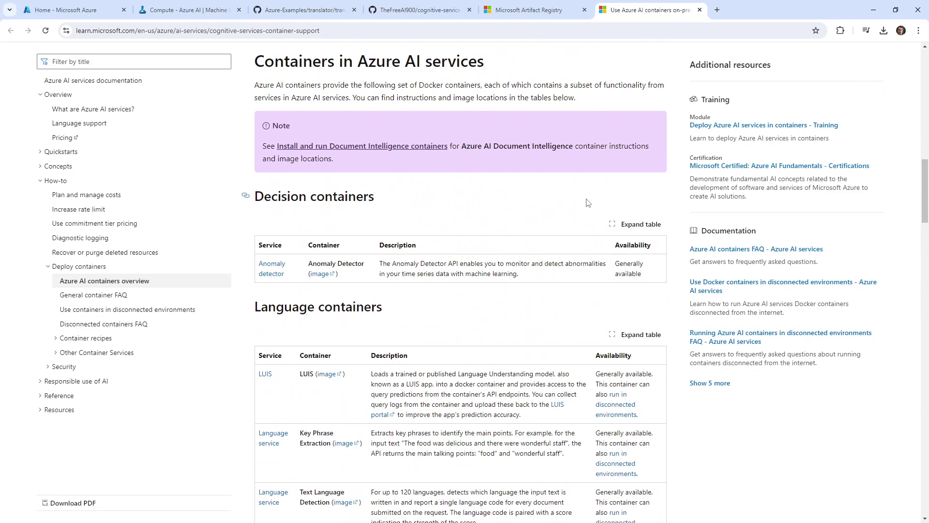
scroll(502, 180, "down", 6)
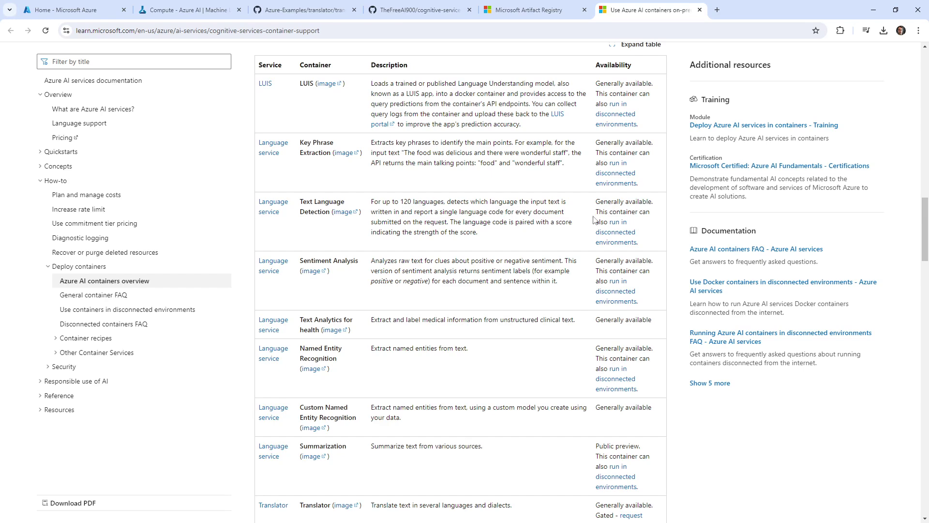
scroll(481, 248, "down", 8)
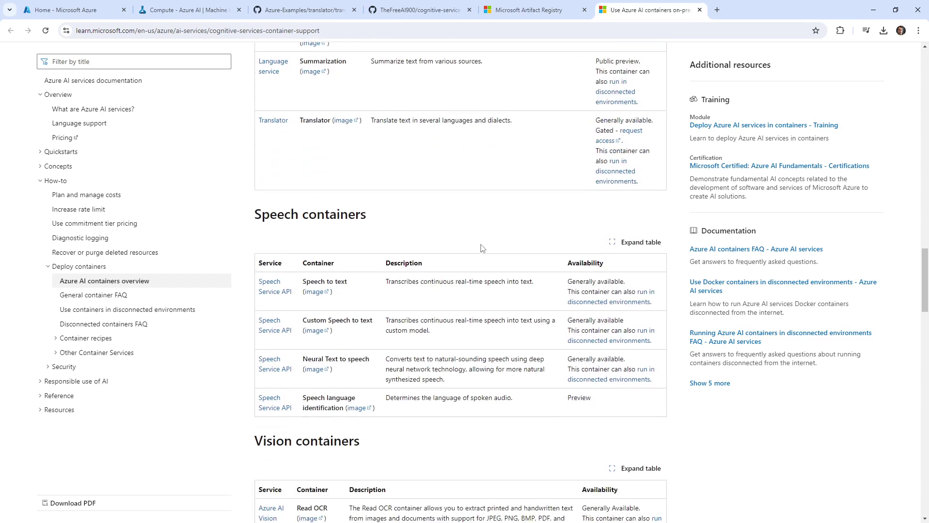
scroll(481, 248, "down", 15)
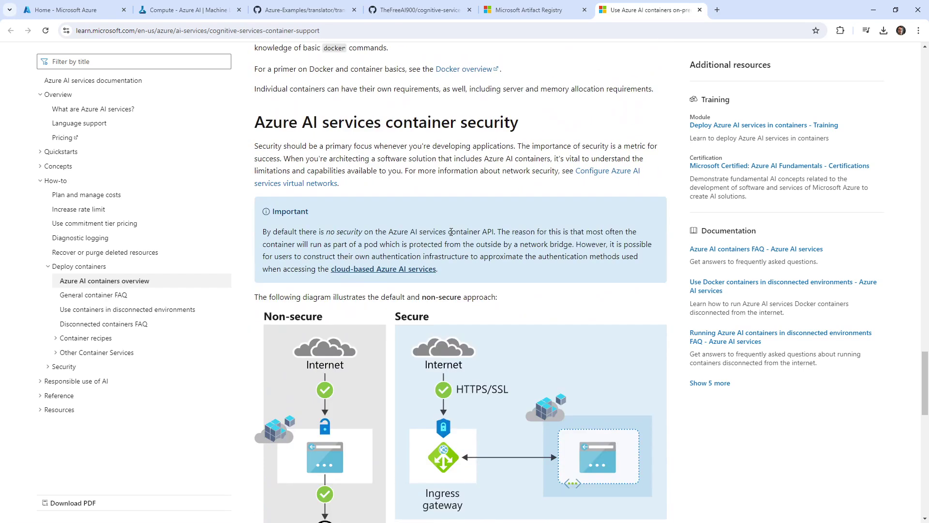
scroll(450, 232, "down", 11)
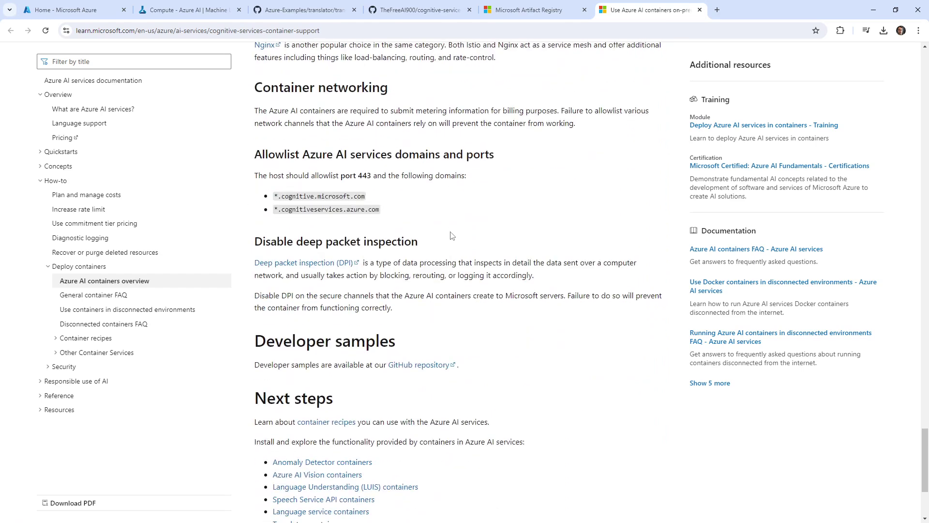
scroll(452, 236, "down", 3)
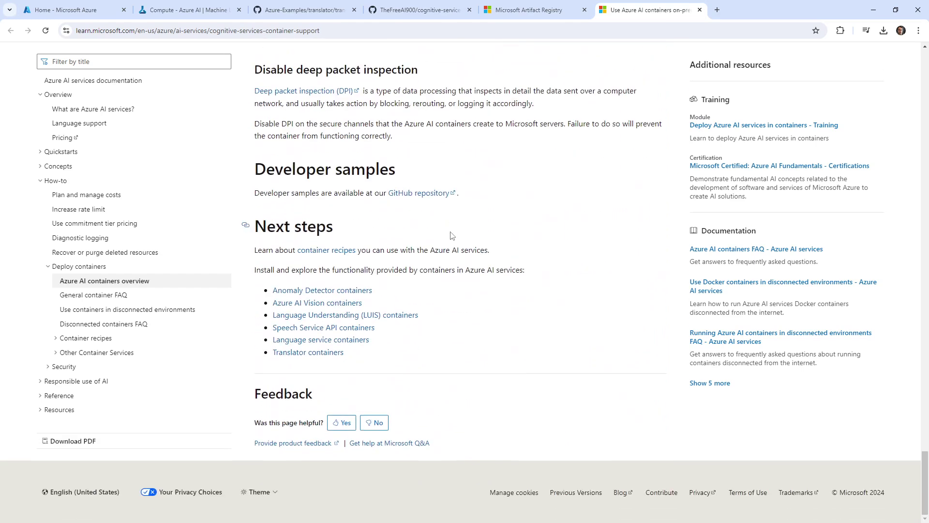
scroll(452, 235, "up", 20)
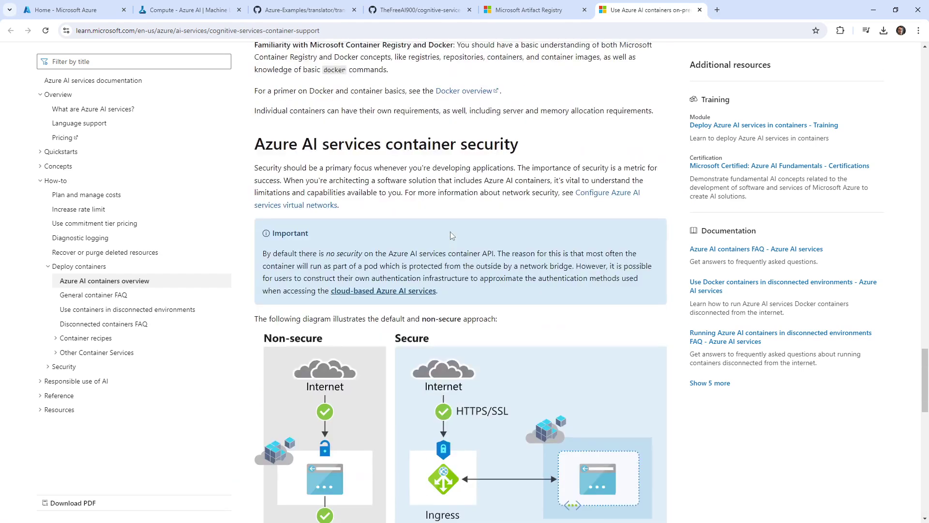
scroll(450, 236, "up", 20)
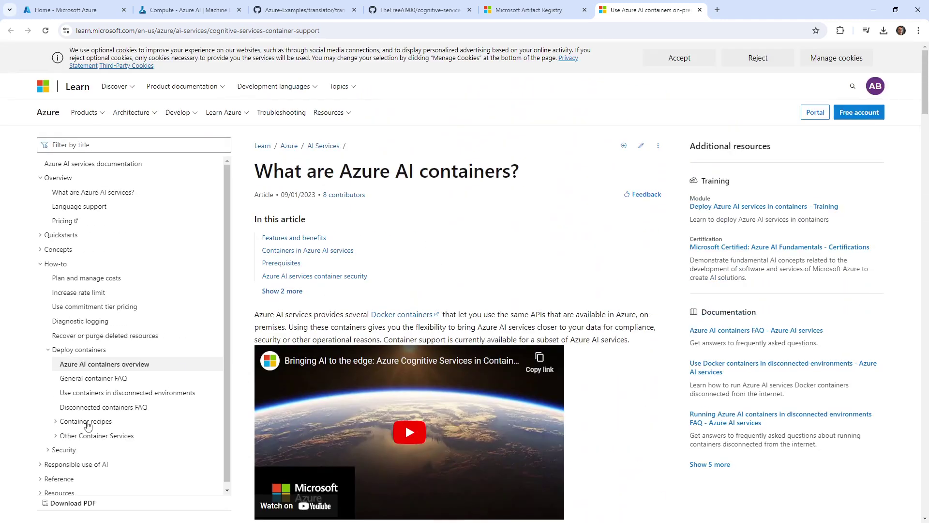
- Expand the Container recipes section in the documentation contents and open the Deploy to Azure Container Instance article
left_click(88, 421)
scroll(97, 416, "down", 1)
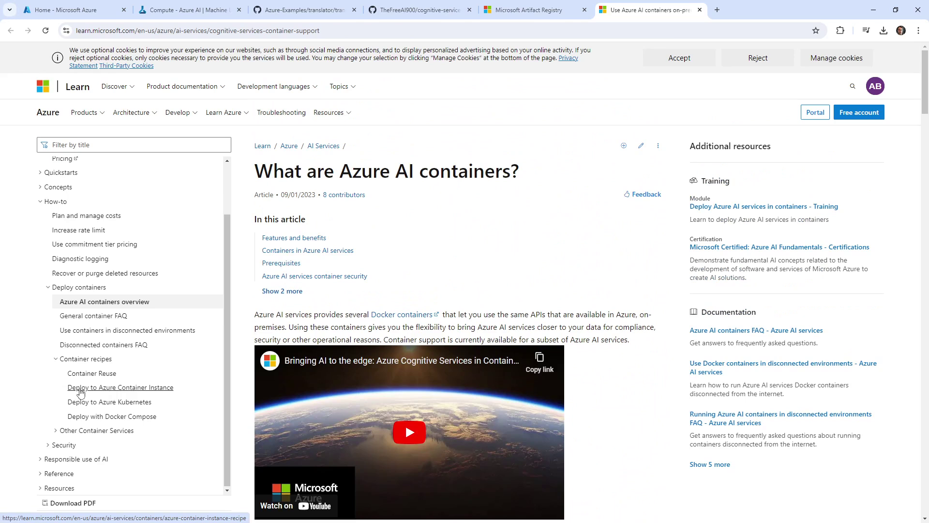
scroll(106, 353, "up", 2)
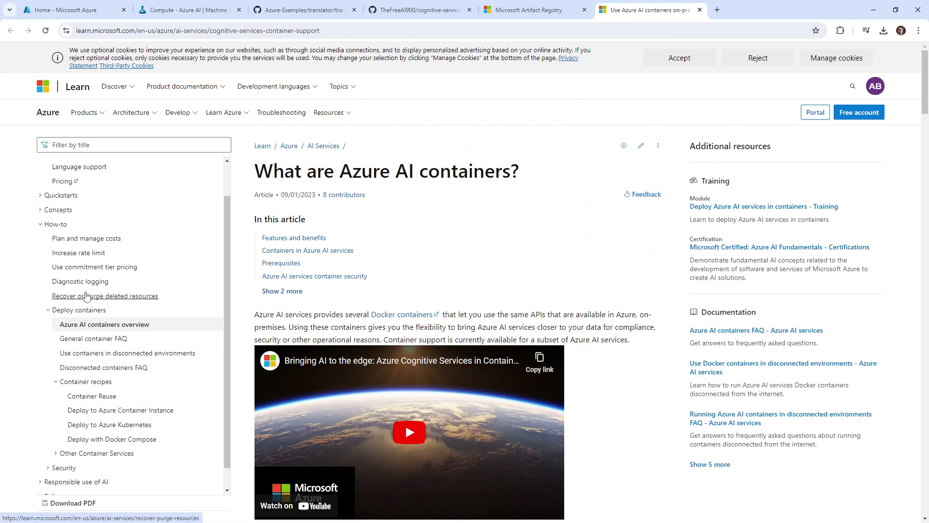
scroll(95, 332, "down", 1)
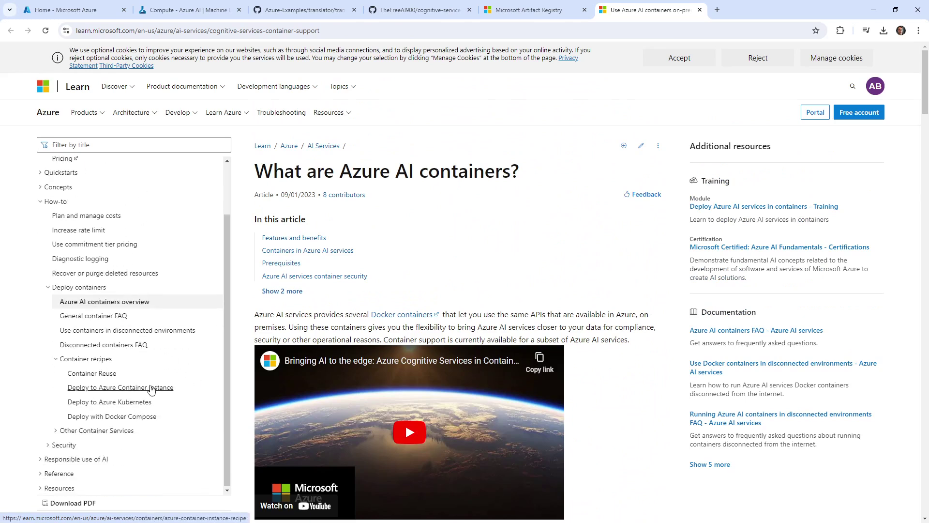
left_click(159, 388)
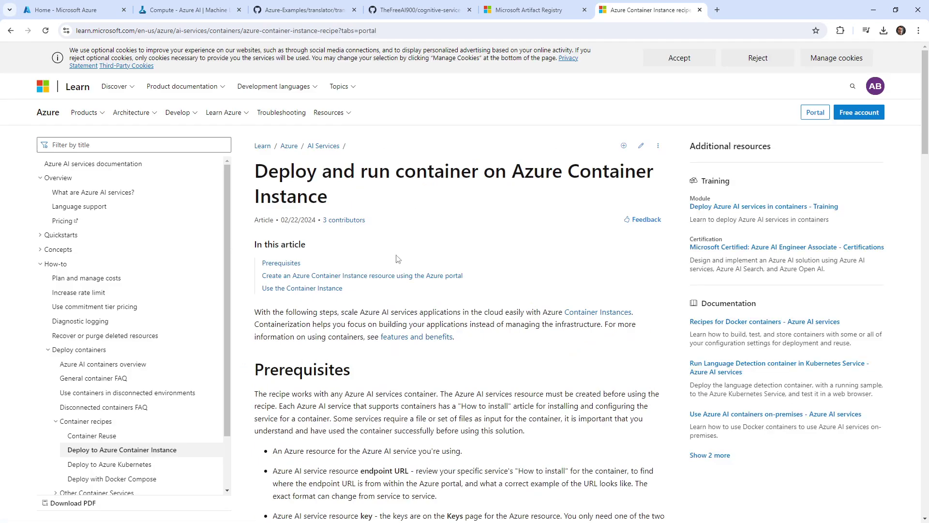
- Review the article's Azure portal instructions for creating a container instance, including the Basics, Networking and Advanced settings
scroll(397, 262, "down", 5)
scroll(400, 269, "down", 5)
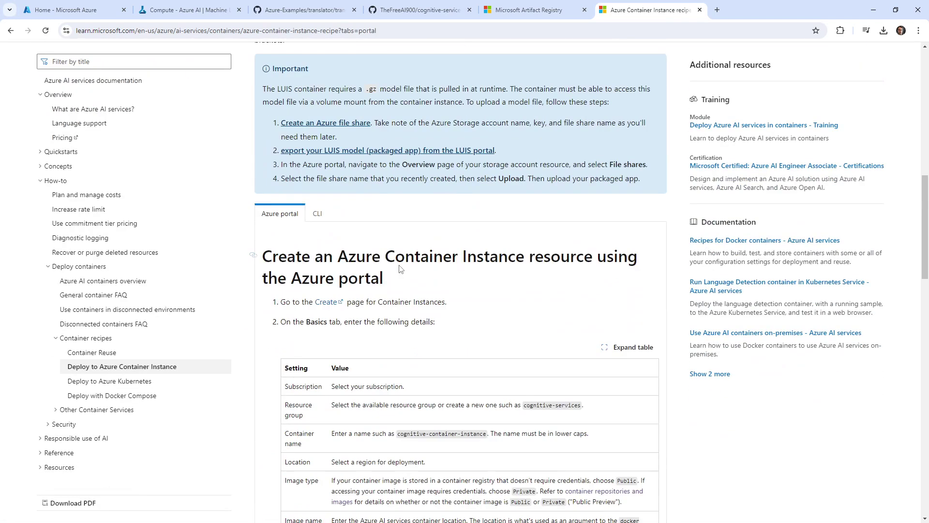
scroll(399, 269, "down", 11)
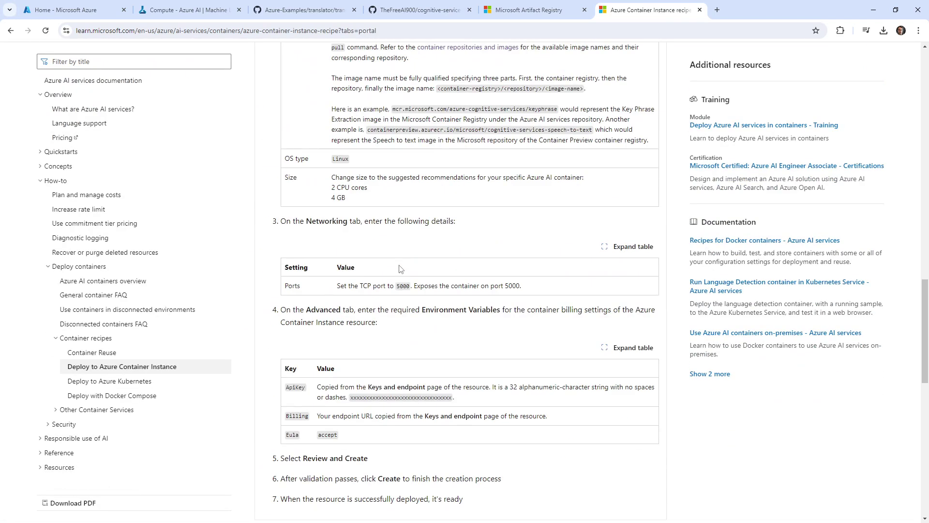
scroll(399, 269, "down", 3)
scroll(428, 333, "up", 13)
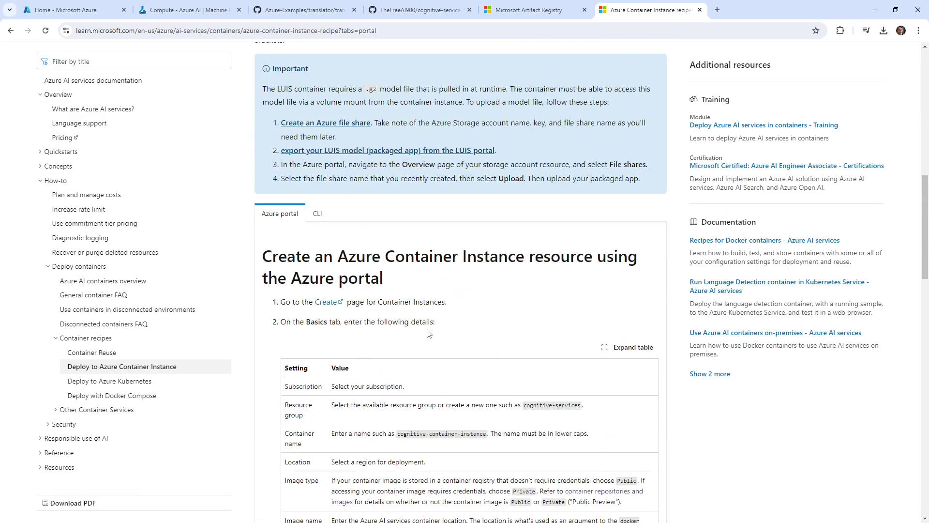
scroll(427, 333, "up", 15)
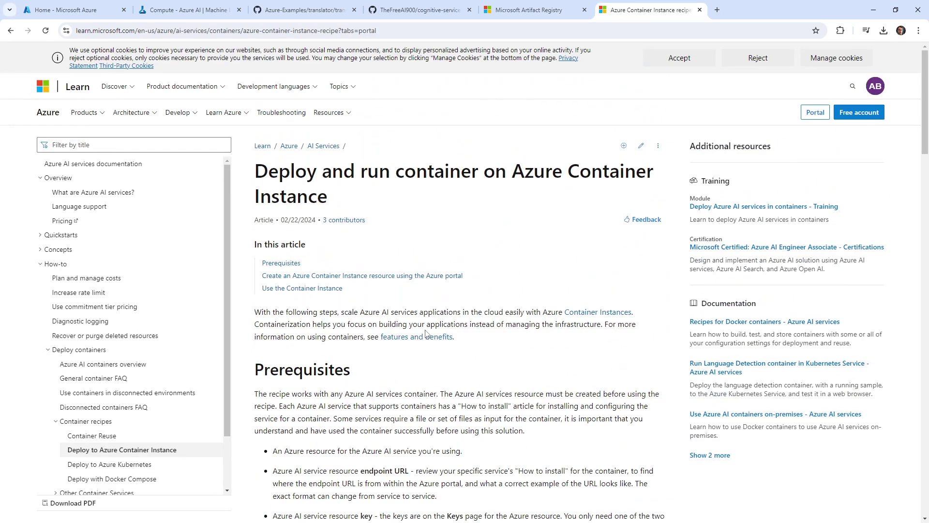
- Switch to the Azure portal, search its services for "aci" and open Container instances
left_click(97, 11)
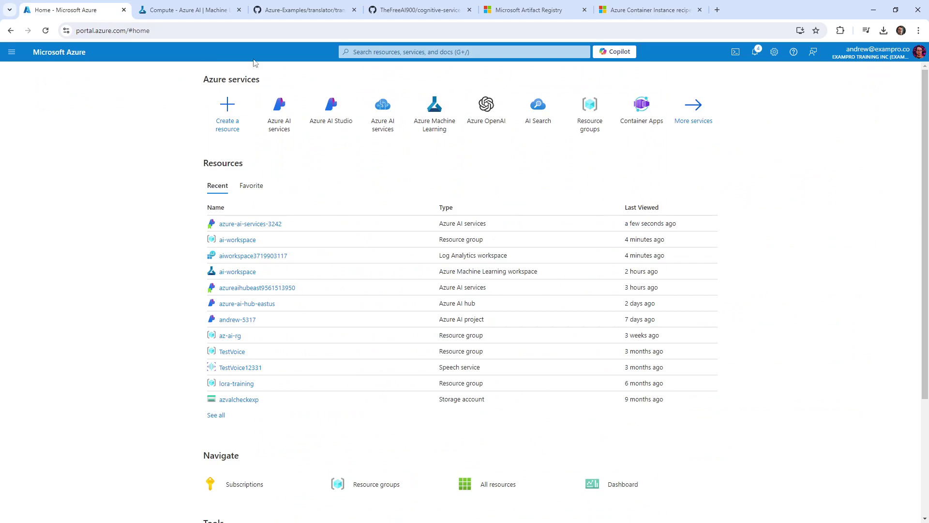
left_click(385, 53)
type("aci")
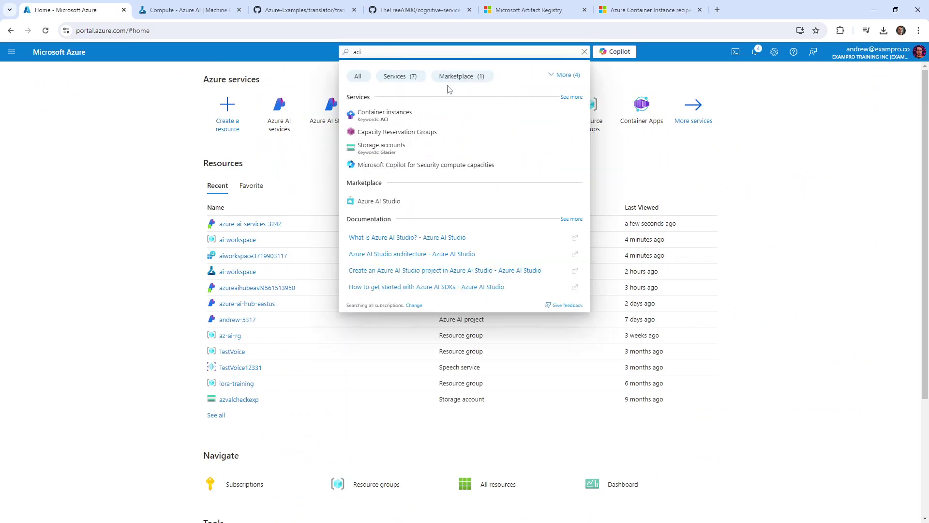
left_click(449, 115)
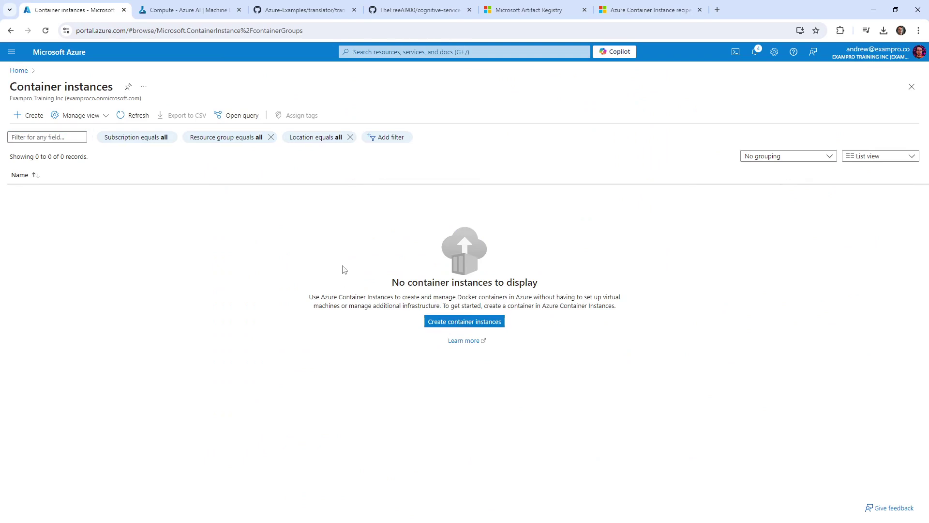
- Open the container instance creation form and review the recipe article's Prerequisites and Basics settings
left_click(621, 10)
key("ctrl+1")
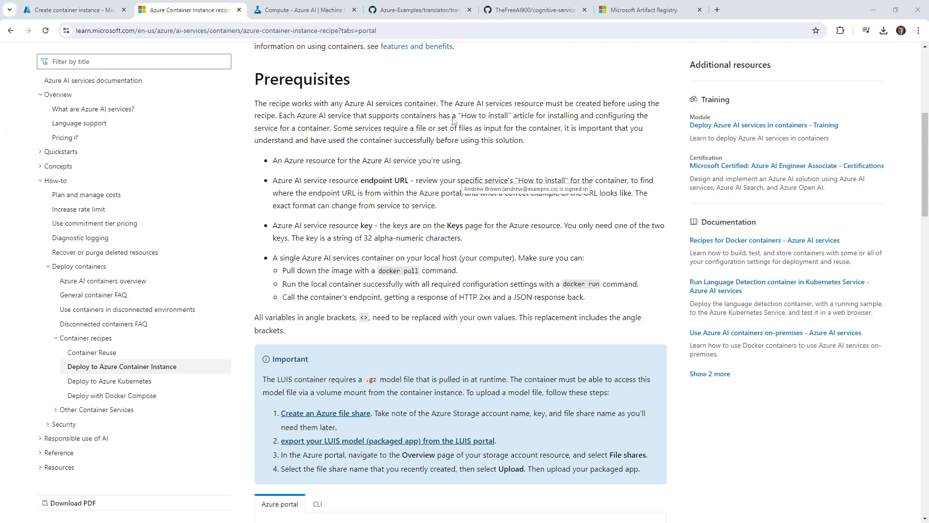
left_click_drag(457, 105, 578, 121)
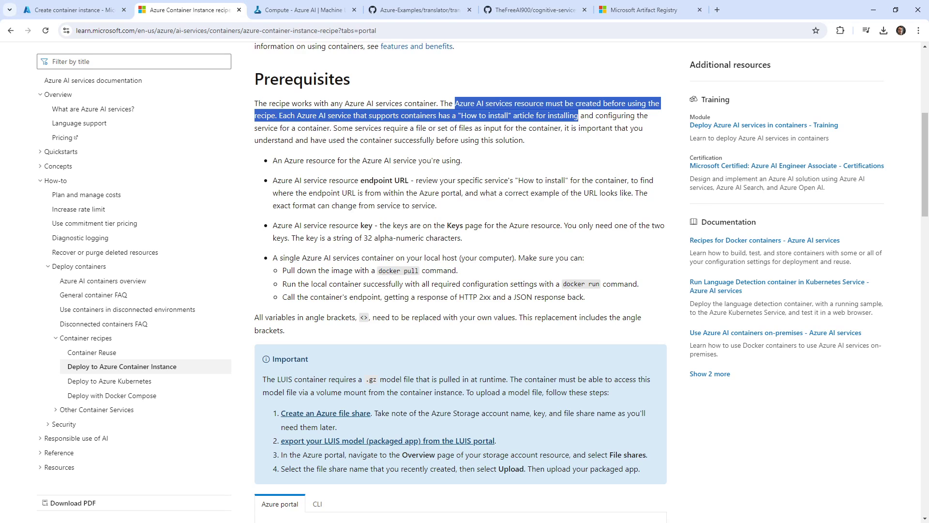
scroll(460, 280, "down", 10)
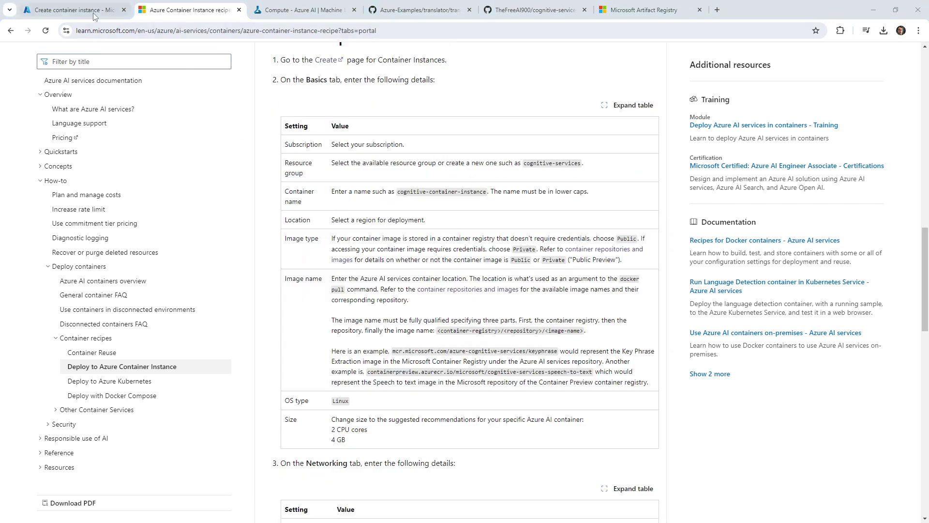
- Return to the container instance form and look through the available subscriptions and existing resource groups
left_click(73, 9)
left_click(183, 213)
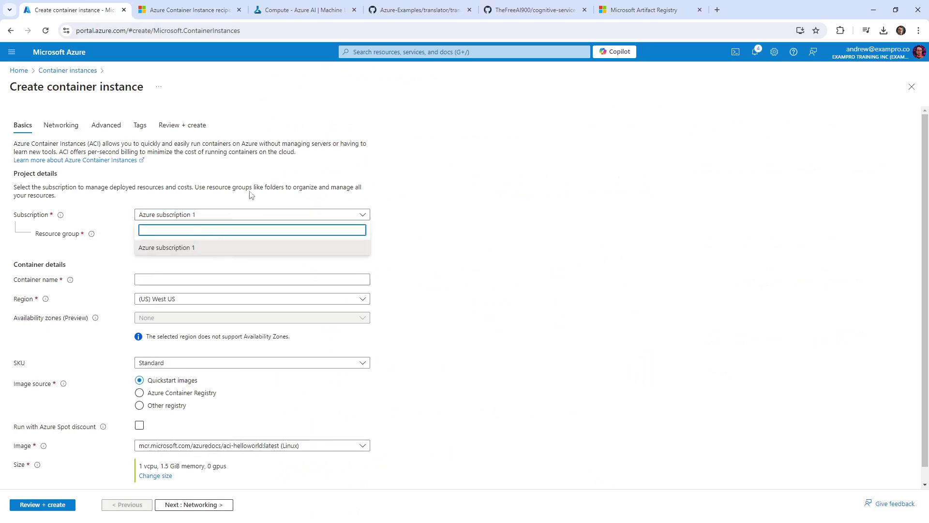
left_click(230, 214)
left_click(232, 214)
left_click(237, 216)
left_click(236, 217)
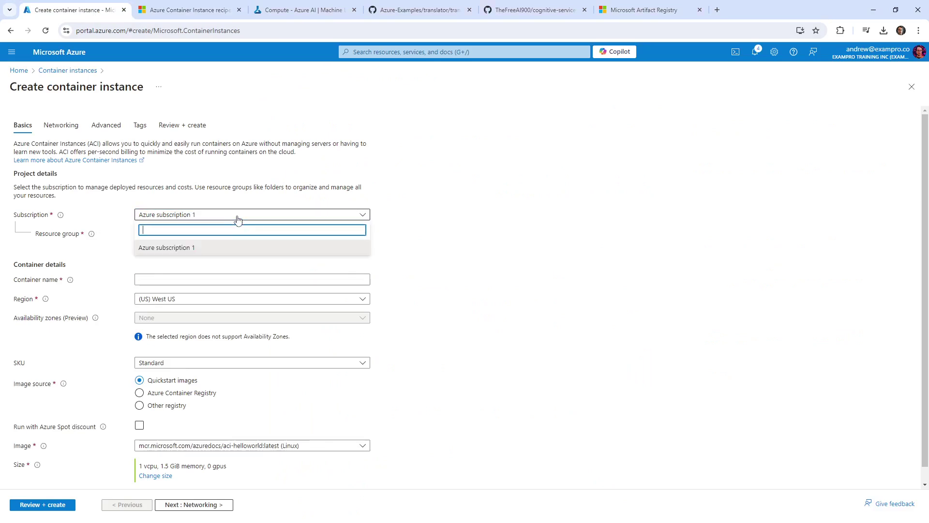
left_click(234, 216)
left_click(181, 234)
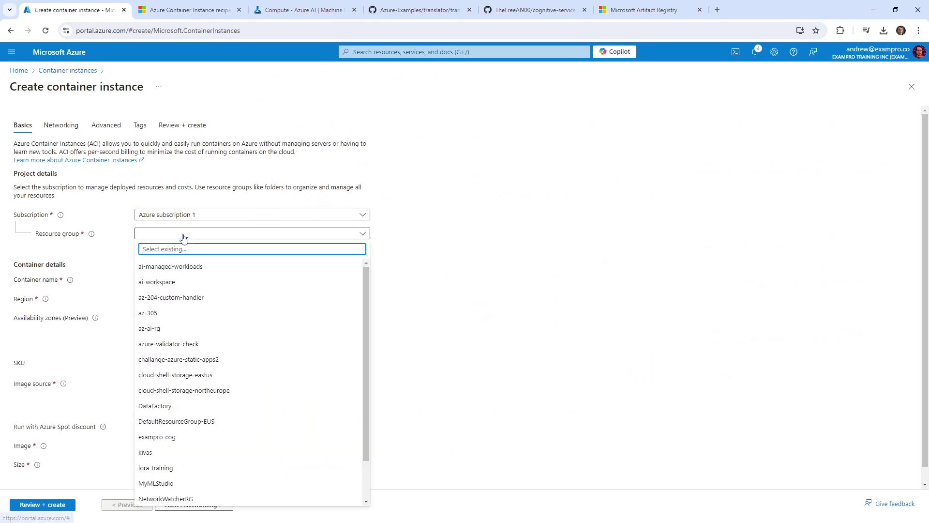
left_click(180, 235)
left_click(176, 234)
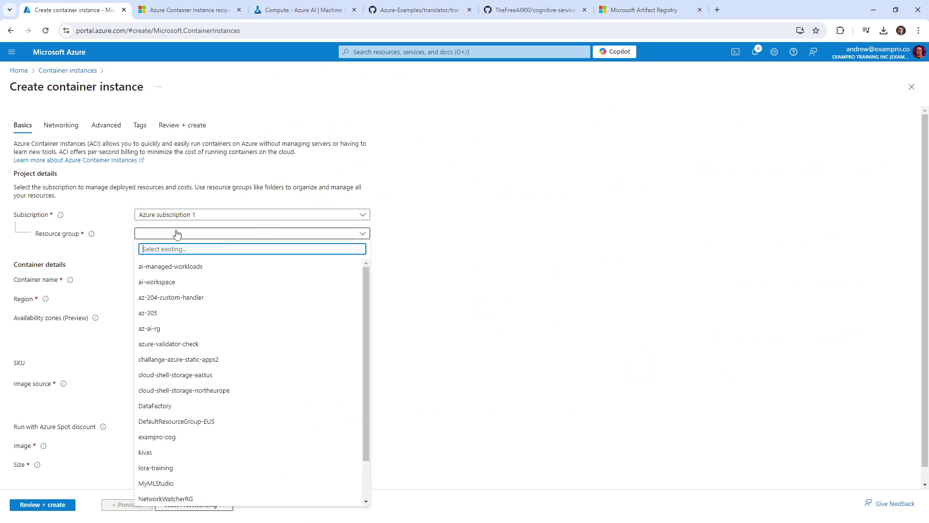
left_click(177, 234)
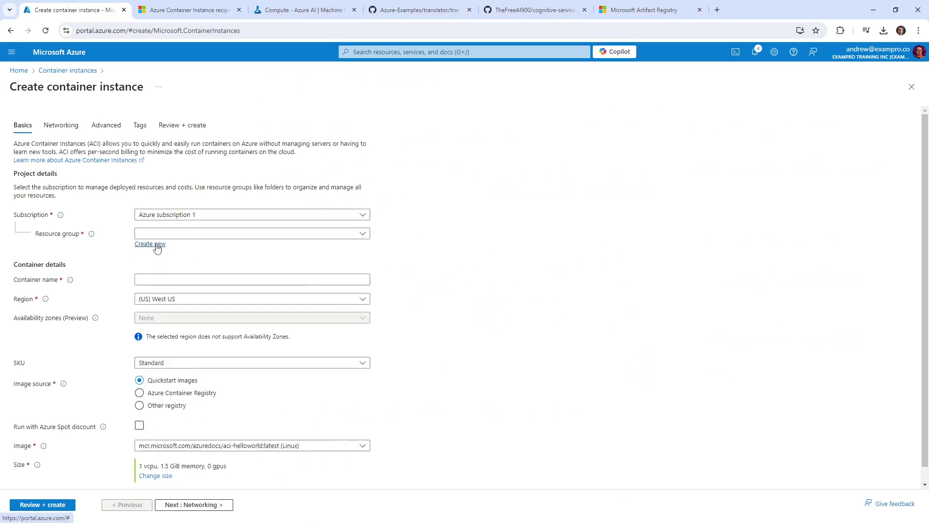
- Create a new resource group named ai-containers and name the container ai-containers-2342
left_click(153, 244)
type("azu")
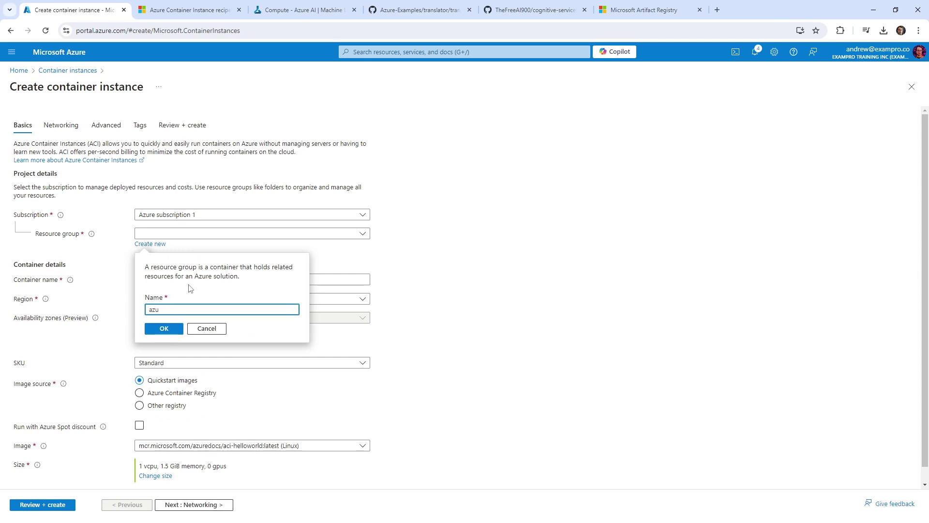
key("BackSpace")
key("BackSpace")
type("i-containers")
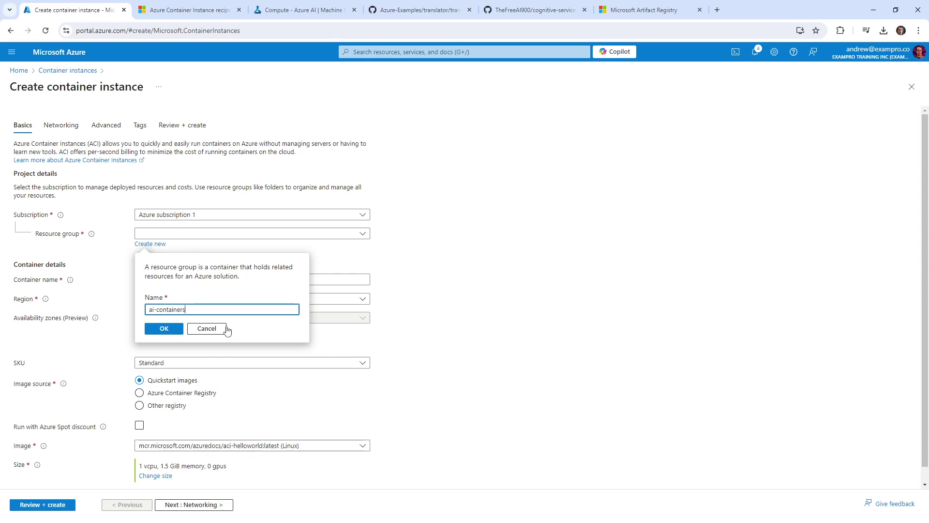
left_click(163, 330)
left_click(205, 276)
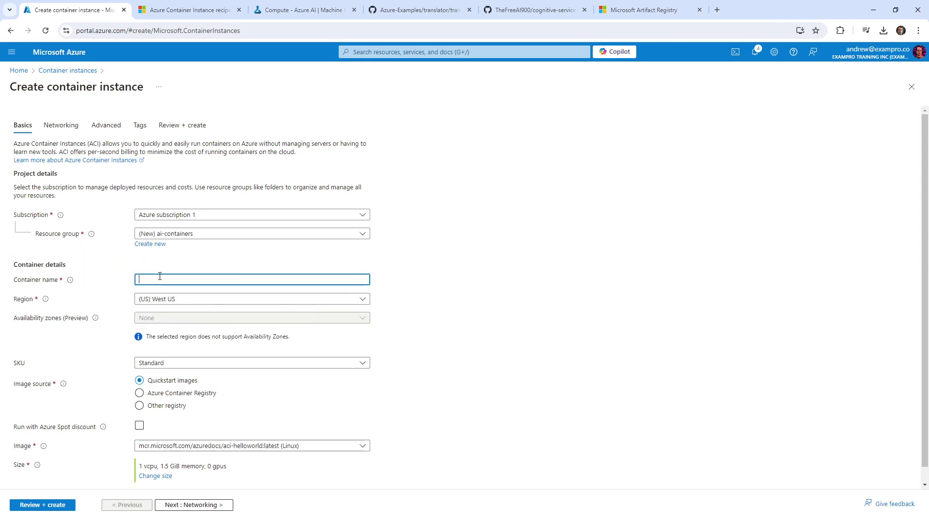
type("ai-containers-2342")
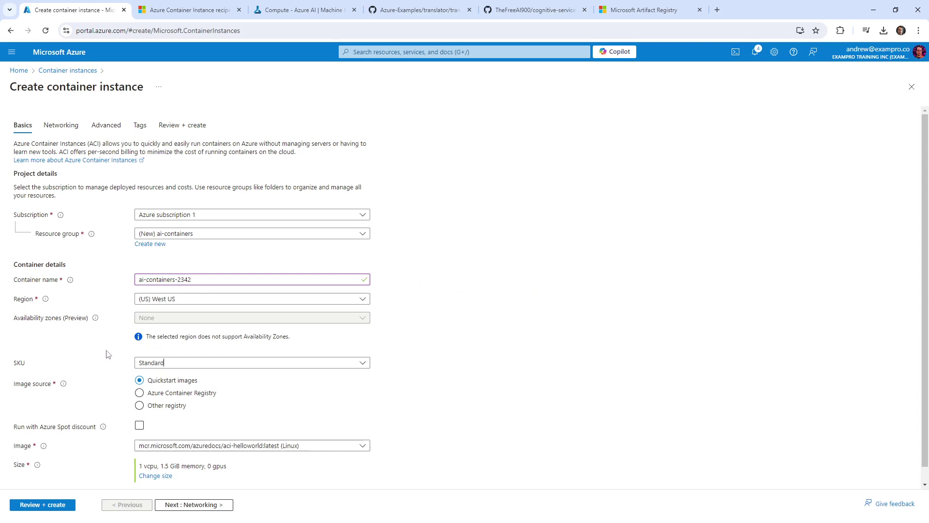
scroll(107, 354, "down", 1)
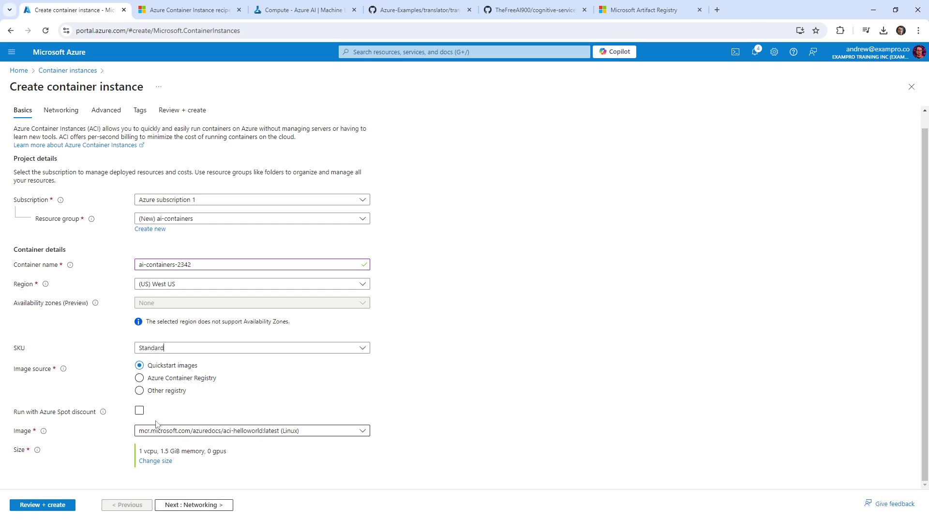
left_click(140, 378)
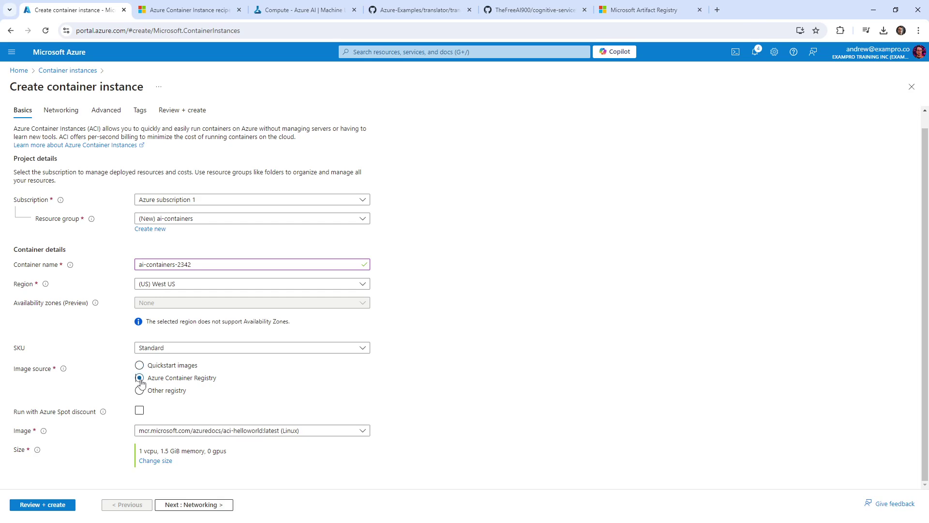
left_click(177, 432)
left_click(177, 431)
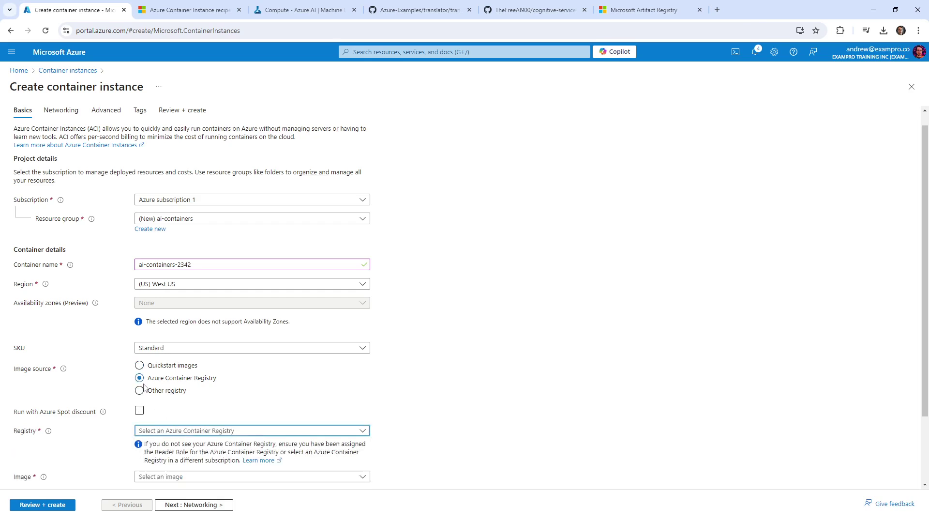
- Set the container's image source to Other registry and go to the Image setting
left_click(140, 390)
scroll(125, 384, "down", 2)
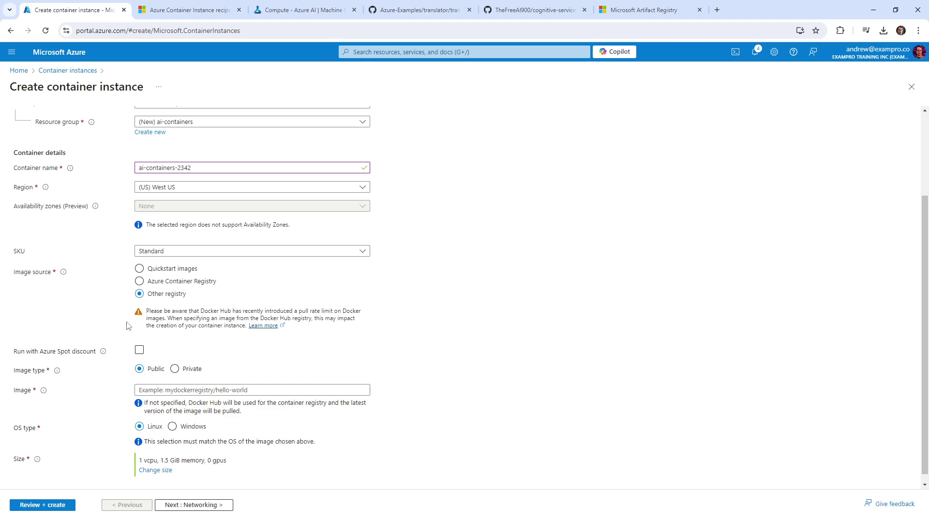
scroll(116, 339, "down", 1)
left_click(155, 381)
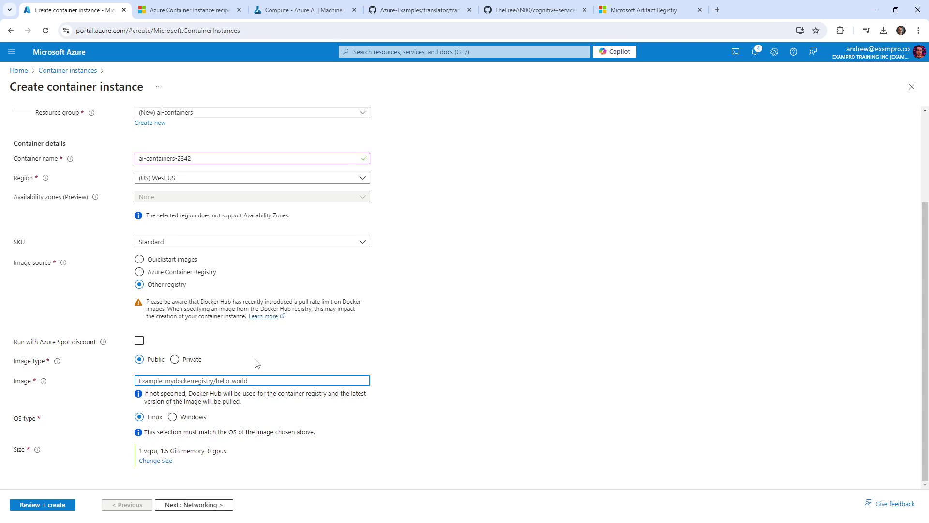
- Check the Text Translation page in Microsoft Artifact Registry and the image name examples in the recipe article
left_click(613, 11)
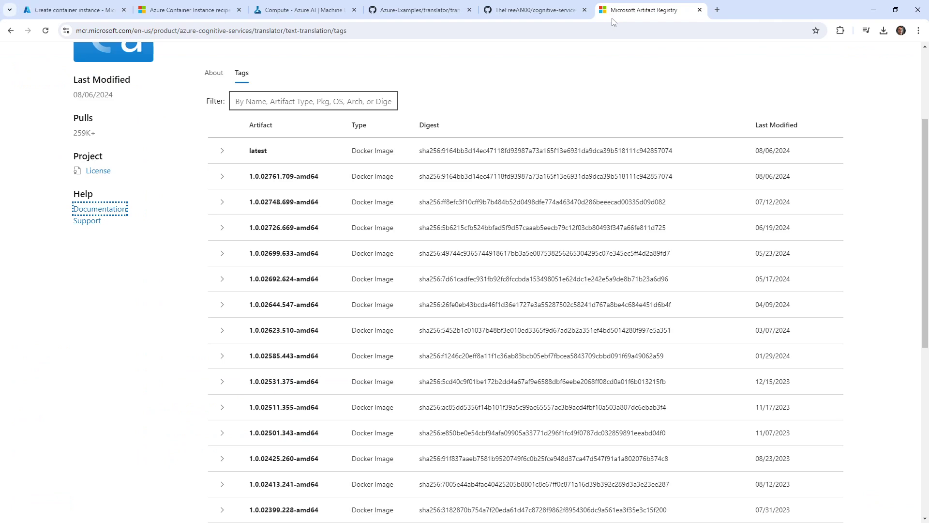
scroll(534, 159, "up", 3)
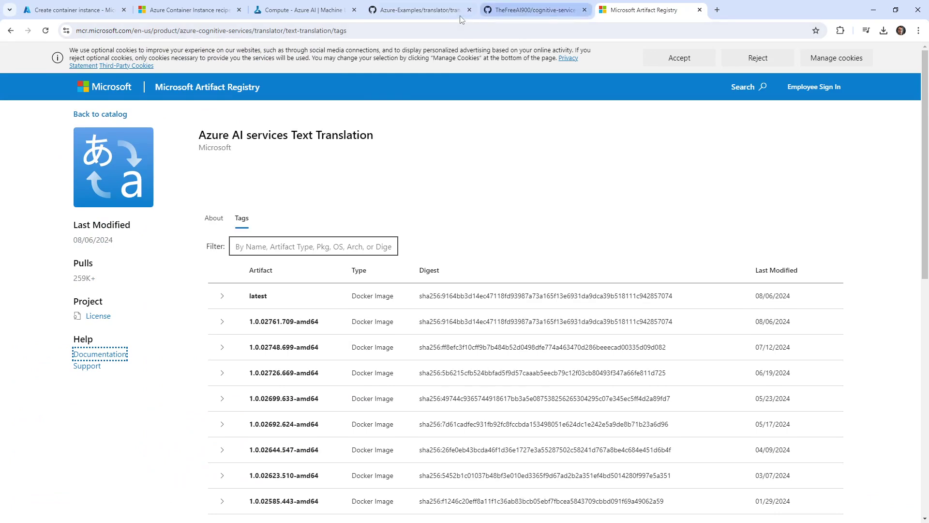
left_click(200, 11)
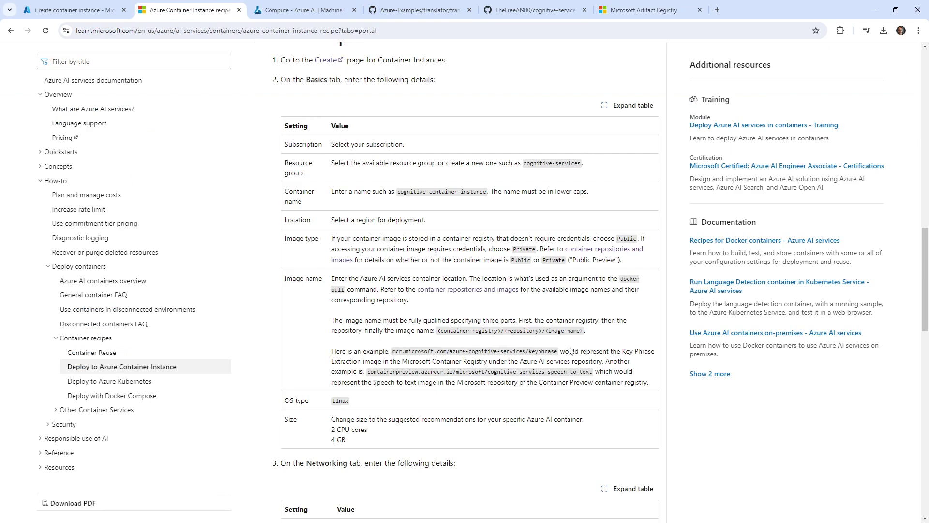
left_click_drag(570, 350, 469, 351)
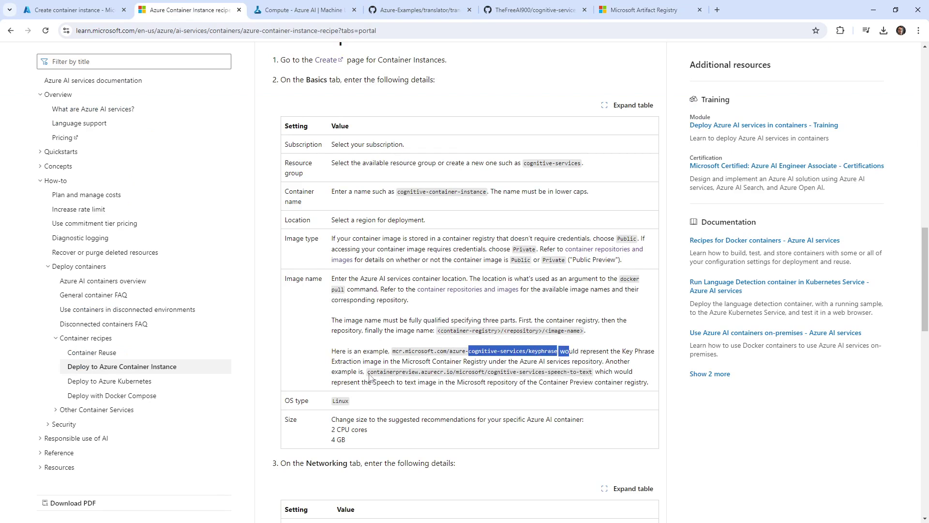
left_click_drag(368, 377, 598, 376)
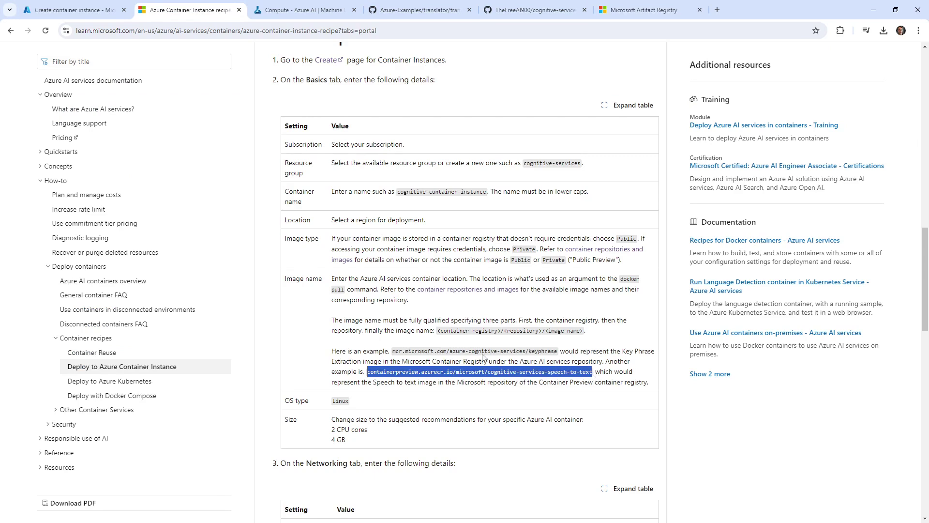
- Place the Artifact Registry page beside the recipe article, expand the latest Text Translation tag and copy its image path without "docker pull"
left_click_drag(619, 16, 304, 15)
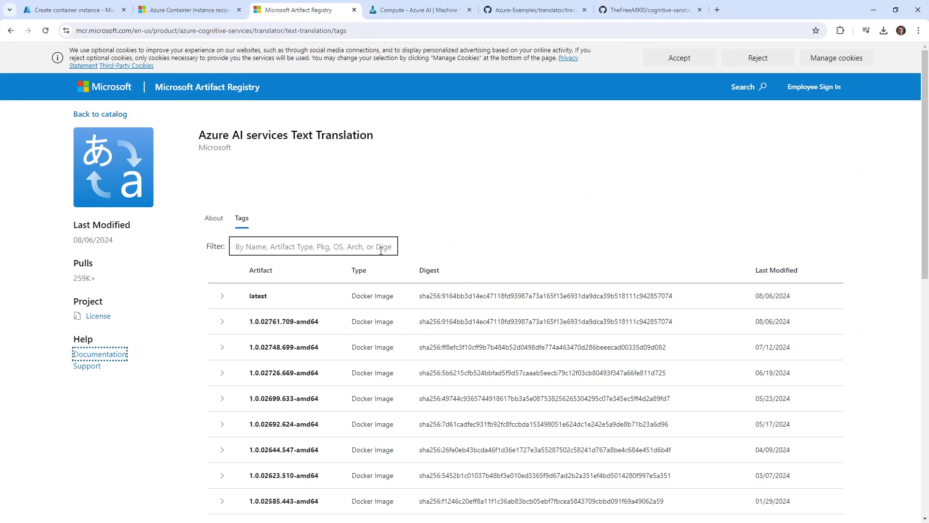
left_click(273, 301)
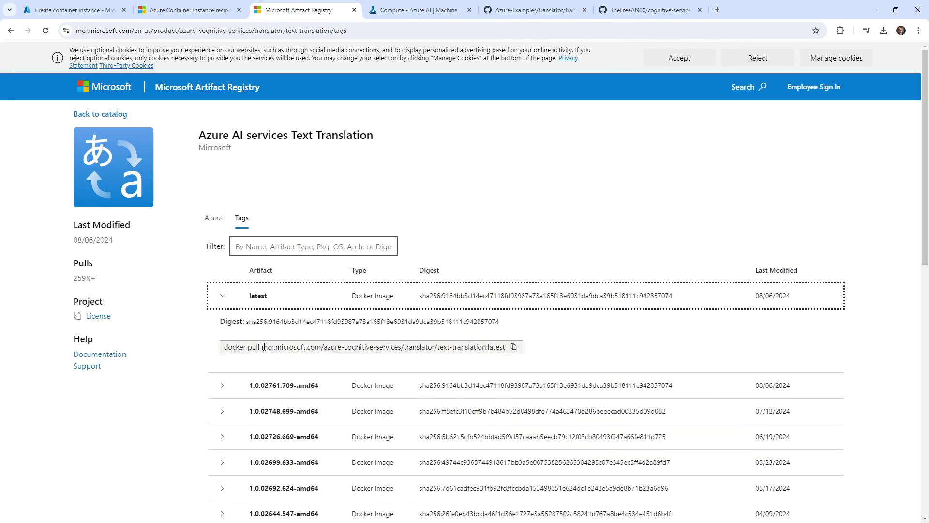
left_click_drag(262, 347, 486, 346)
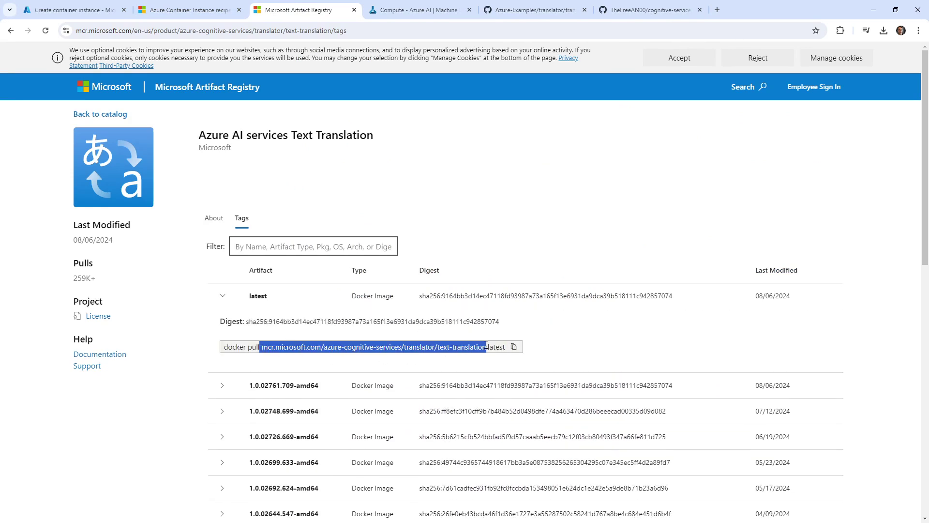
left_click(267, 346)
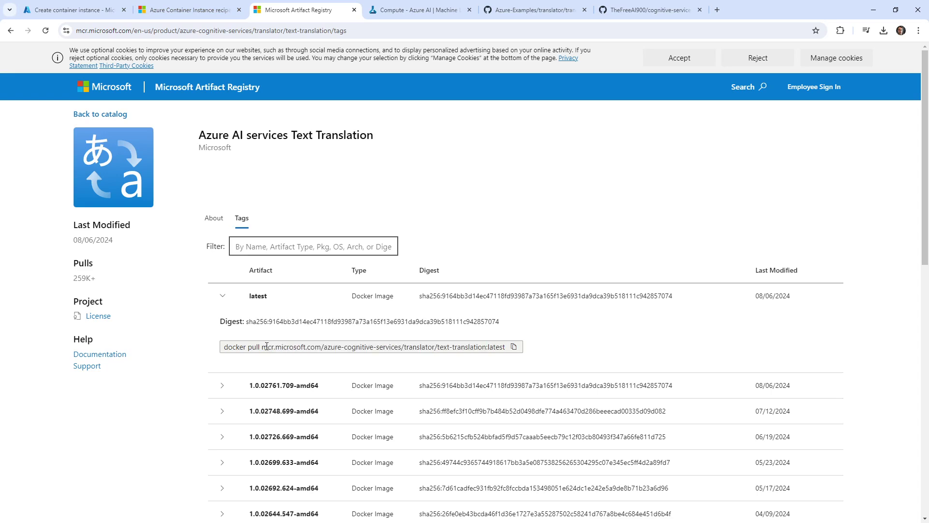
left_click_drag(261, 346, 487, 346)
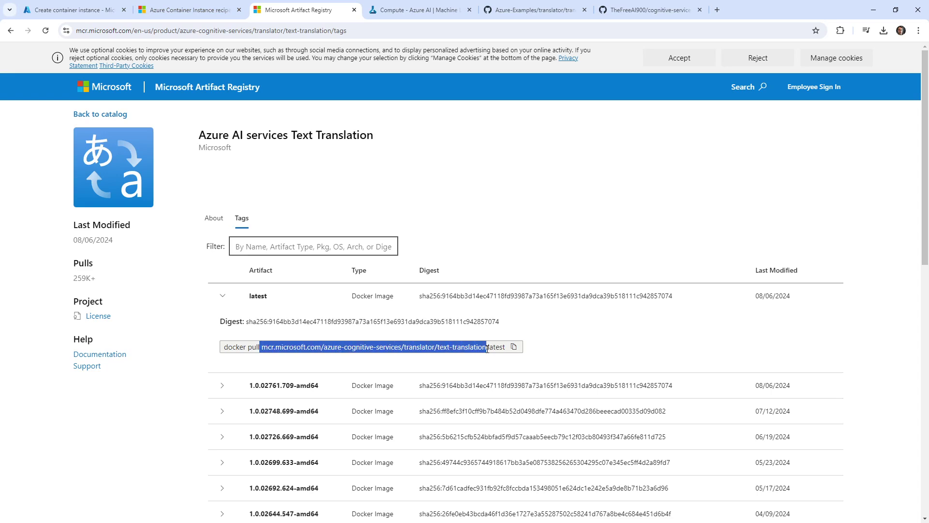
left_click(324, 358)
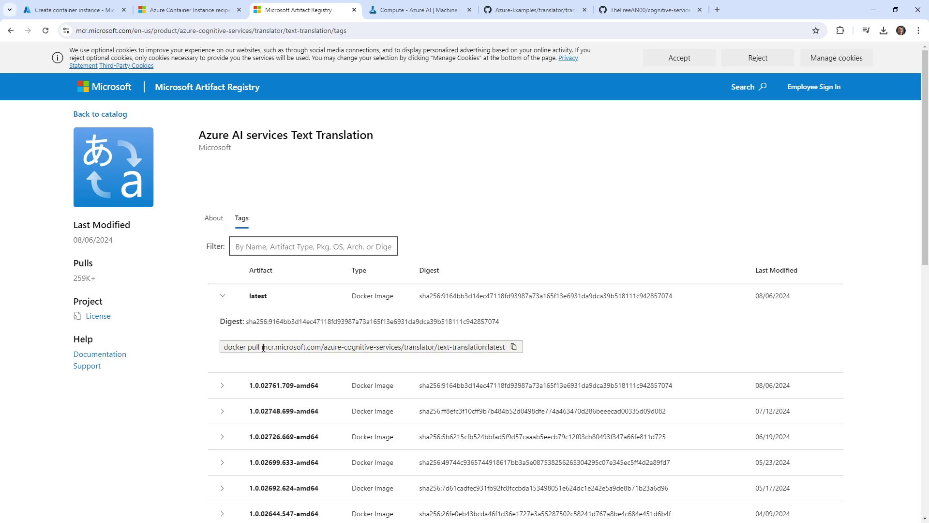
left_click_drag(263, 347, 524, 349)
key("ctrl+c")
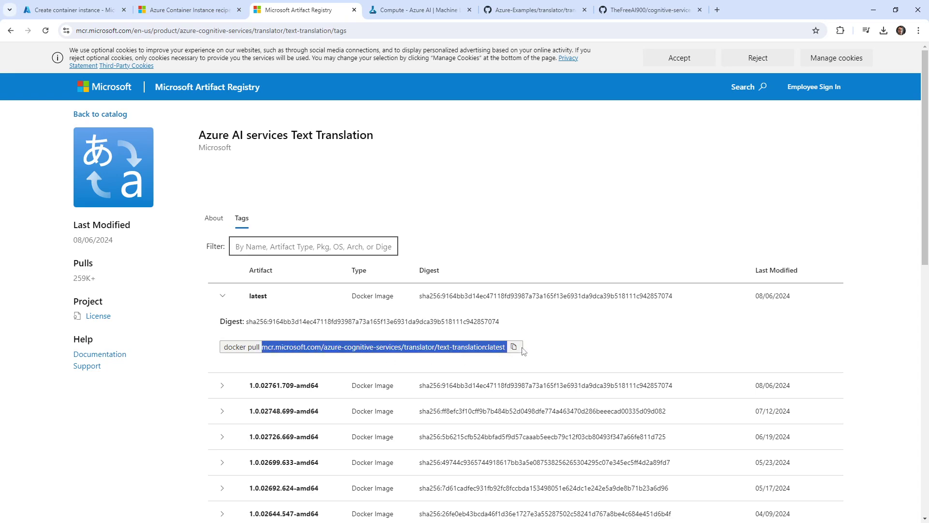
- Return to the container instance form and set the image to mcr.microsoft.com/azure-cognitive-services/translator/text-translation:latest
left_click(426, 12)
left_click(306, 11)
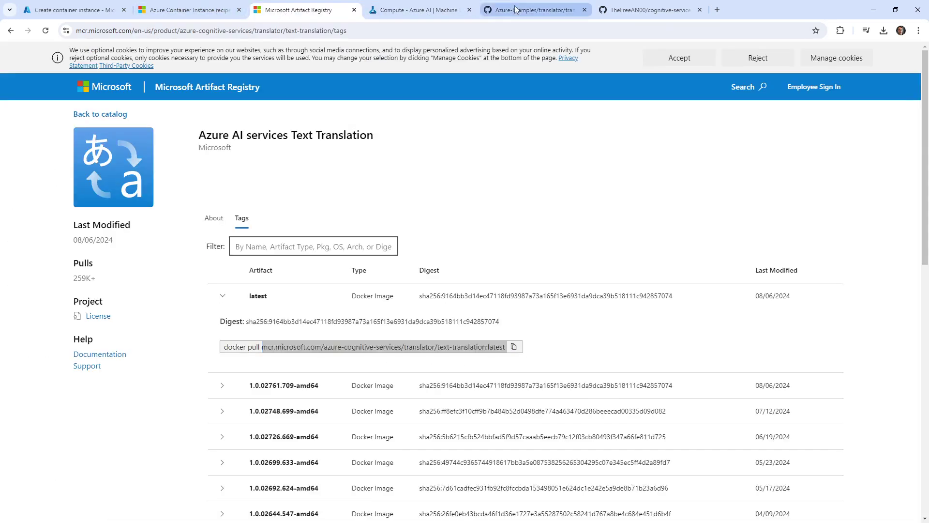
left_click(515, 10)
left_click(191, 11)
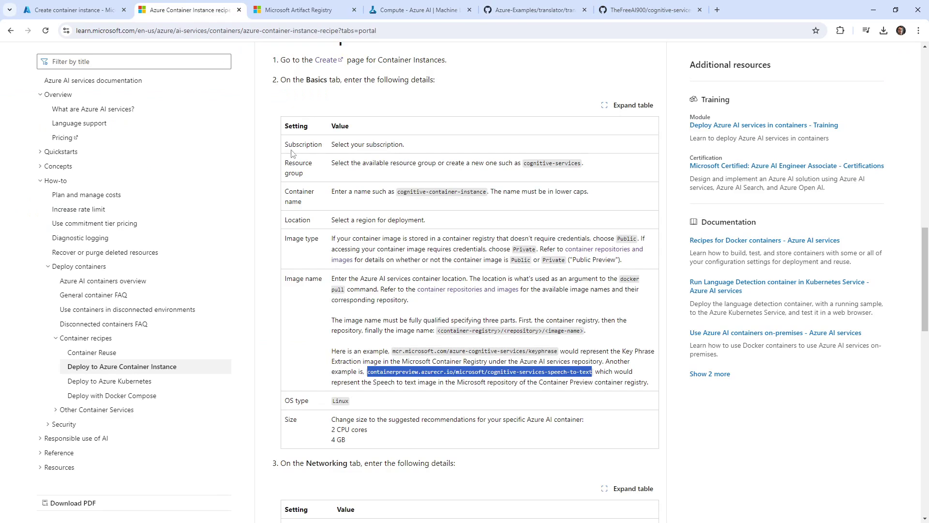
left_click(103, 18)
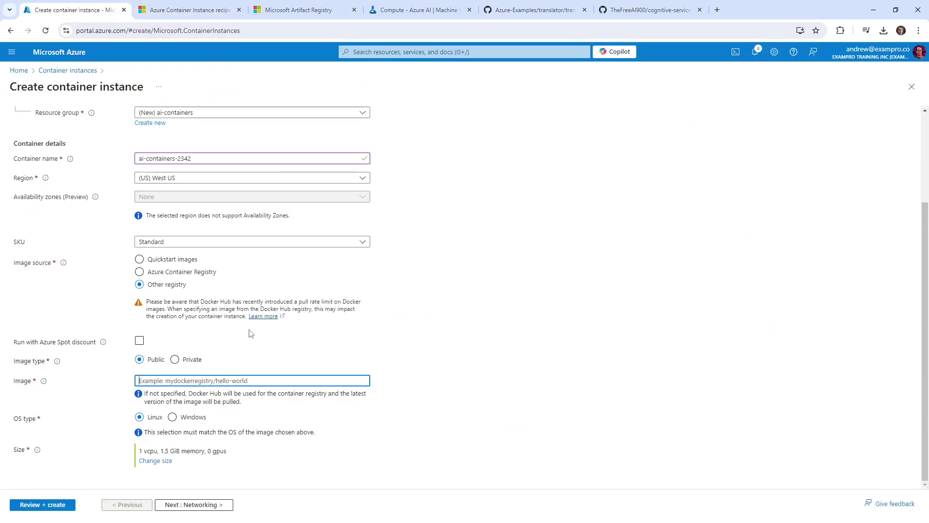
key("ctrl+v")
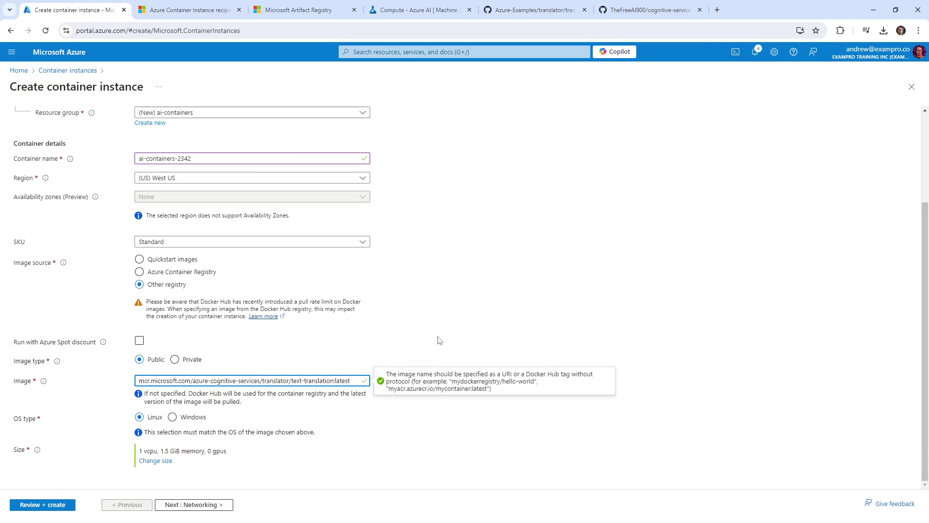
left_click(438, 340)
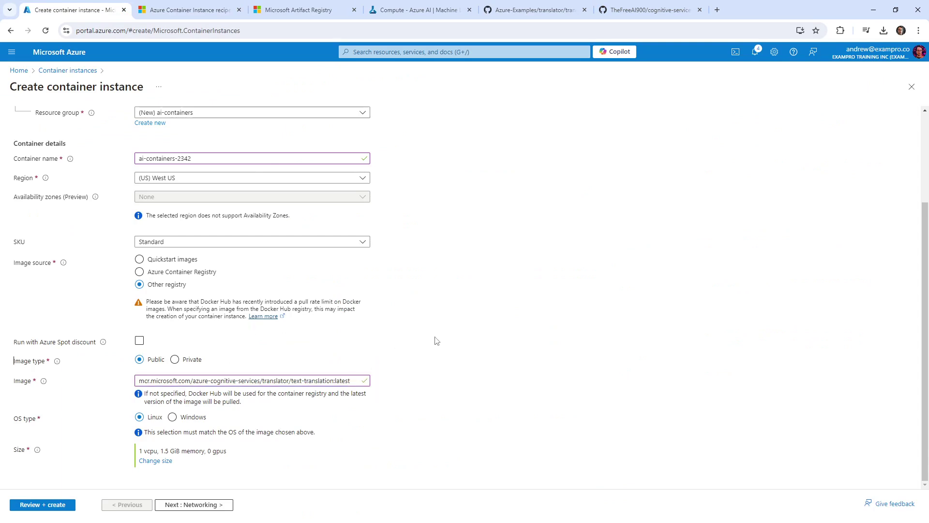
double_click(344, 381)
left_click(437, 311)
- Review the container's size settings without changing them and proceed to the networking settings to check the DNS name label option
left_click(156, 460)
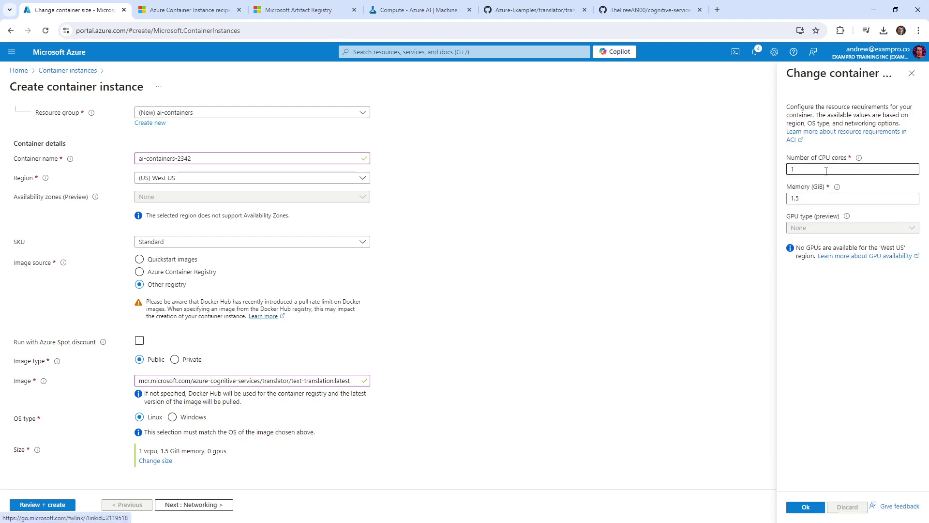
left_click(826, 170)
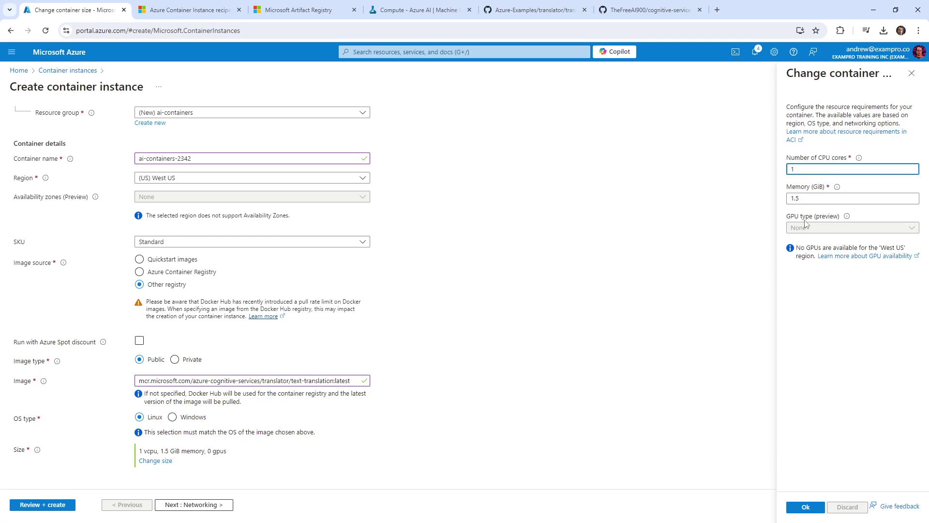
left_click(805, 506)
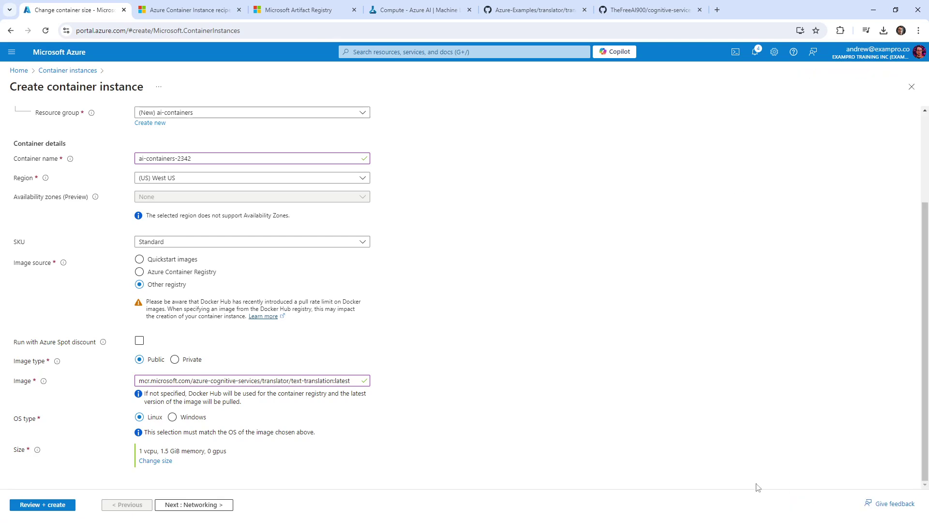
left_click(206, 506)
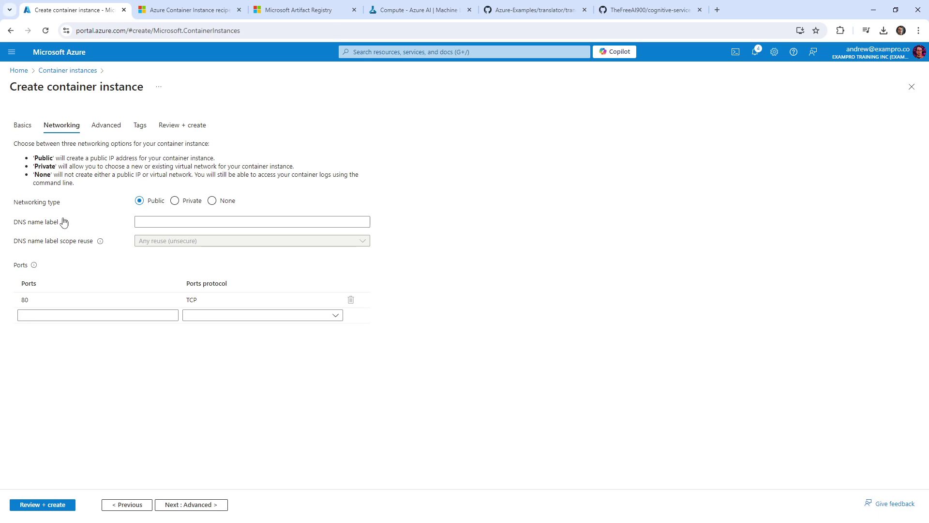
mouse_move(67, 223)
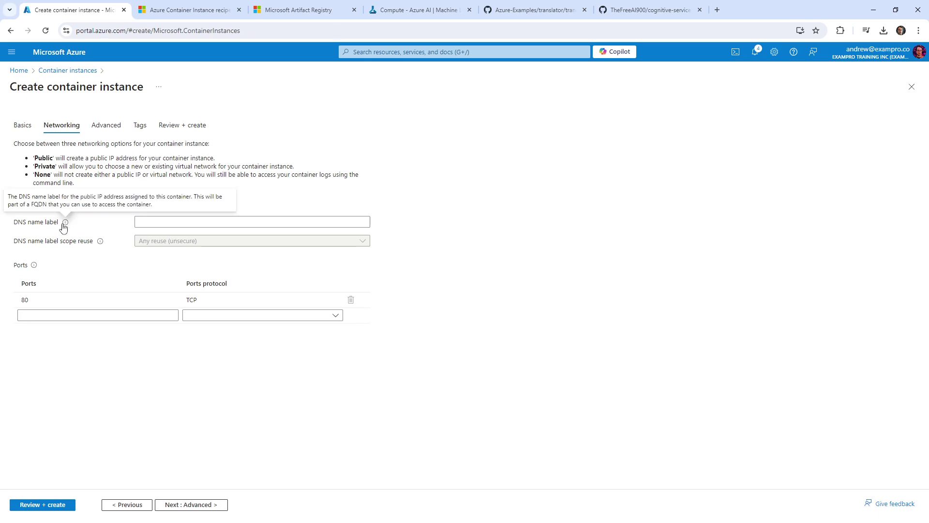
- Check the recommended CPU cores and memory for the container size in the recipe article
left_click(202, 11)
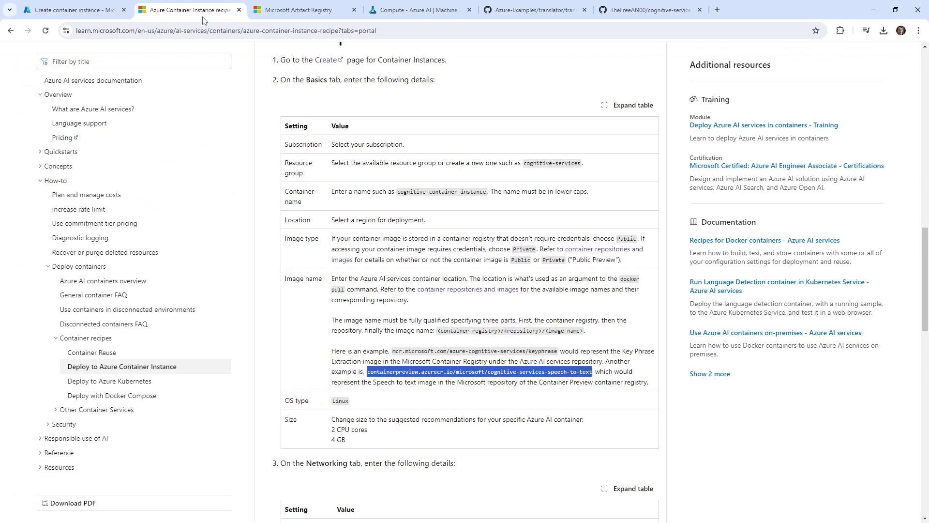
left_click(324, 408)
left_click(373, 432)
left_click_drag(378, 424, 558, 415)
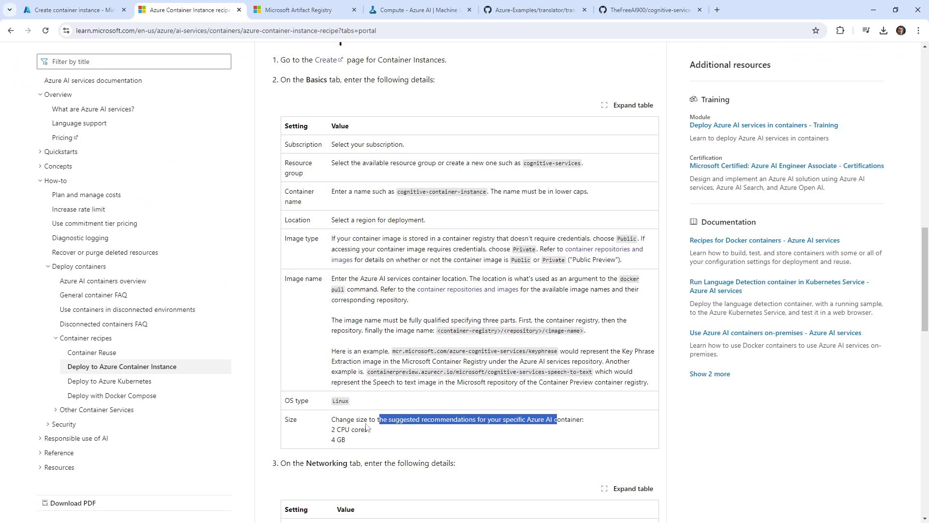
mouse_move(341, 439)
left_mouse_down()
mouse_move(376, 433)
mouse_move(334, 445)
left_mouse_up()
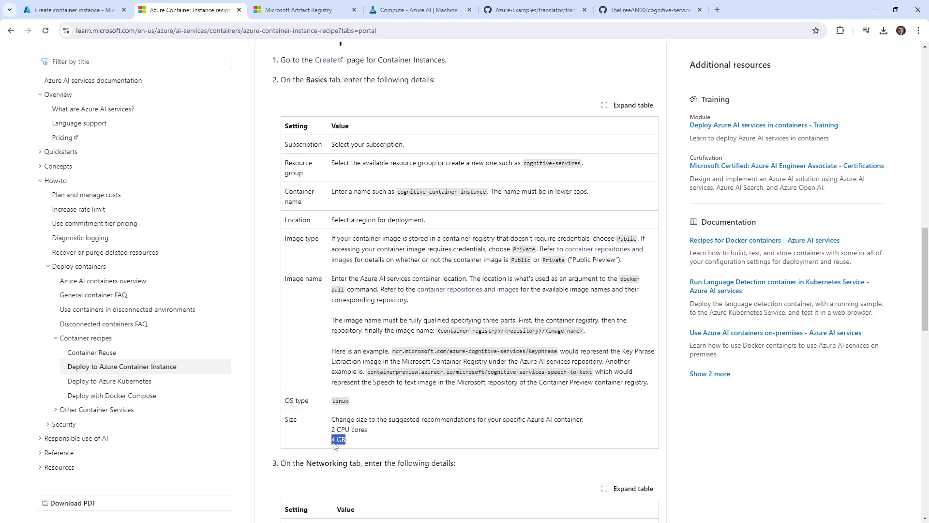
- Return to the container's basic settings and try entering a size of 2 CPU cores and 4 GiB memory with no GPU
left_click(77, 17)
left_click(134, 504)
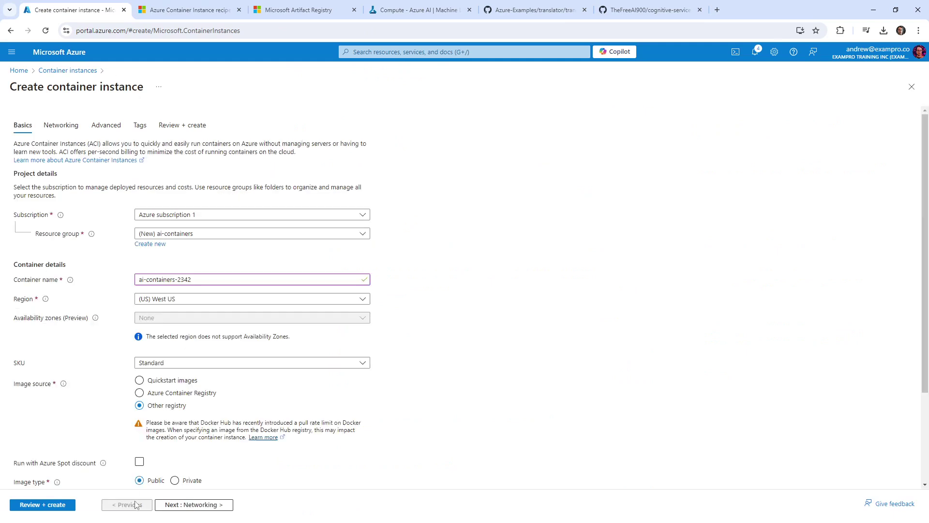
scroll(156, 382, "down", 3)
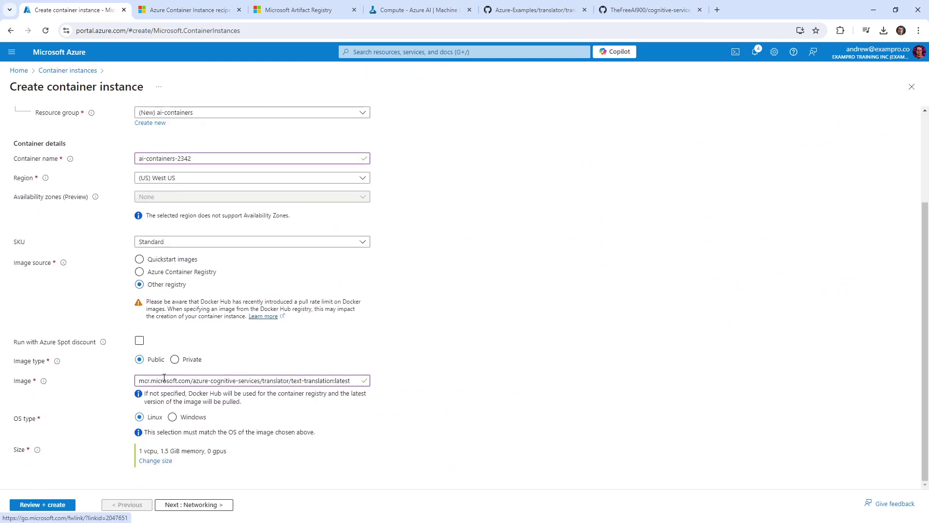
left_click(148, 460)
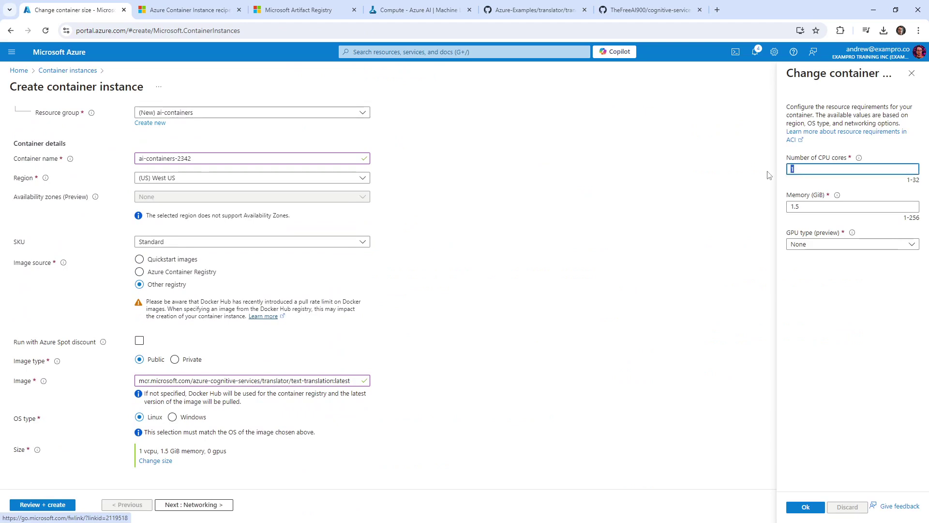
type("2")
key("Tab")
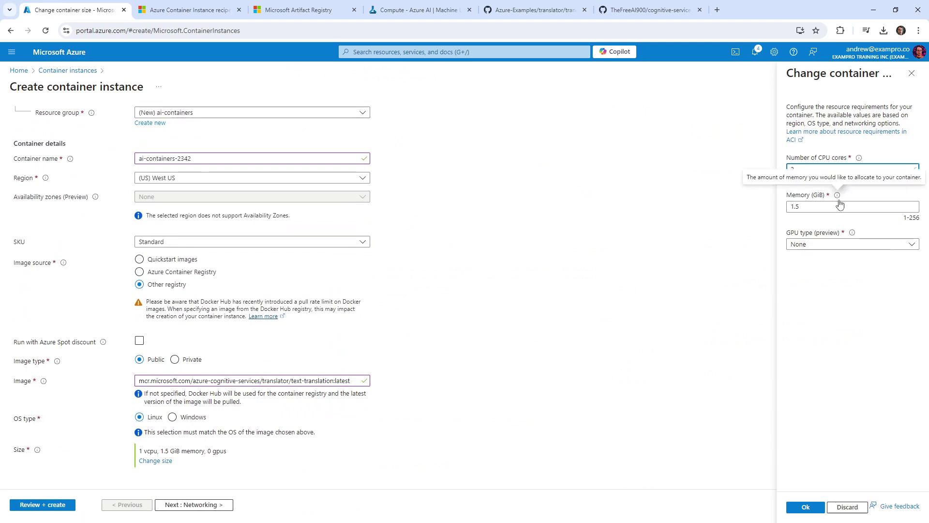
type("4")
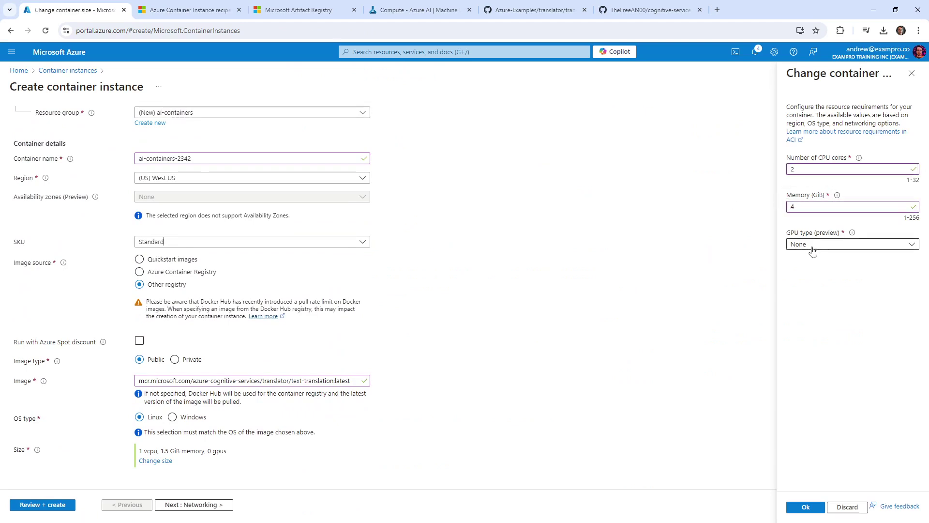
left_click(799, 245)
left_click(744, 252)
- Check which TCP port the recipe article requires in its Networking instructions
left_click(195, 12)
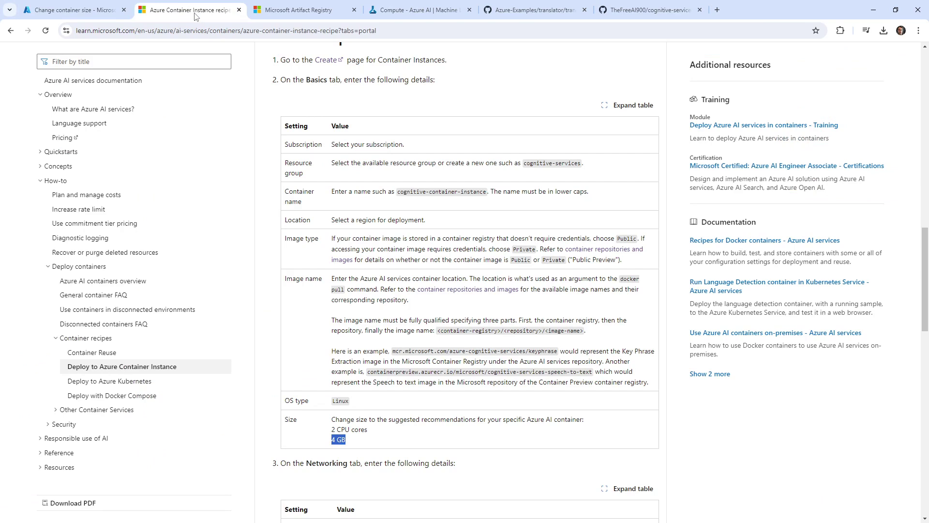
scroll(411, 271, "down", 1)
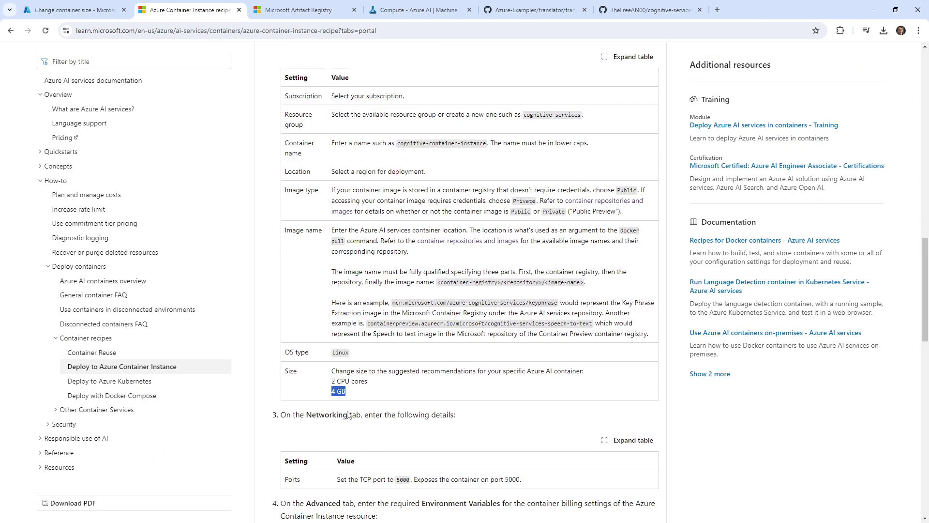
scroll(348, 415, "down", 2)
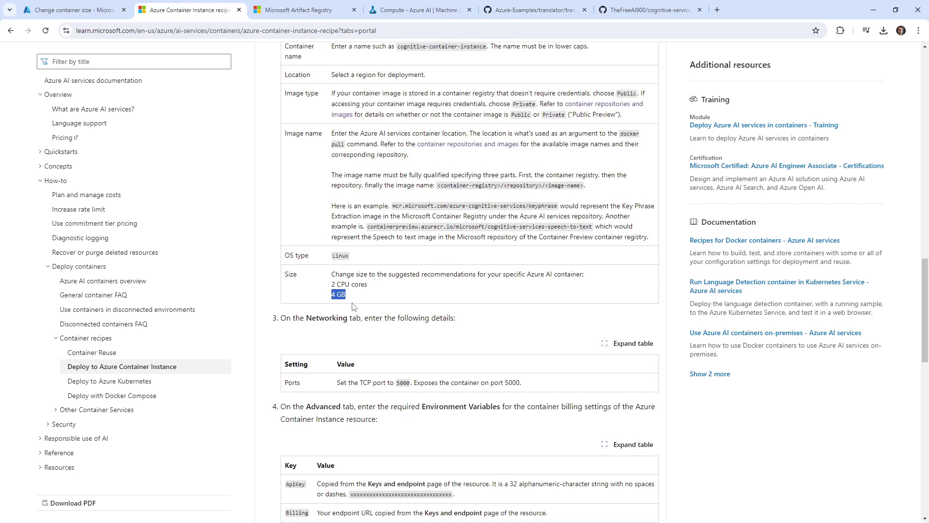
double_click(512, 382)
- Try to proceed to networking without saving the container size, and return to the basic settings, discarding the unsaved edits
left_click(91, 14)
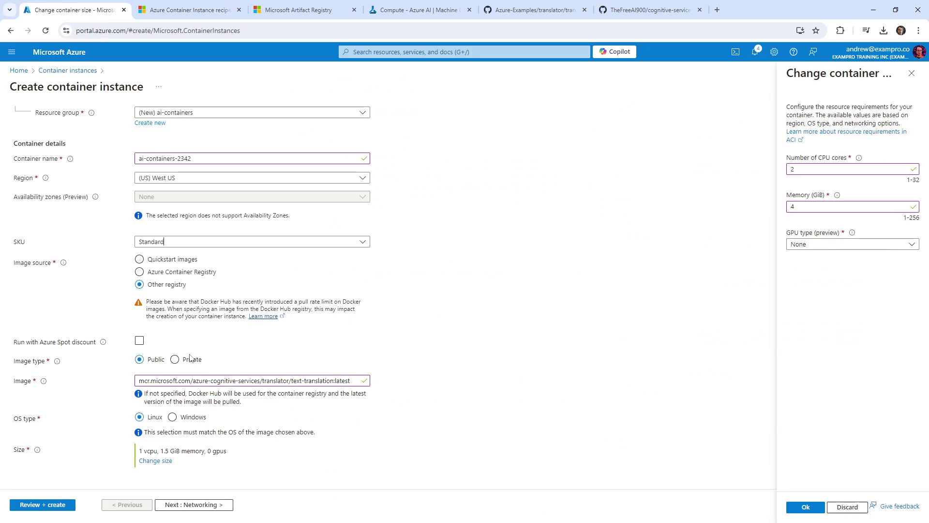
left_click(207, 504)
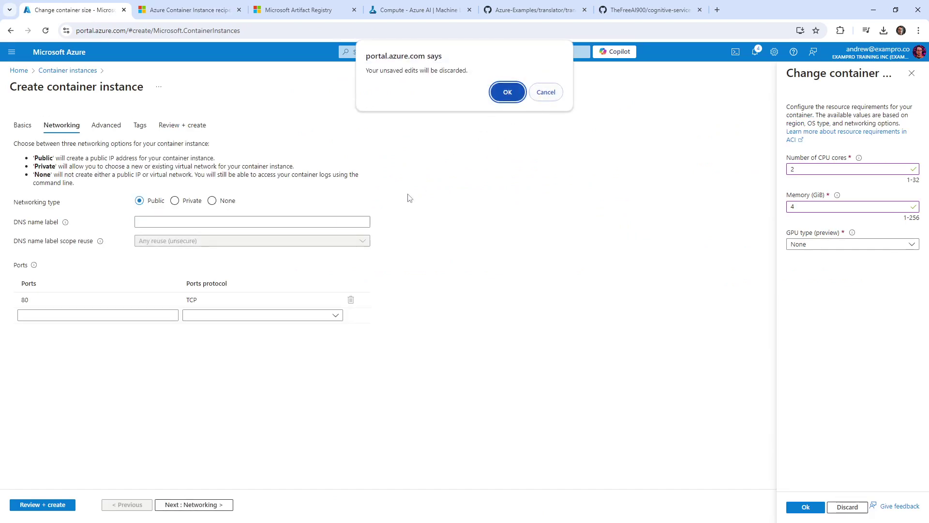
left_click(539, 93)
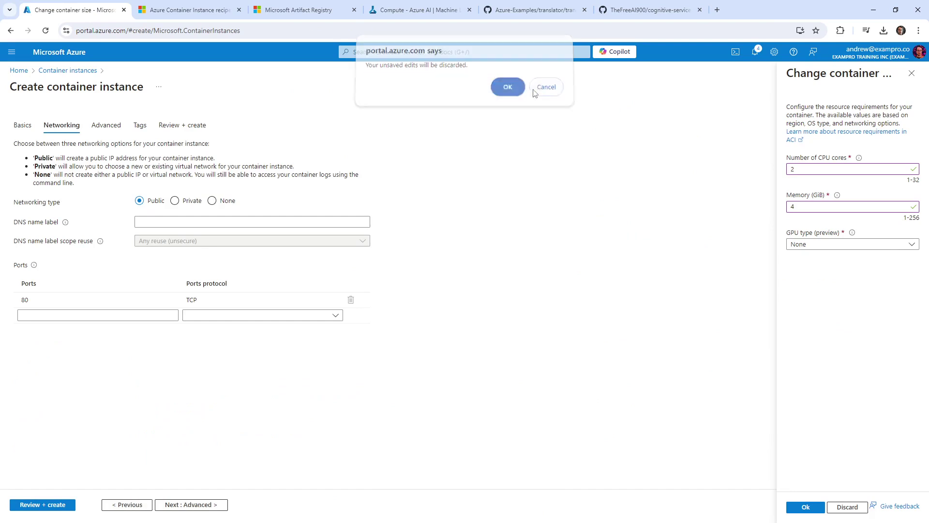
left_click(29, 124)
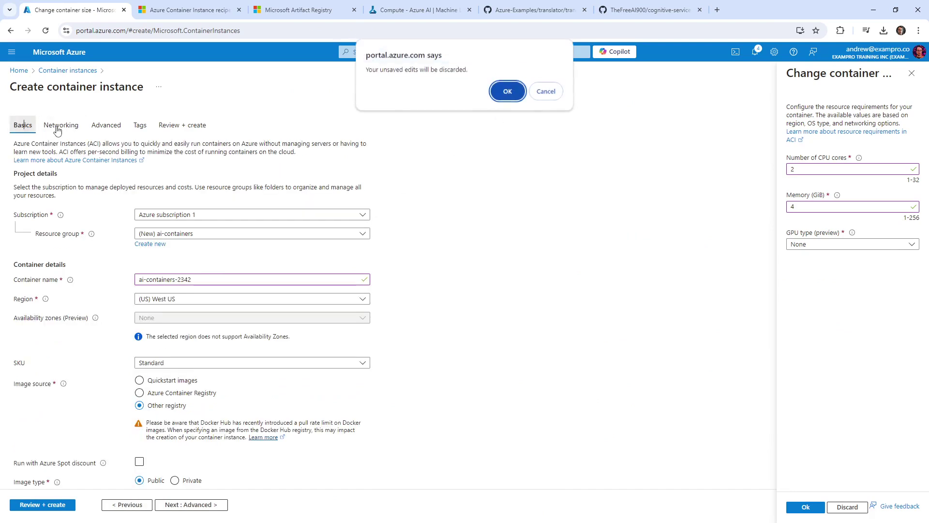
left_click(505, 90)
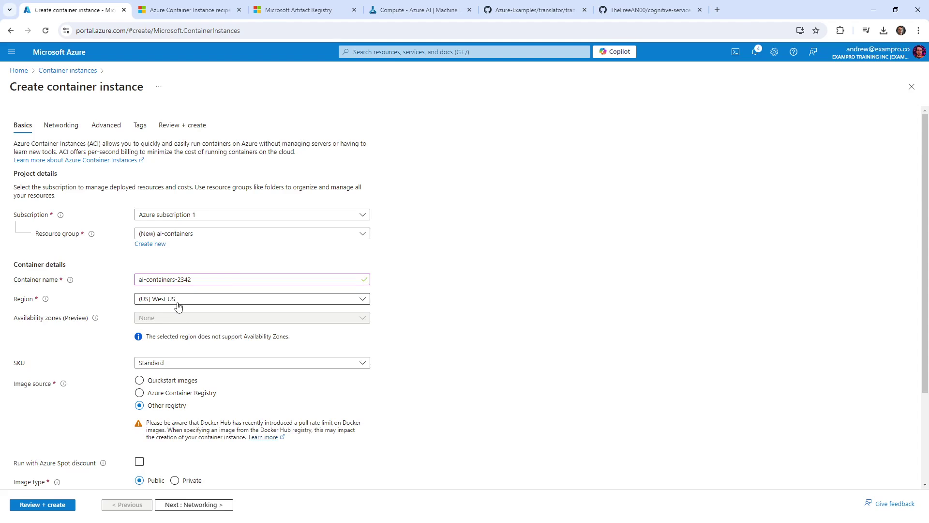
- Set the container size to 2 CPU cores and 4 GiB memory and save it
scroll(176, 305, "down", 3)
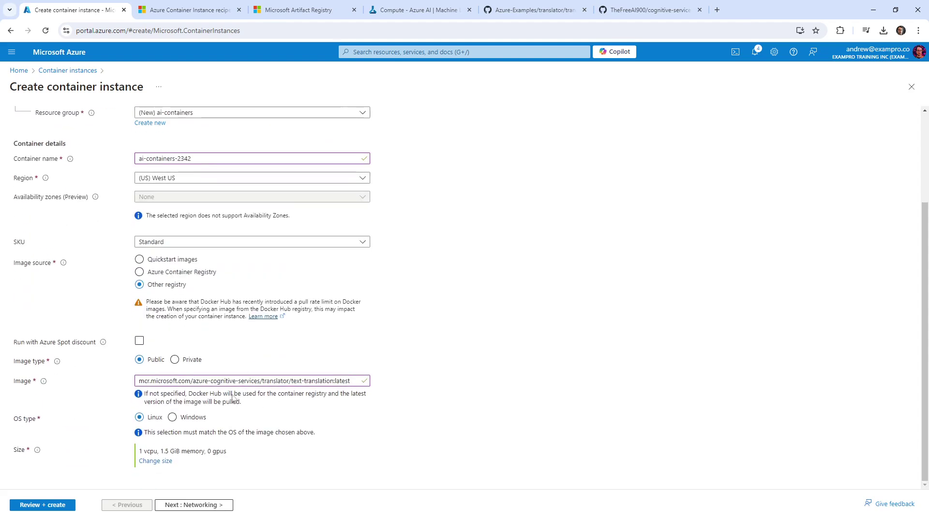
left_click(166, 463)
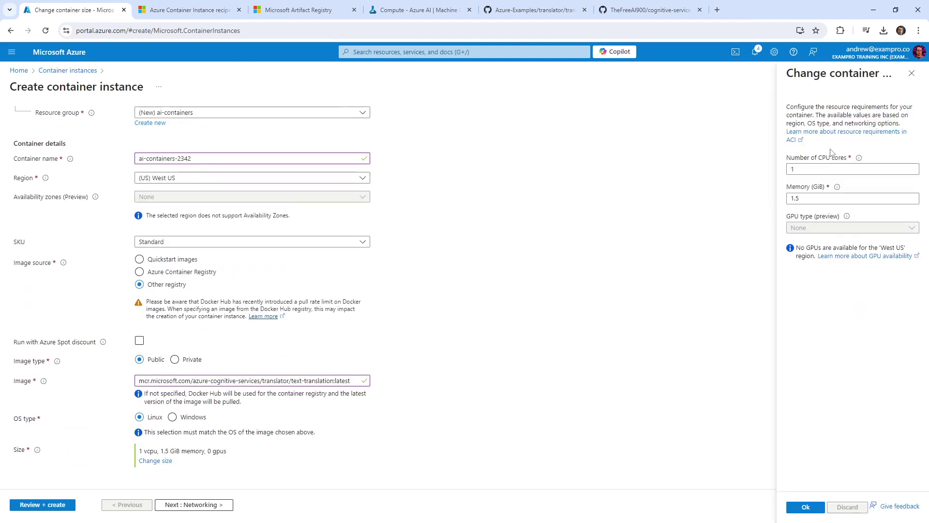
double_click(803, 169)
type("2")
double_click(798, 207)
type("4")
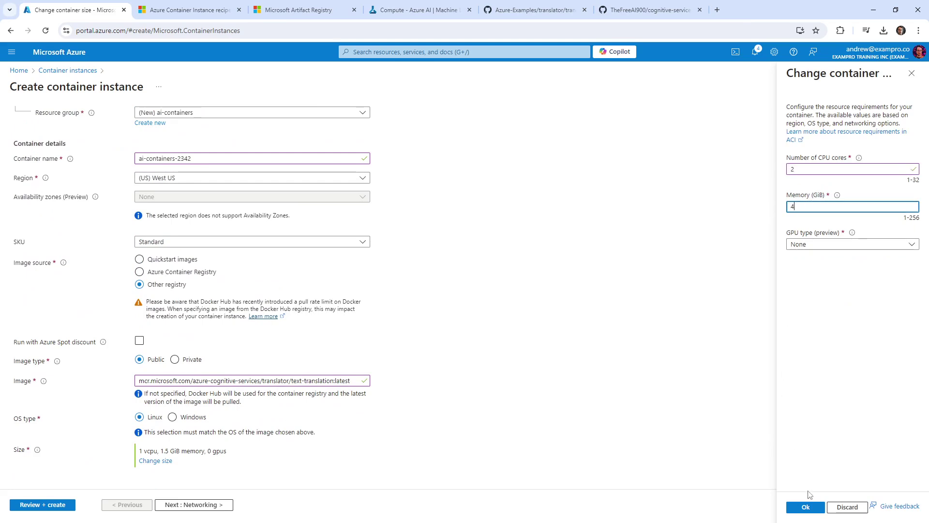
left_click(806, 506)
- In the networking settings, add port 5000 with the TCP protocol and remove port 80
left_click(198, 503)
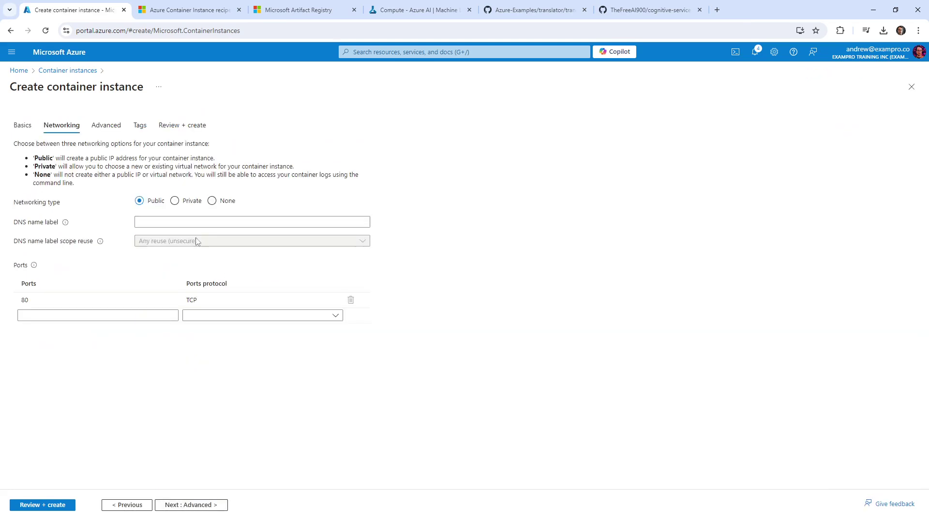
left_click(146, 314)
type("5000")
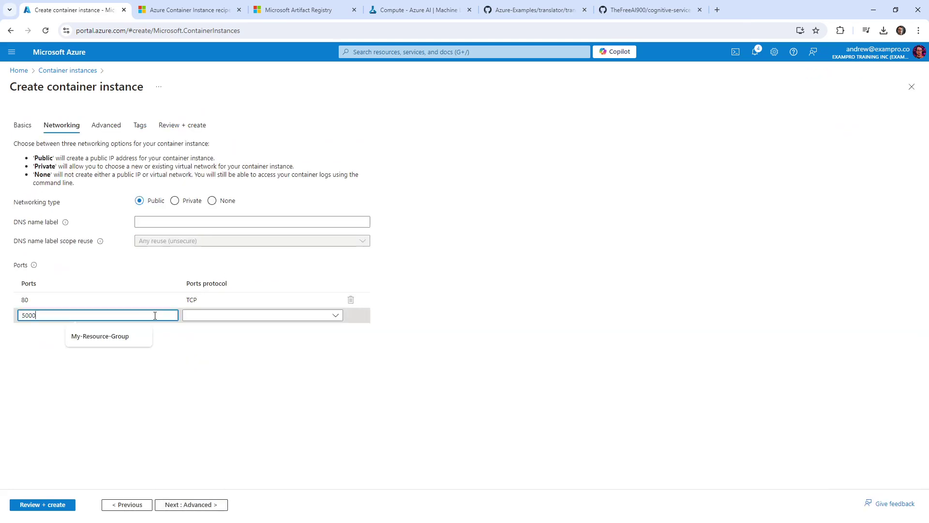
left_click(225, 316)
left_click(226, 329)
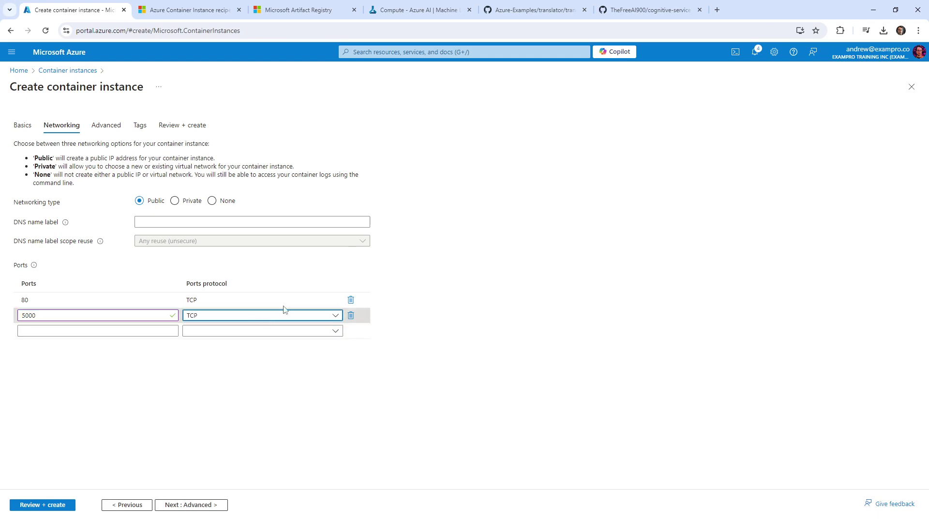
left_click(351, 300)
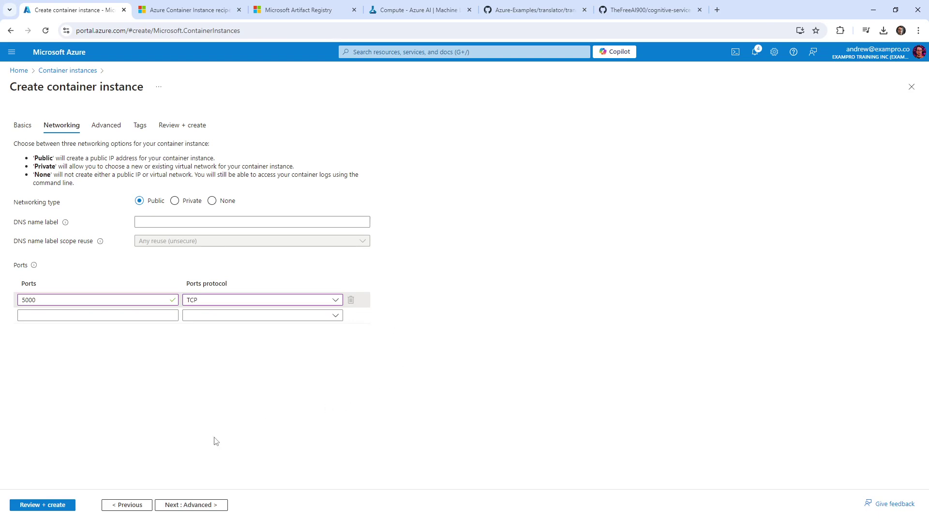
- Review the restart policy choices in the advanced settings, recheck the networking settings, and proceed to the tags
left_click(197, 504)
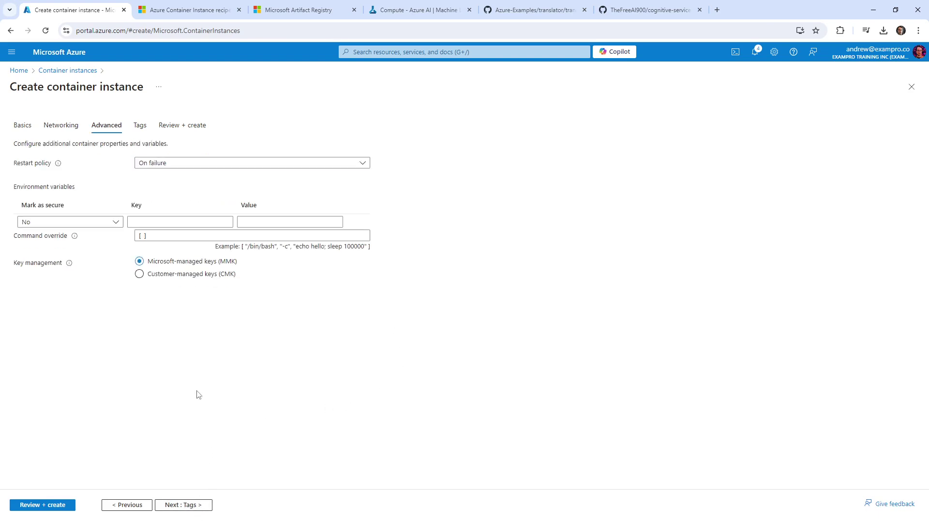
left_click(181, 166)
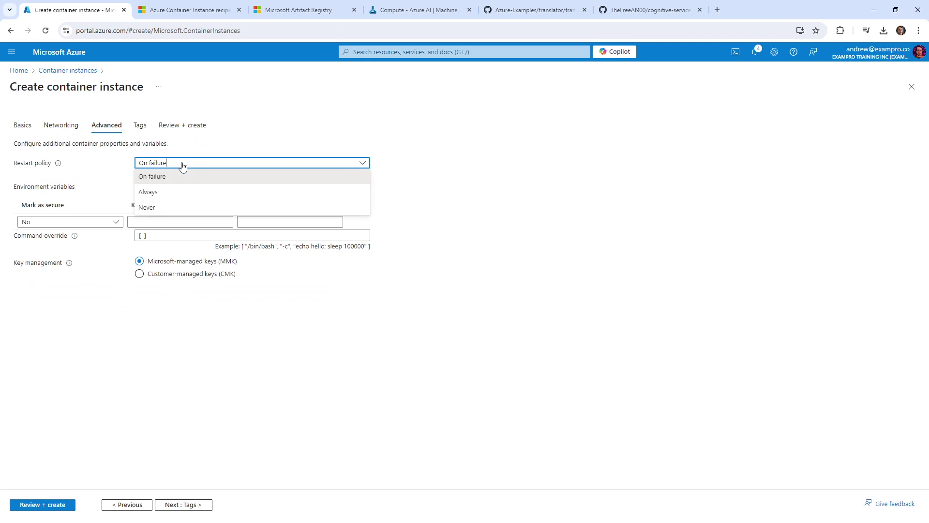
left_click(182, 166)
left_click(67, 126)
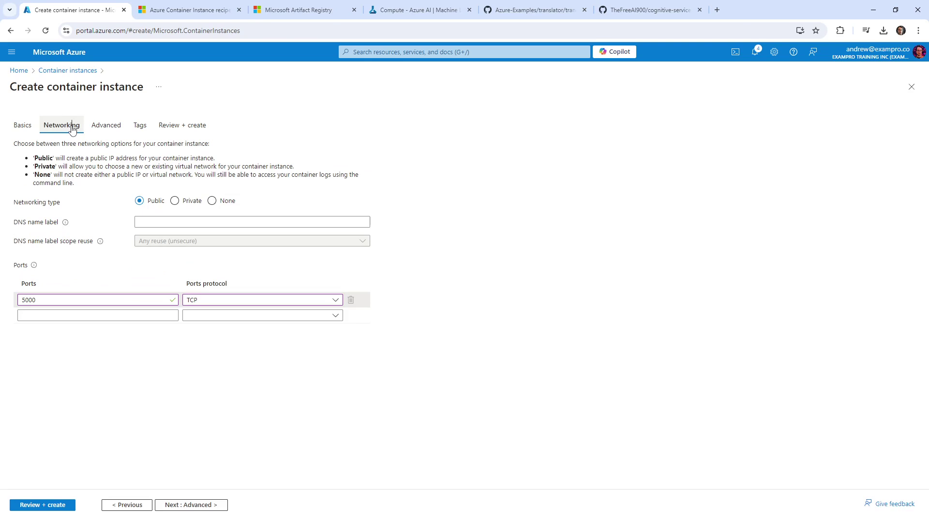
left_click(104, 125)
left_click(202, 504)
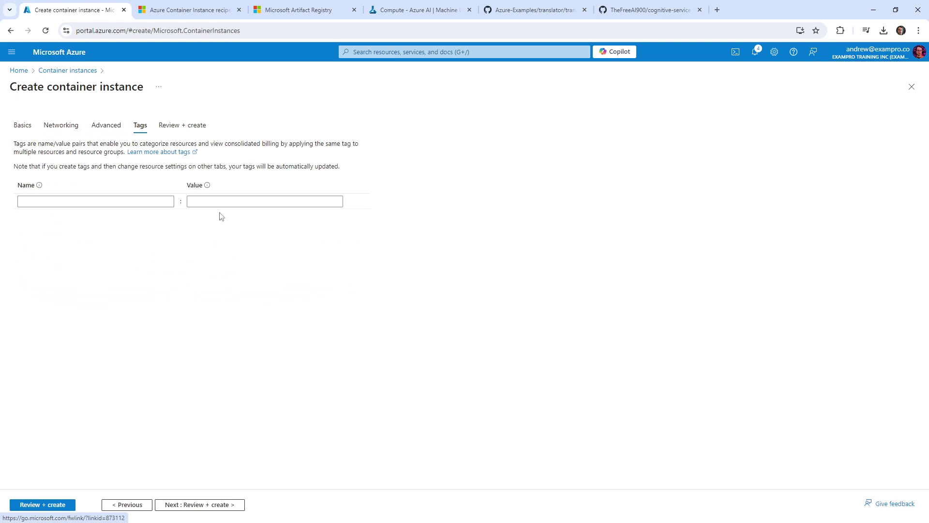
- Check the required environment variables for the Advanced settings in the recipe article and return to the container instance form
left_click(205, 14)
scroll(430, 237, "down", 2)
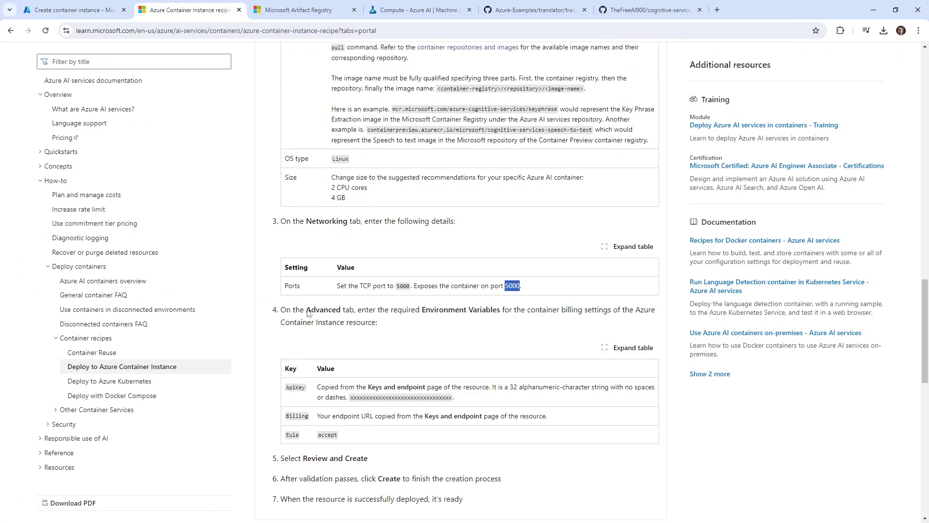
left_click_drag(306, 310, 543, 312)
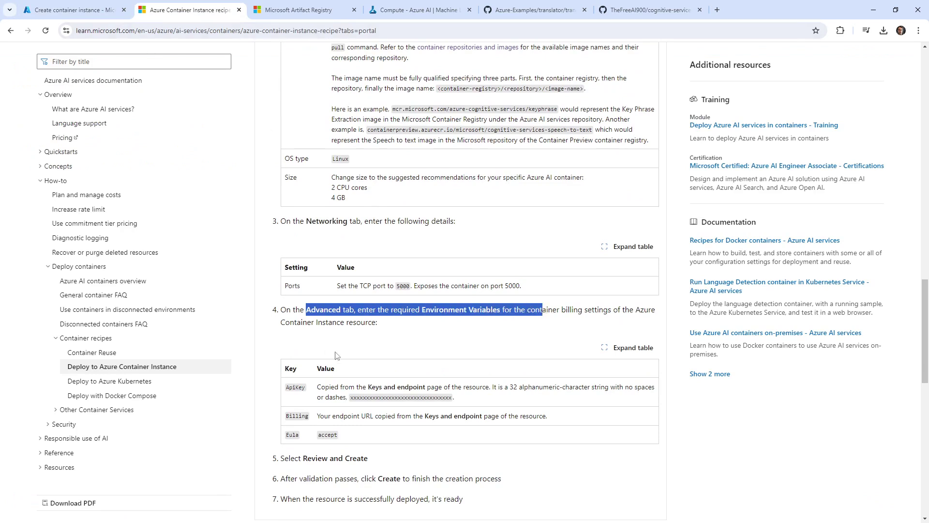
left_click(95, 10)
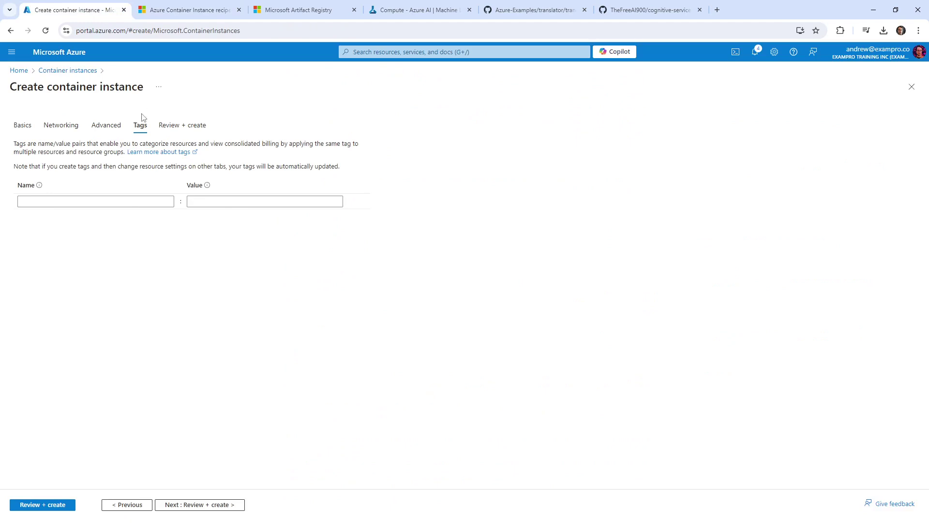
- In the advanced settings, add an environment variable with the key ApiKey, copied from the recipe article
left_click(107, 125)
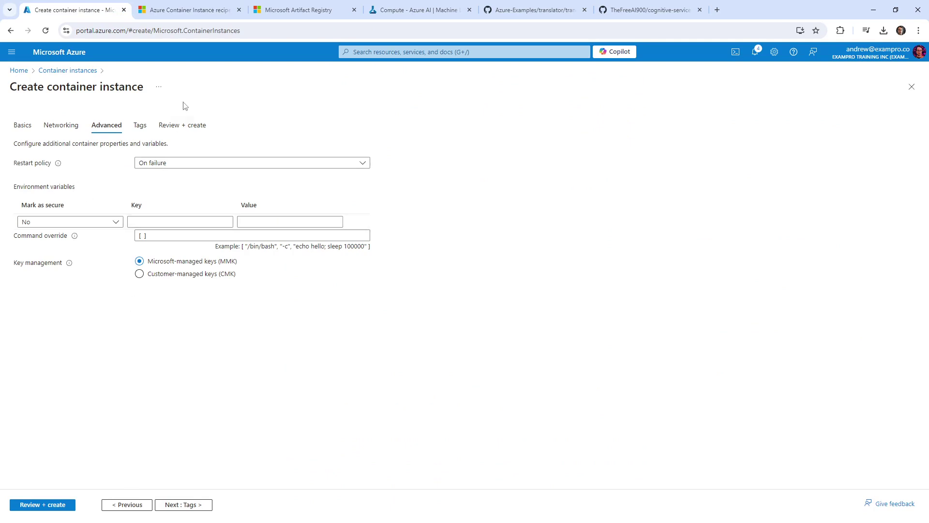
left_click(186, 9)
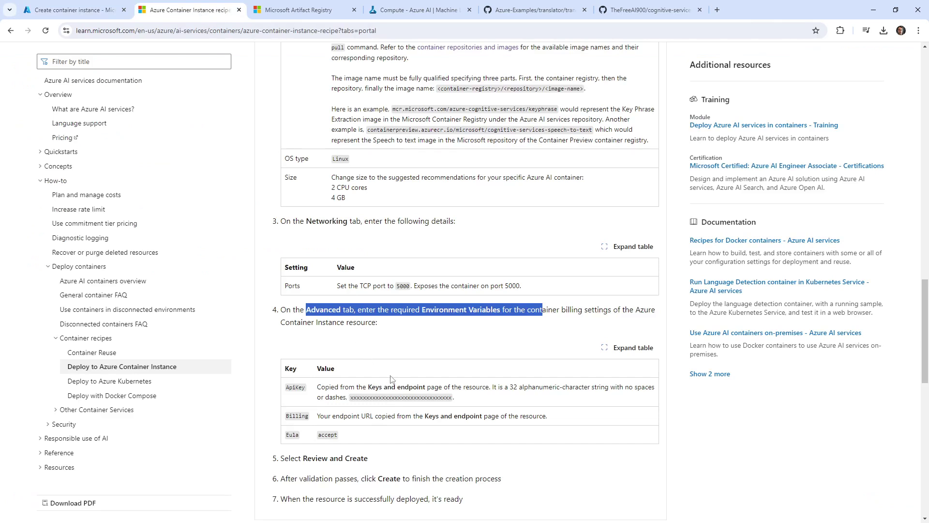
scroll(392, 377, "up", 5)
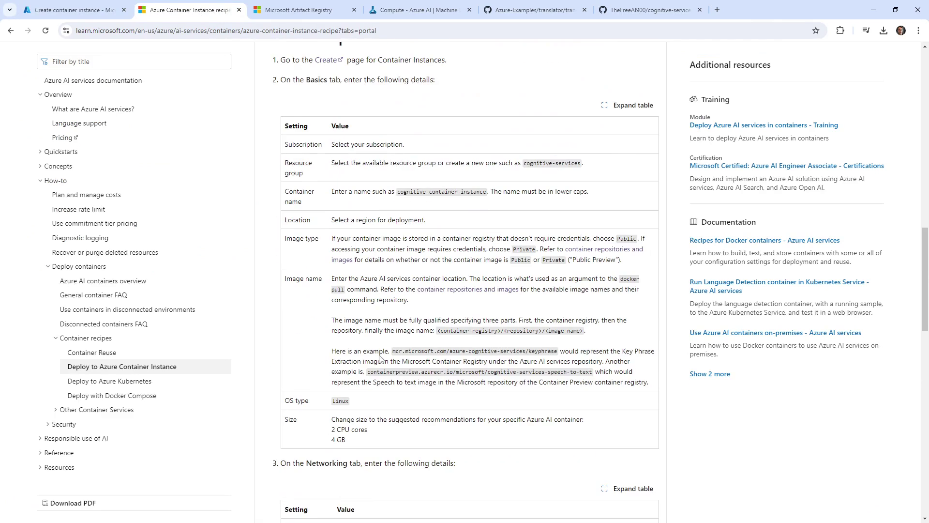
scroll(380, 358, "down", 5)
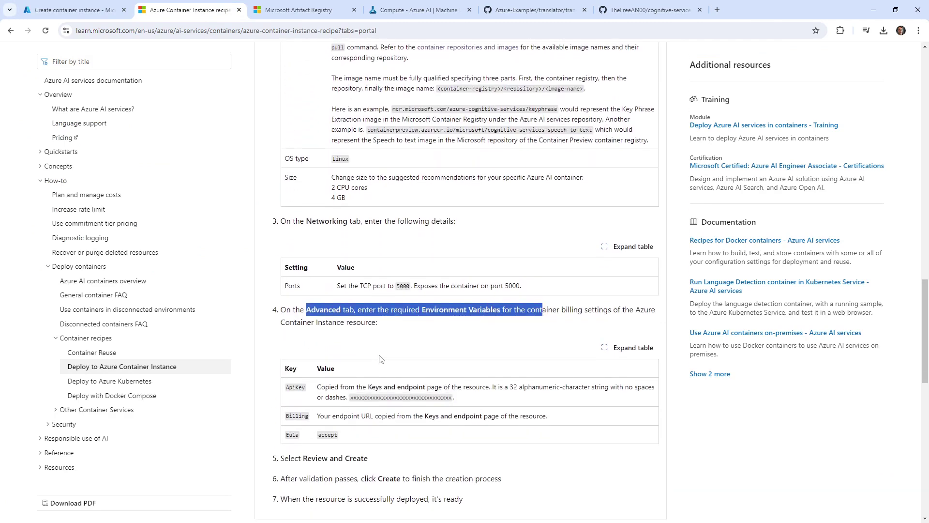
double_click(300, 387)
key("ctrl+c")
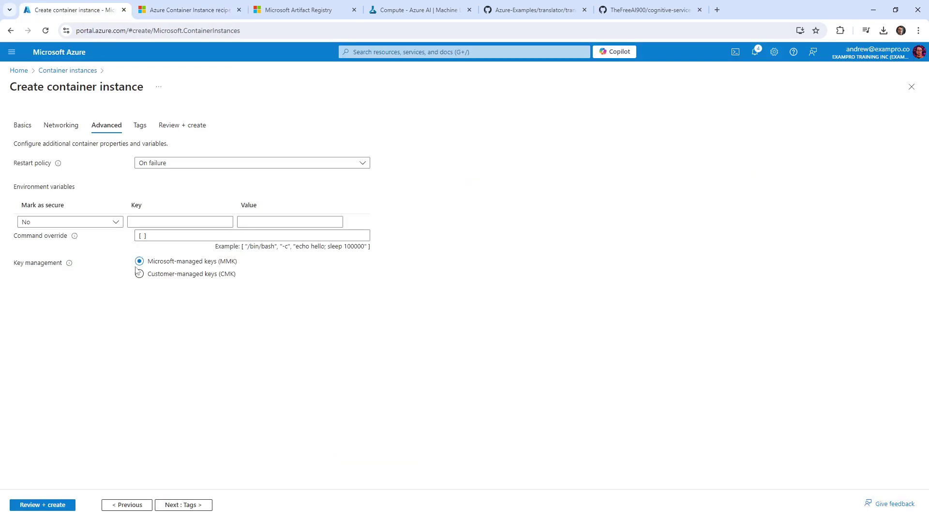
left_click(174, 221)
key("ctrl+v")
- Copy the Billing key name from the recipe article and add it as the second environment variable
left_click(200, 14)
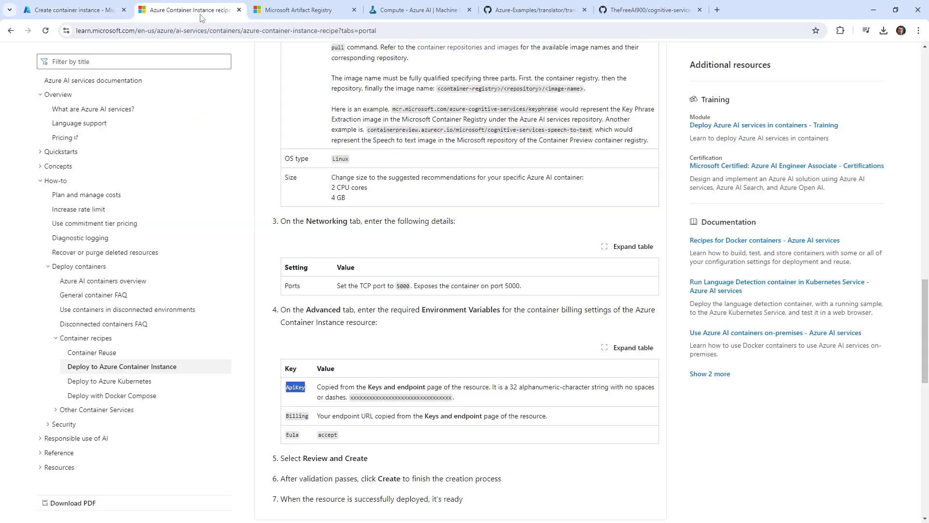
double_click(299, 417)
key("ctrl+c")
left_click(103, 12)
left_click(180, 237)
key("ctrl+v")
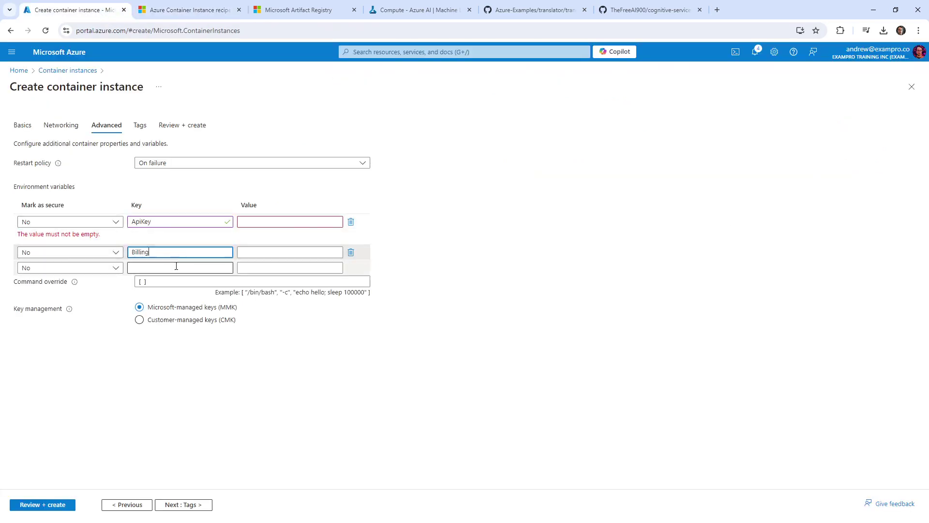
- Add Eula from the recipe article as the third environment variable key and mark the ApiKey variable as secure
left_click(176, 266)
left_click(186, 9)
double_click(292, 434)
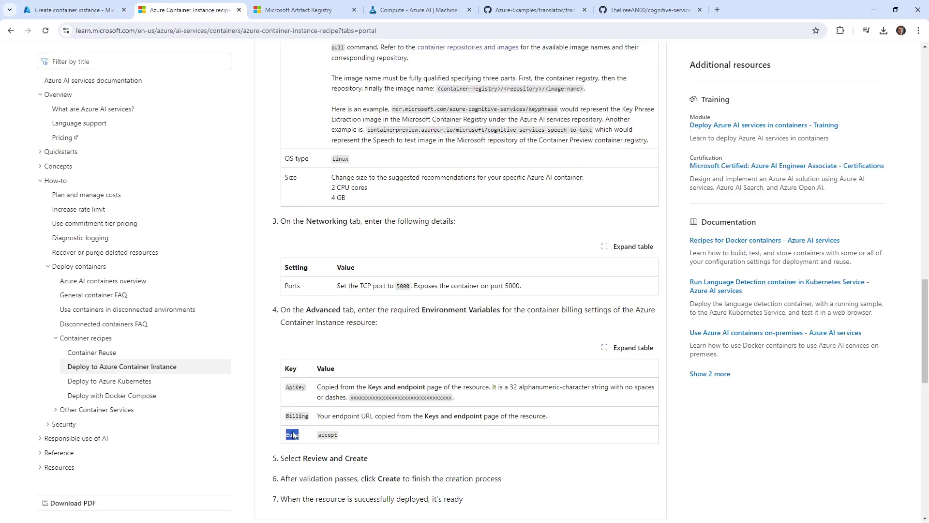
key("ctrl+c")
left_click(96, 10)
key("ctrl+v")
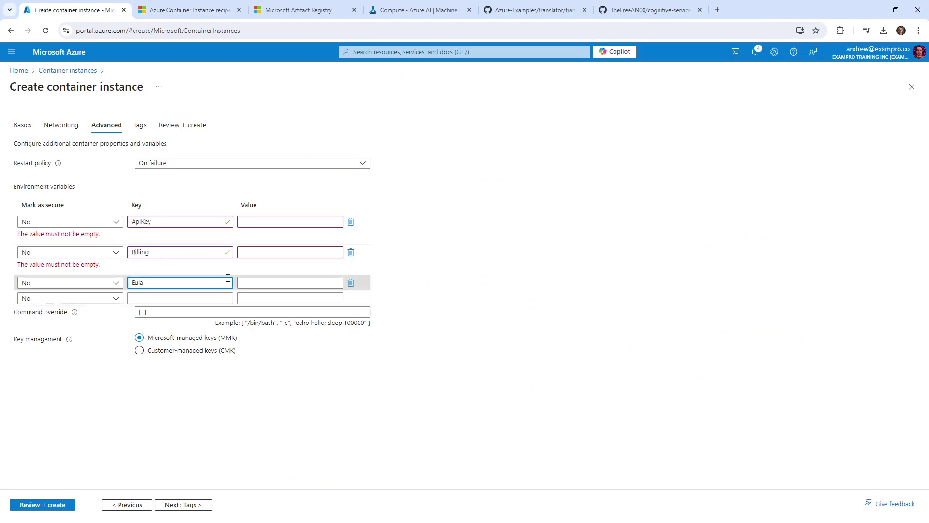
left_click(464, 210)
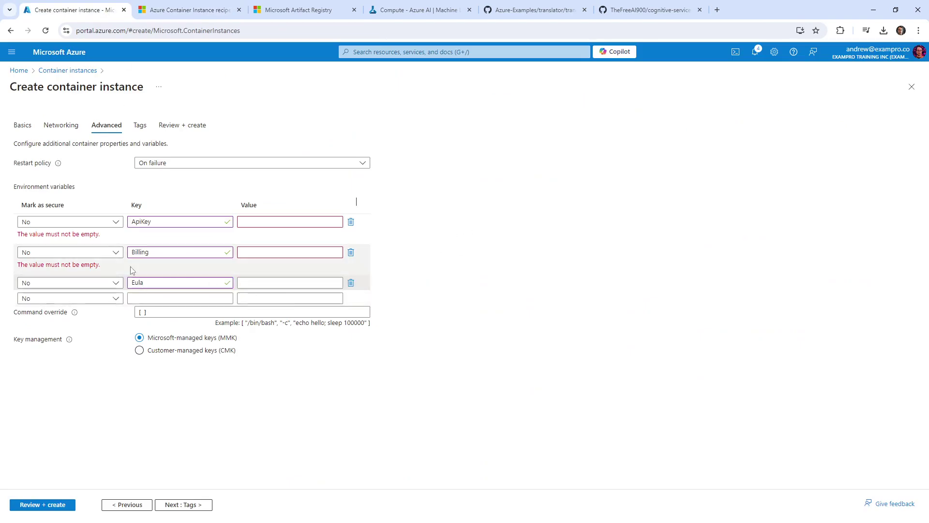
left_click(116, 224)
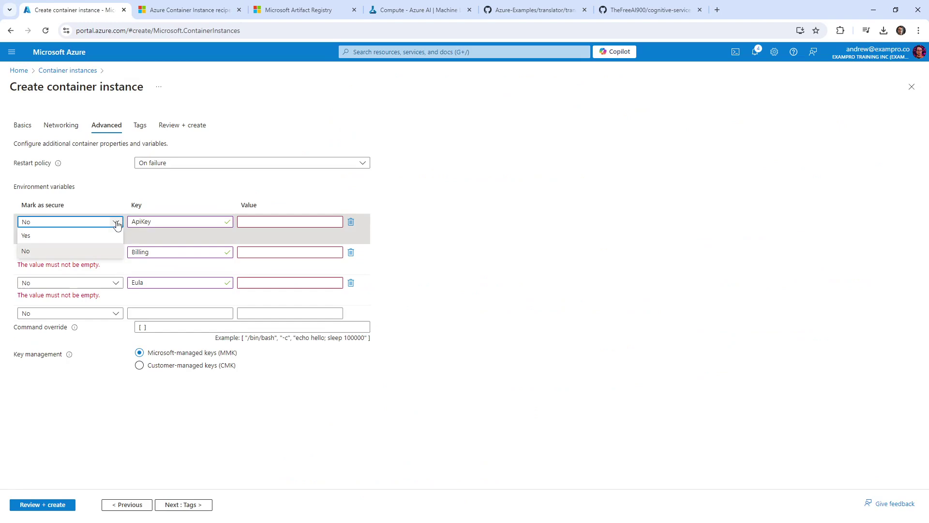
left_click(99, 236)
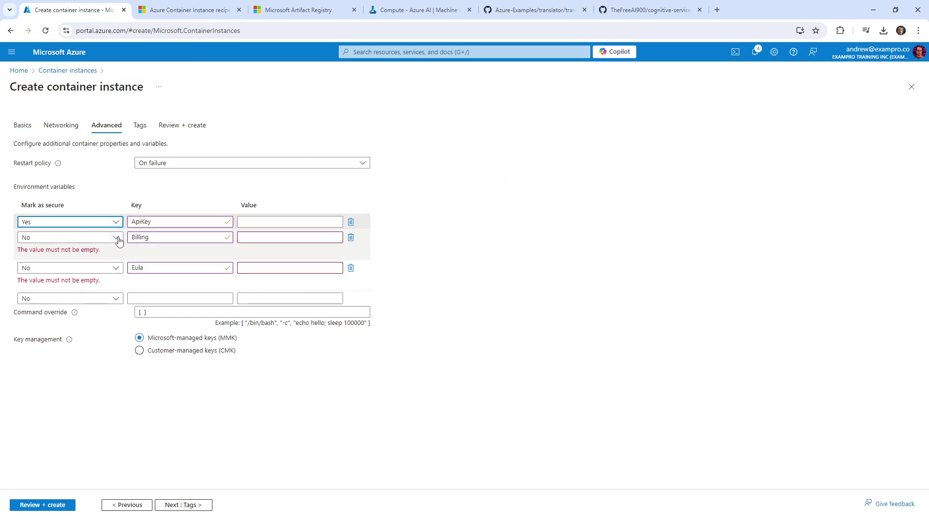
- Open the Azure AI services resource azure-ai-services-3242 in a separate portal tab, keeping the container instance form open
left_click(190, 14)
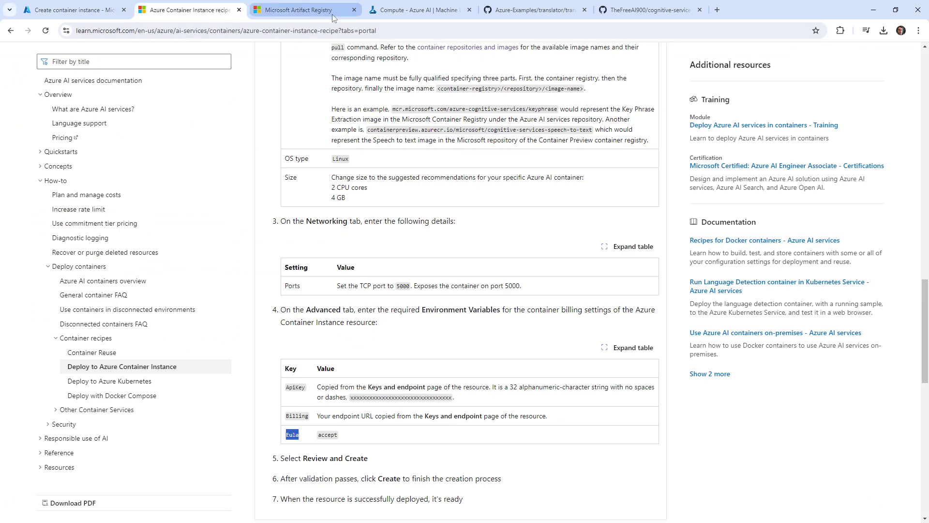
left_click(397, 11)
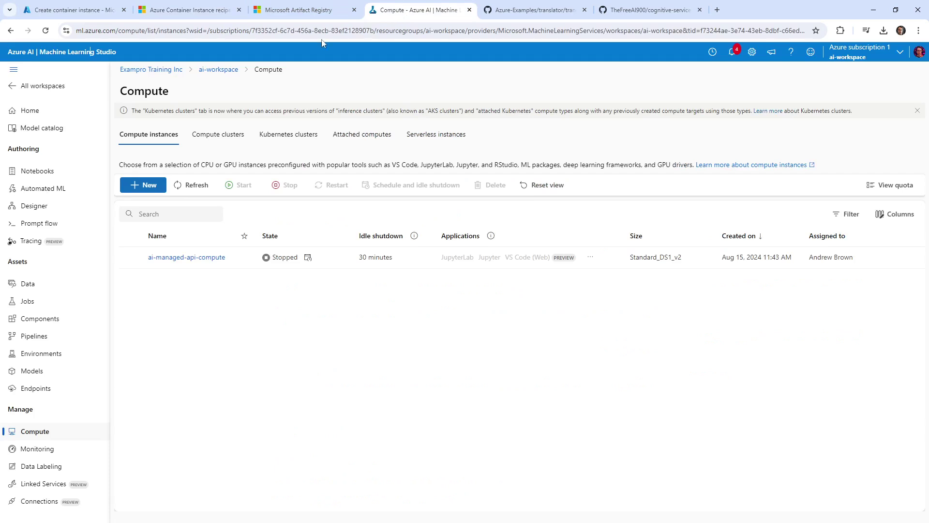
left_click(110, 13)
middle_click(59, 51)
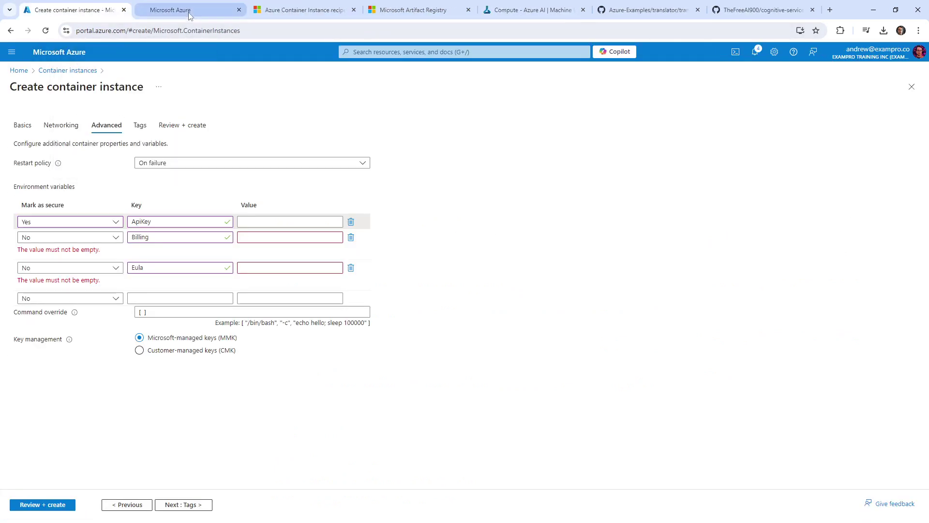
left_click(189, 10)
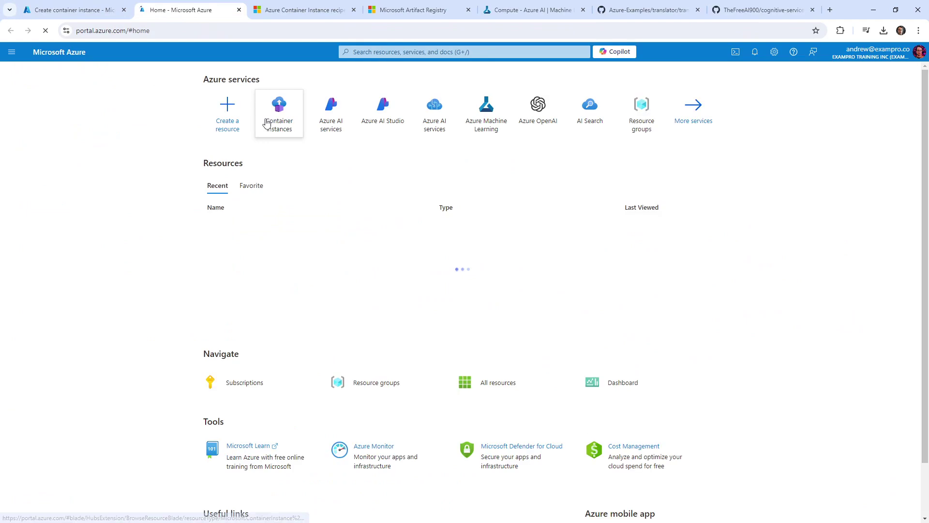
left_click(331, 117)
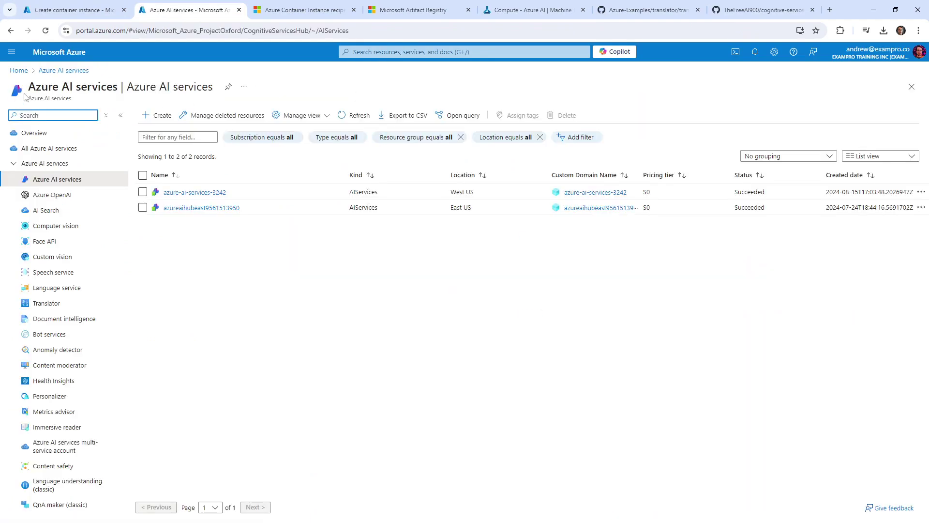
left_click(187, 193)
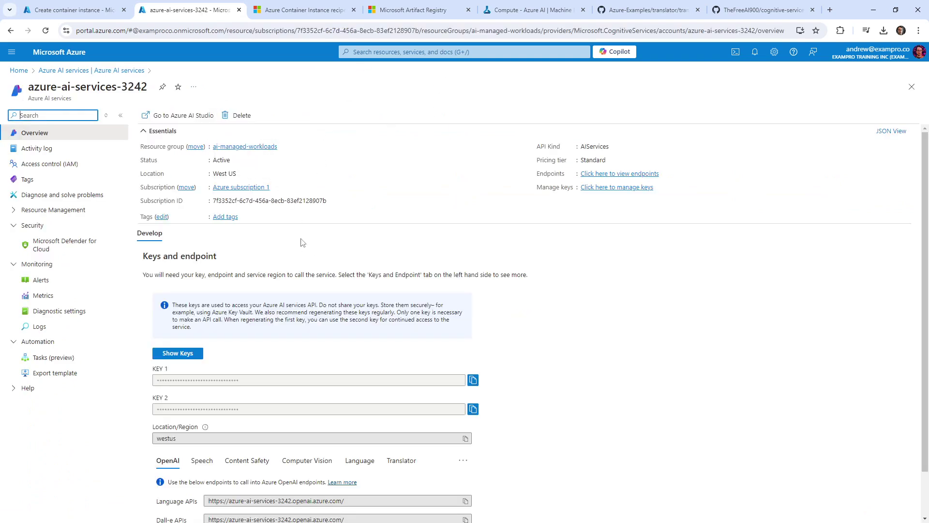
- Copy the AI services resource's KEY 1 and paste the API key as the ApiKey variable's value
left_click(473, 380)
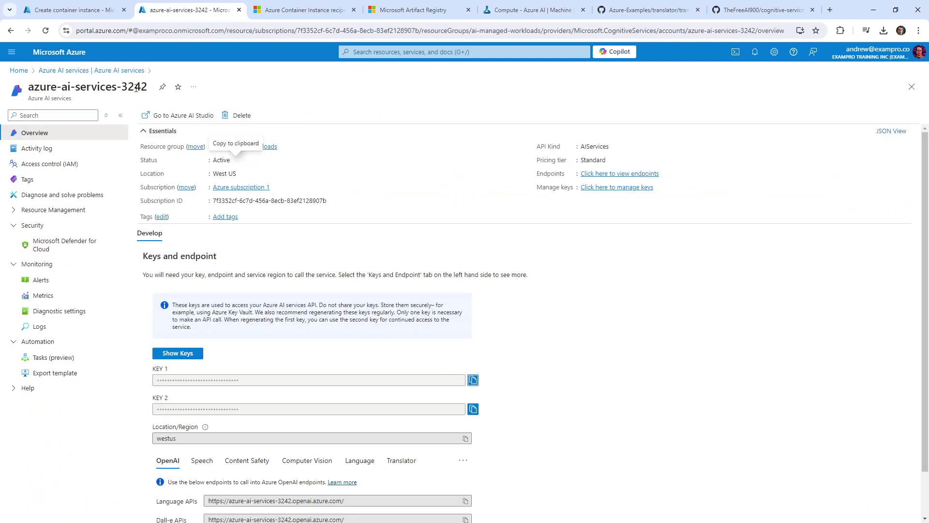
left_click(90, 15)
left_click(261, 222)
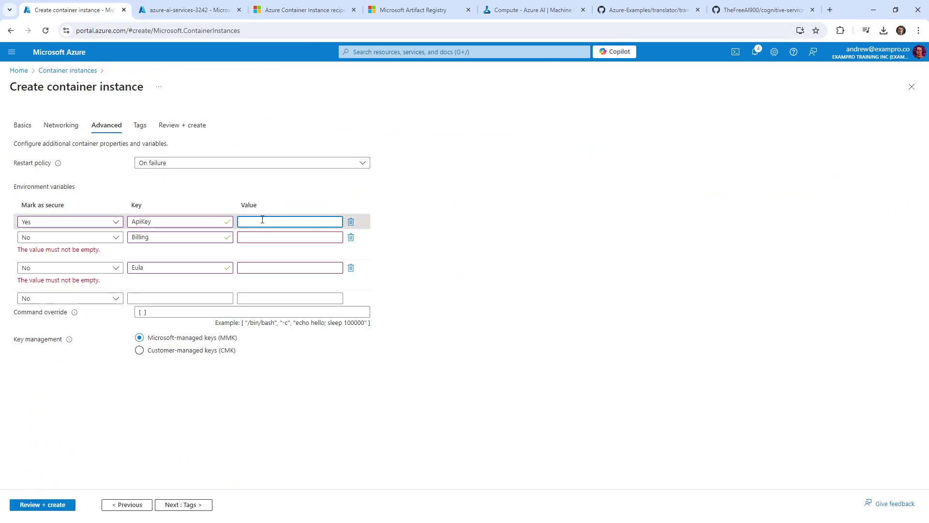
key("ctrl+v")
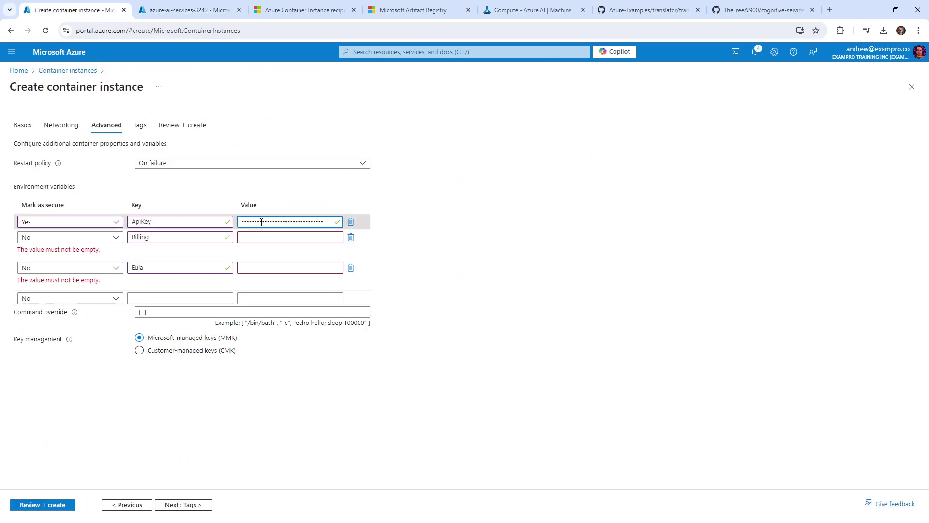
- Copy the pricing tier from the AI services resource and set the Billing variable's value to Standard
left_click(192, 15)
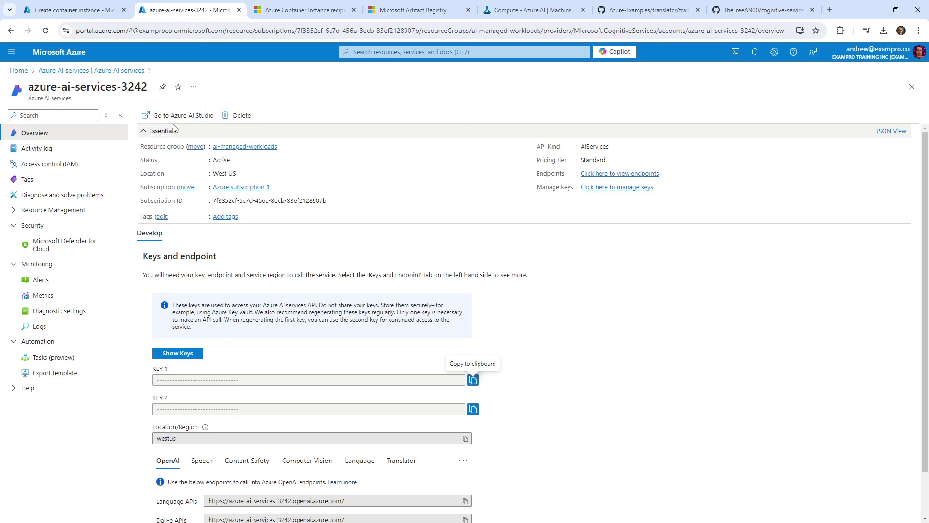
double_click(592, 159)
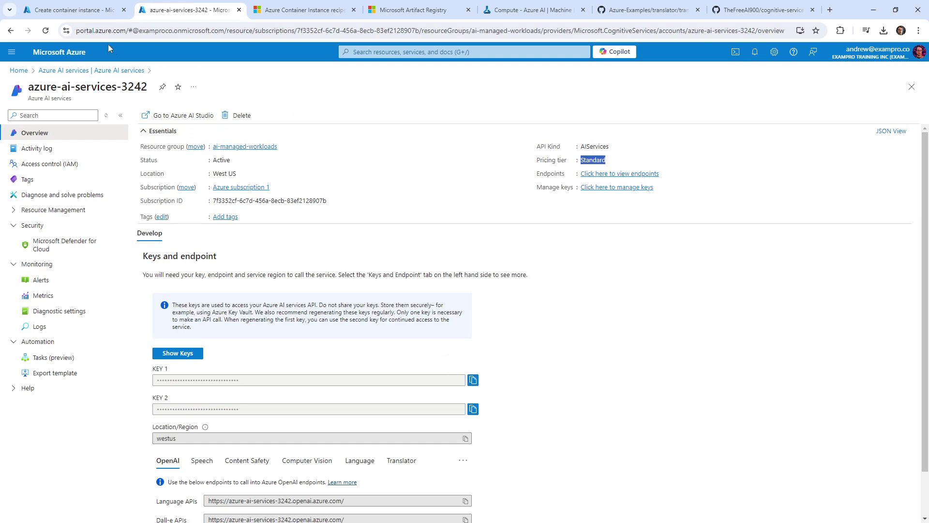
left_click(96, 13)
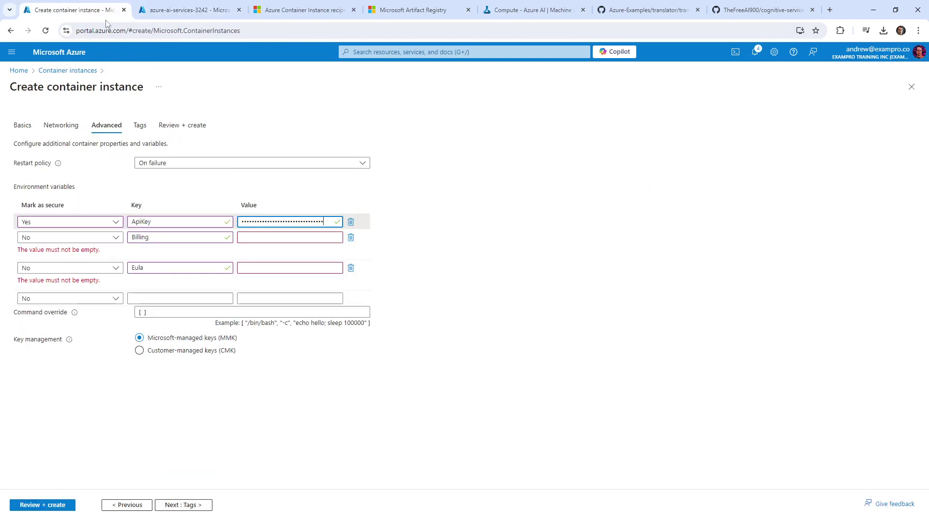
left_click(272, 237)
key("ctrl+v")
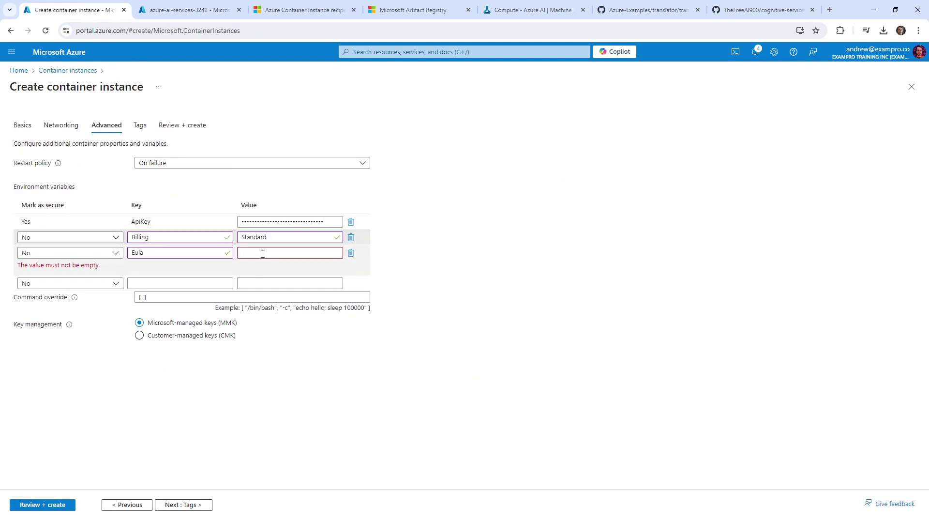
- Set the Eula variable's value to accept, copied from the recipe article
left_click(201, 13)
left_click(293, 14)
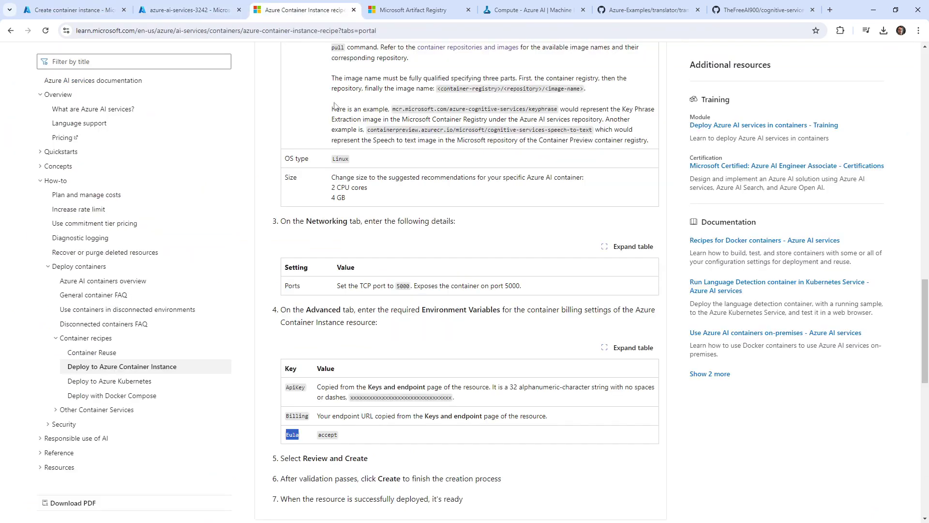
double_click(327, 434)
left_click(82, 11)
left_click(286, 252)
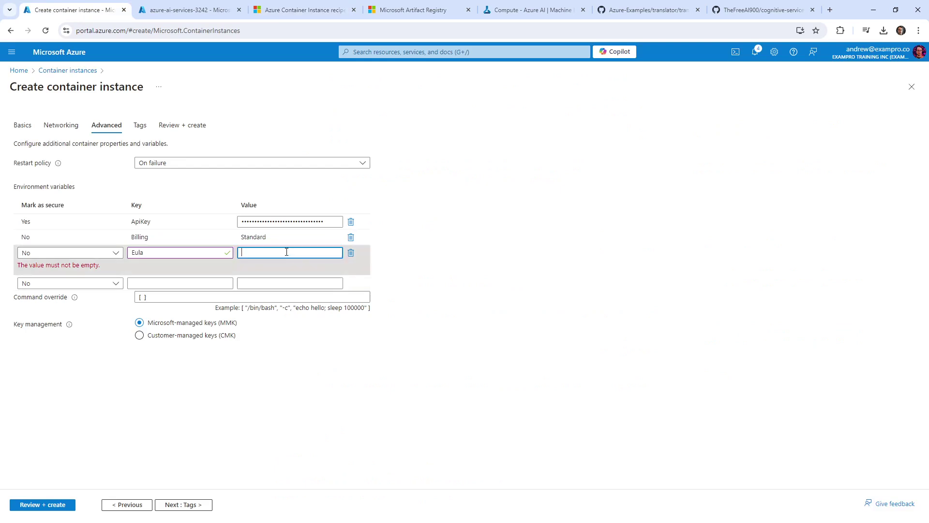
key("ctrl+v")
left_click(201, 11)
left_click(285, 15)
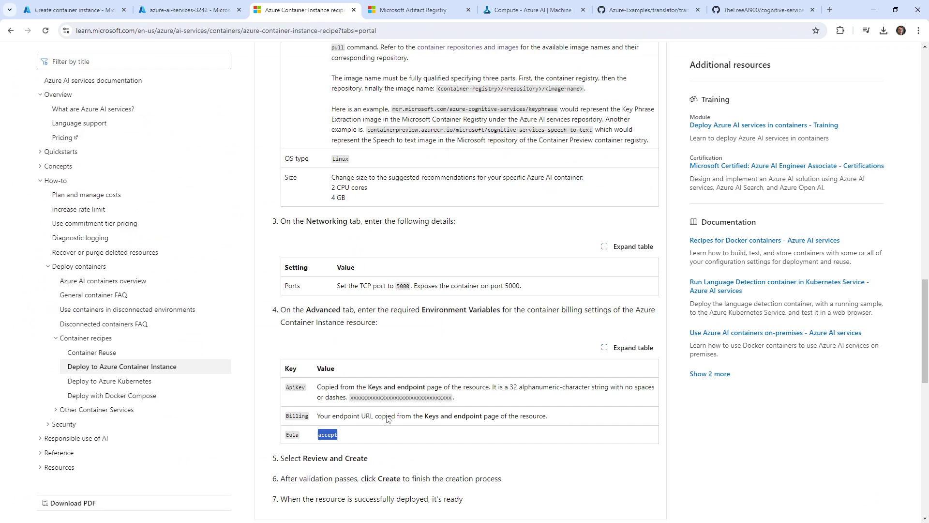
left_click_drag(470, 417, 548, 417)
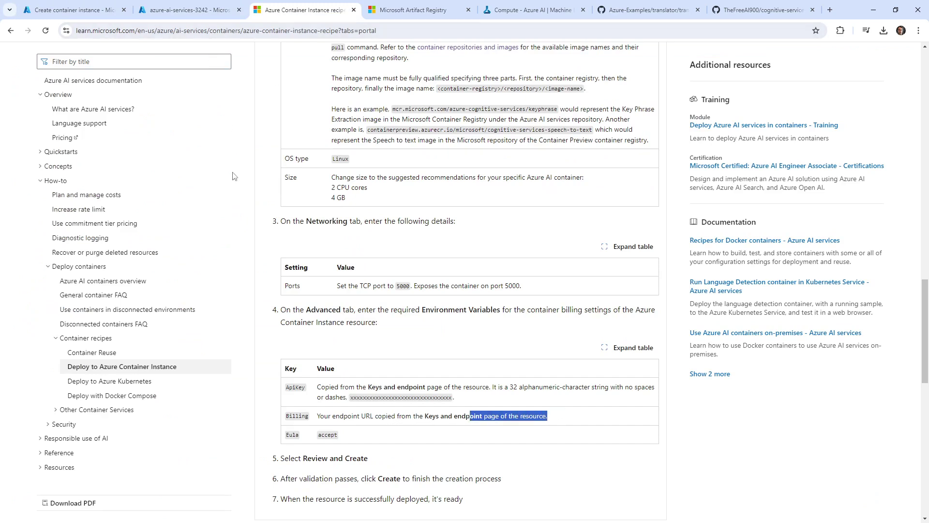
left_click(193, 11)
scroll(272, 280, "down", 1)
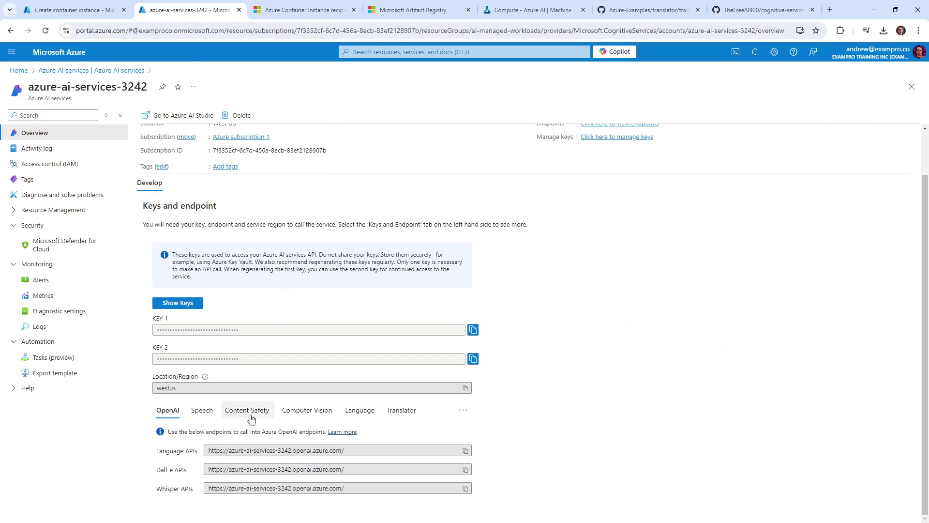
left_click(401, 410)
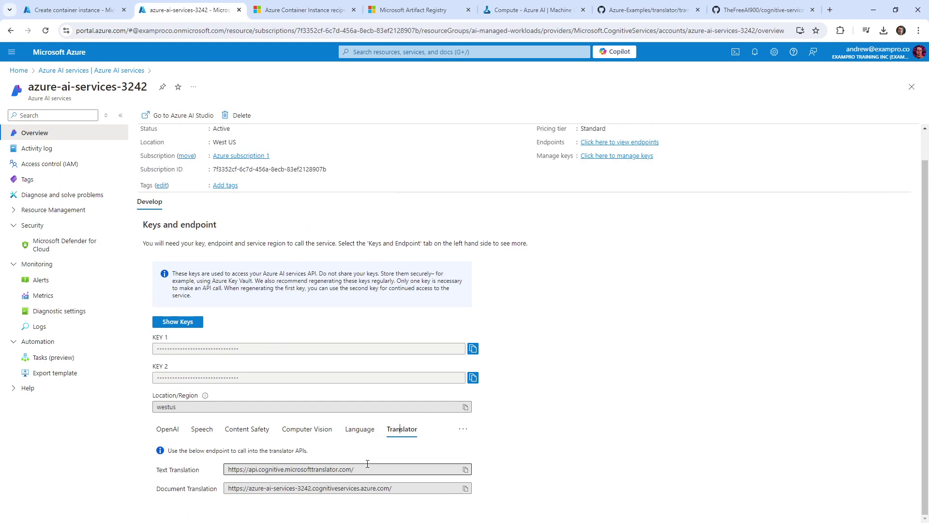
left_click_drag(356, 469, 211, 470)
left_click(86, 17)
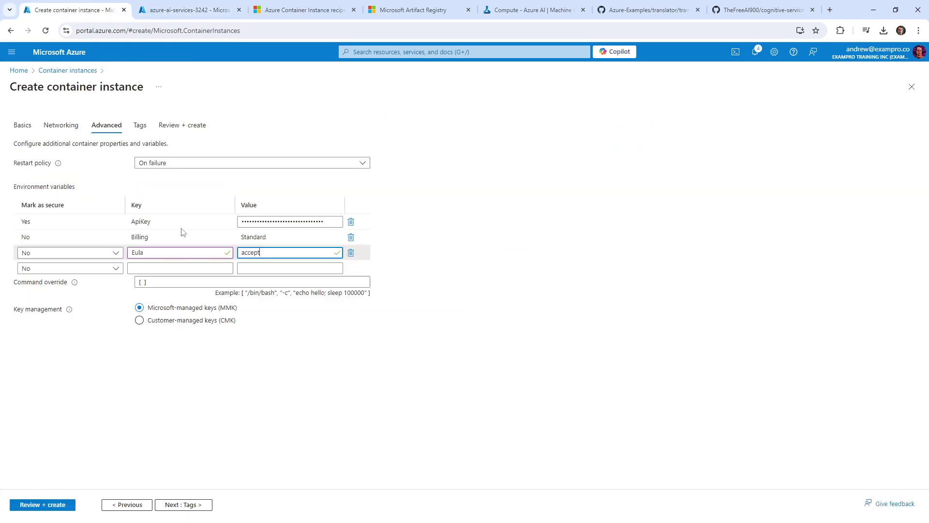
left_click(271, 237)
double_click(271, 237)
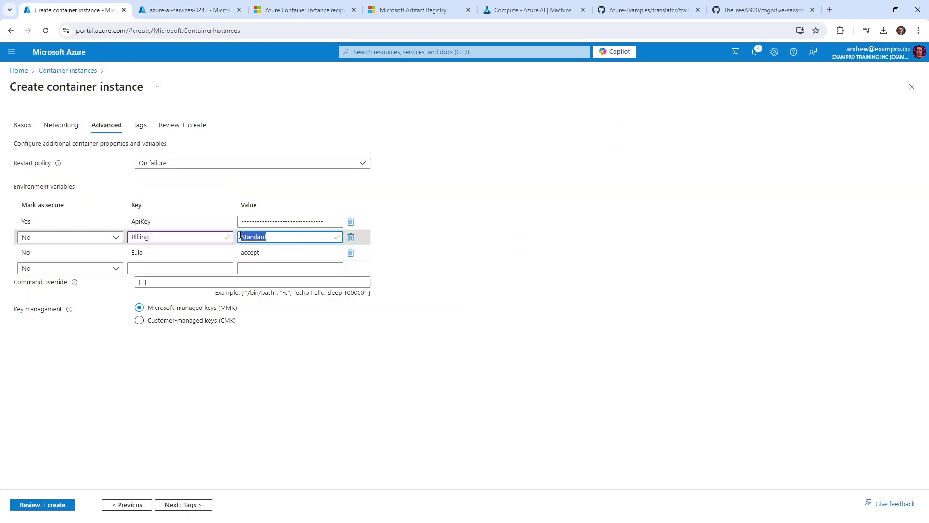
key("ctrl+v")
- Recheck the recipe article's description of the Billing value, and submit the container instance for validation and creation
left_click(193, 15)
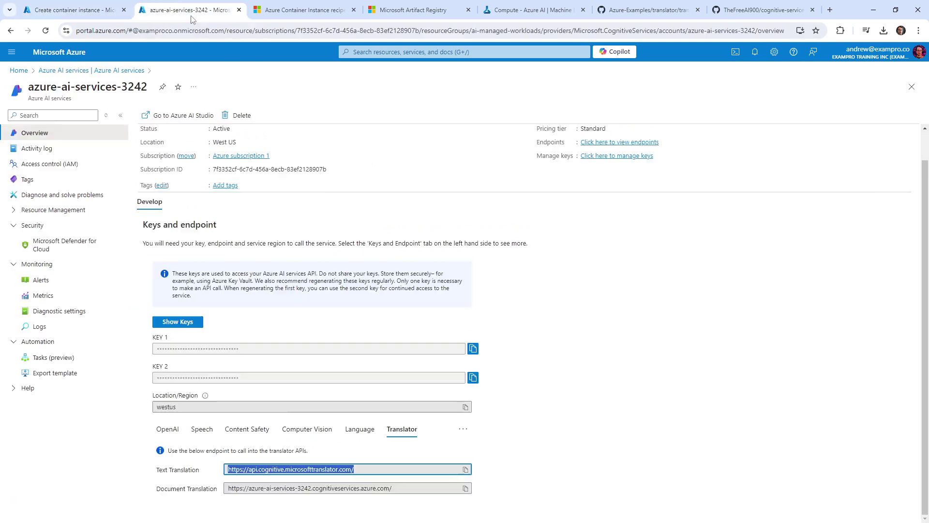
left_click(327, 14)
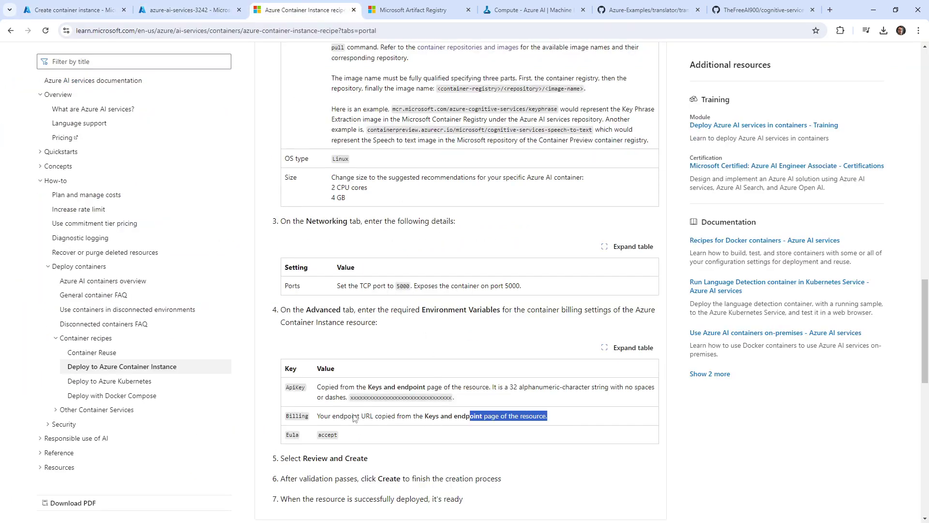
left_click_drag(354, 418, 592, 415)
scroll(351, 333, "down", 4)
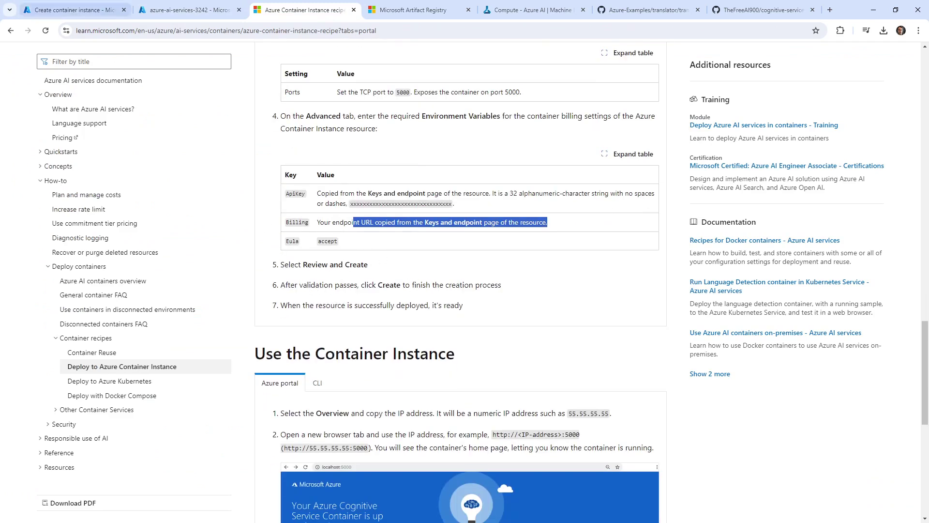
left_click(60, 10)
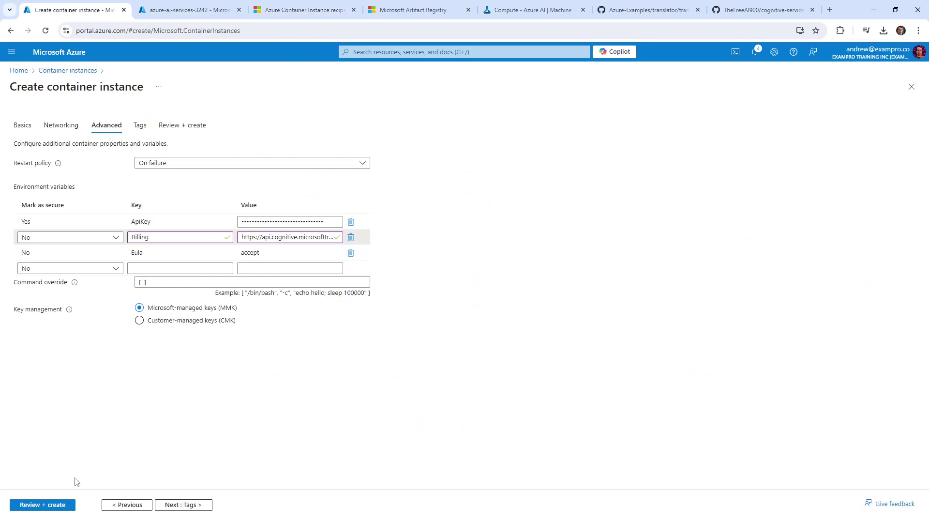
left_click(66, 505)
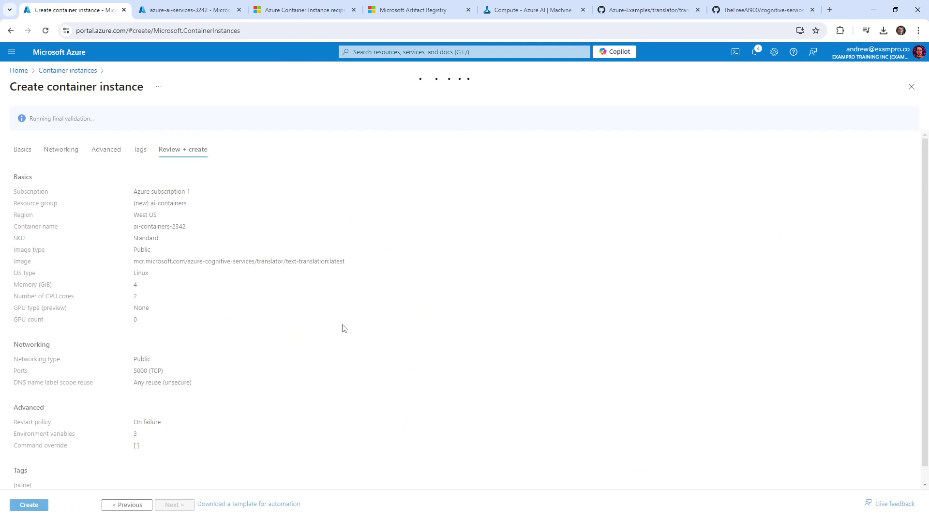
left_click(29, 505)
- Read the recipe article's Azure portal instructions for using the container instance, including the port 5000 address and the API request steps
left_click(222, 17)
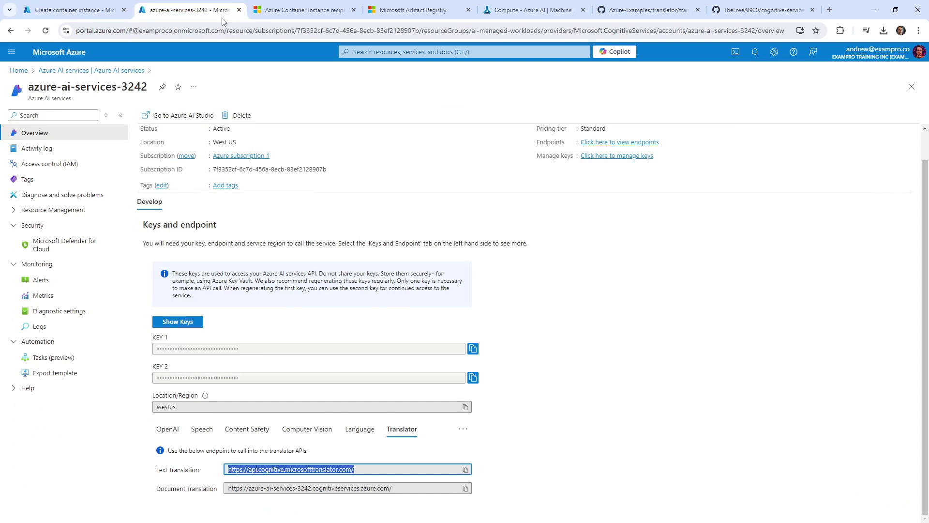
left_click(278, 14)
scroll(411, 230, "down", 4)
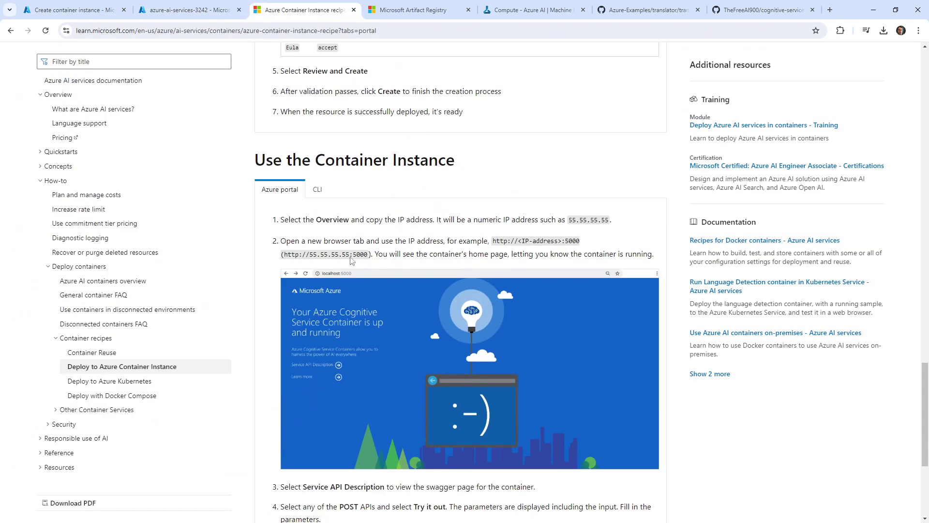
left_click_drag(349, 257, 383, 255)
scroll(359, 222, "down", 3)
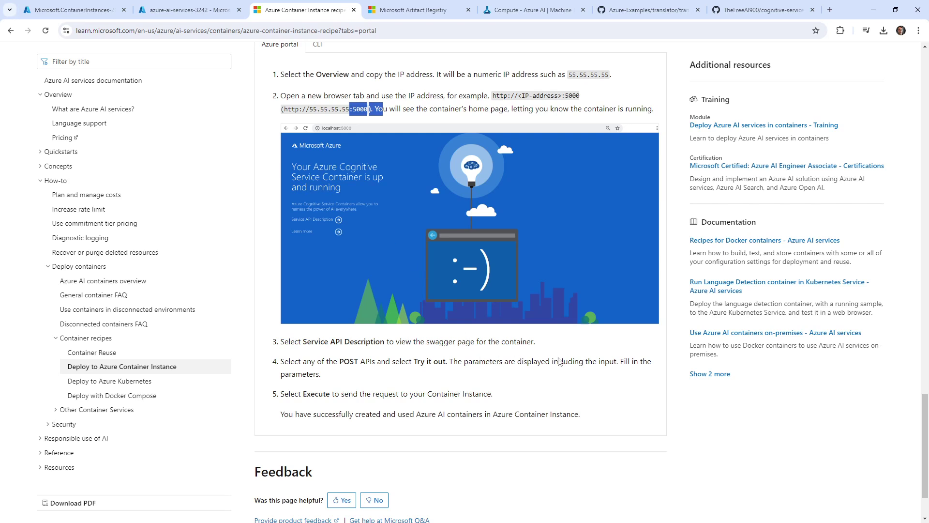
left_click_drag(559, 362, 627, 360)
scroll(377, 358, "down", 1)
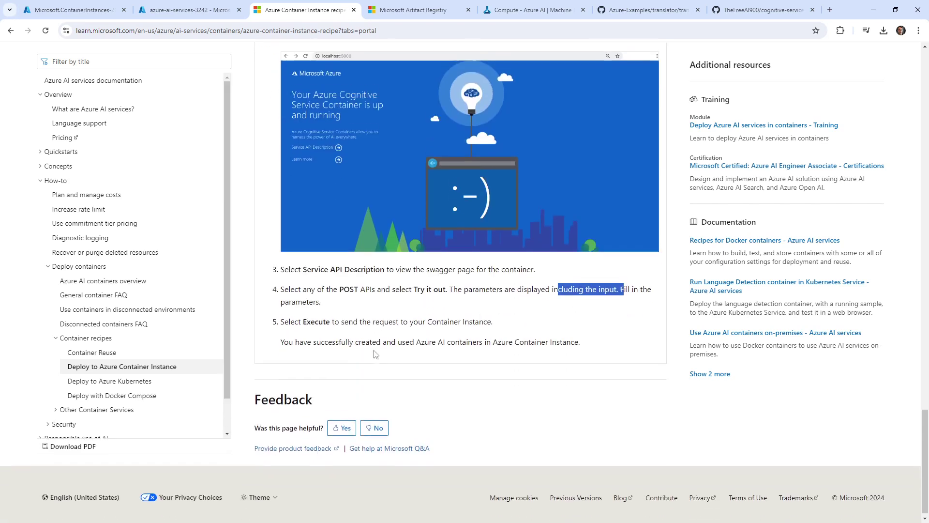
scroll(373, 351, "up", 4)
scroll(373, 347, "down", 3)
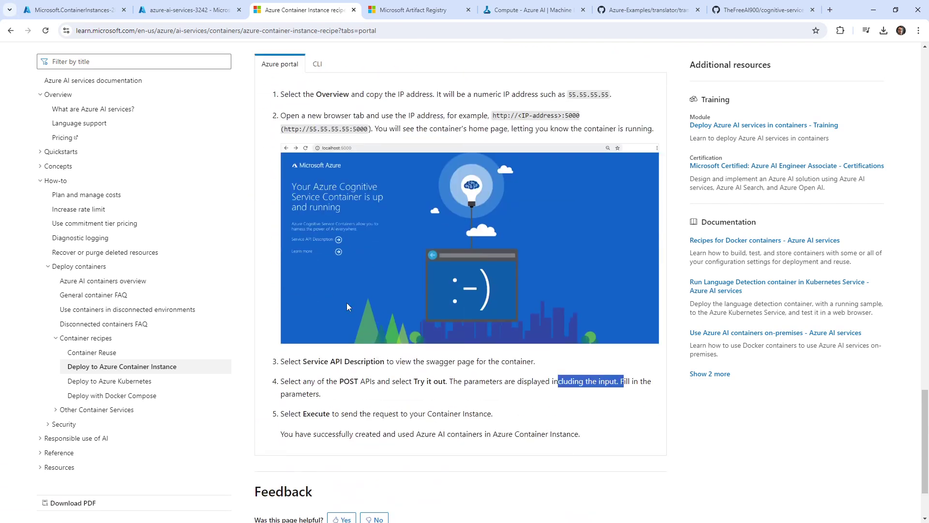
scroll(346, 302, "up", 3)
- Read the CLI version of the recipe article, covering the request URLs for validating a running container and the container create command
left_click(317, 161)
scroll(303, 215, "down", 3)
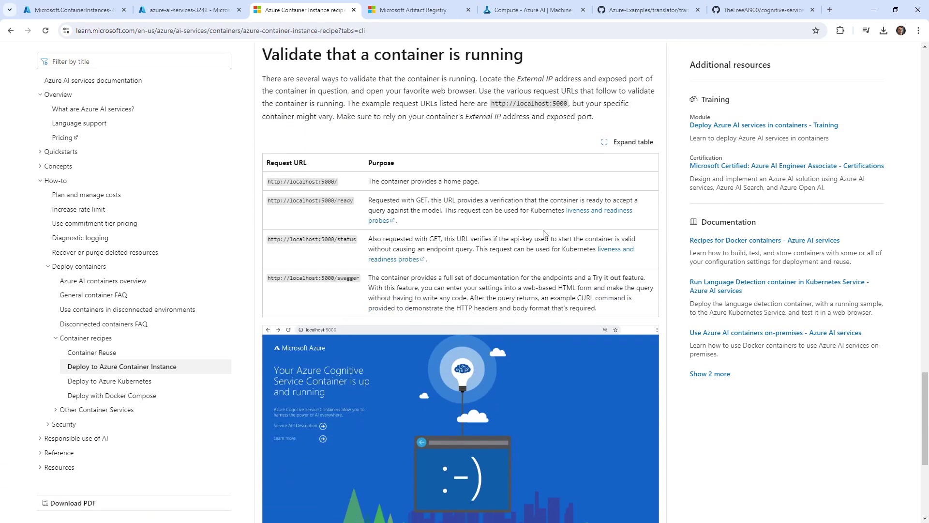
scroll(546, 180, "down", 5)
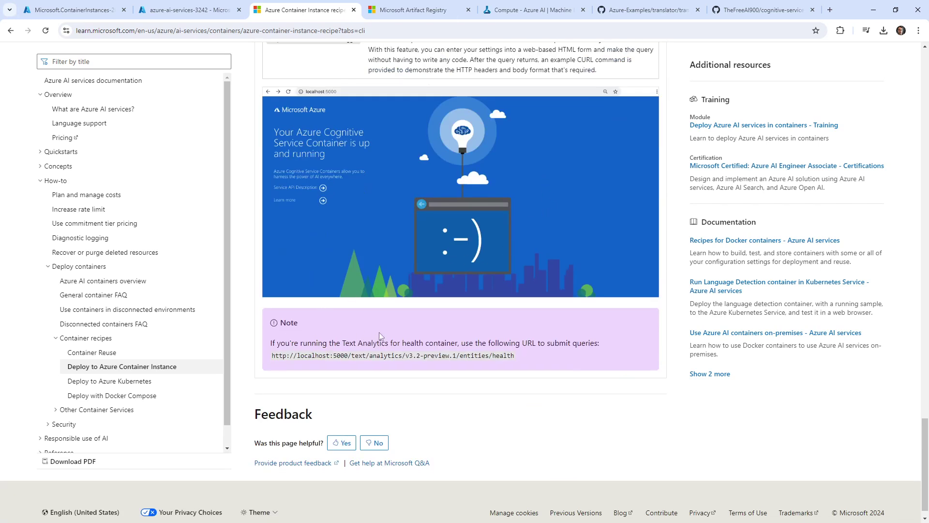
scroll(486, 318, "up", 10)
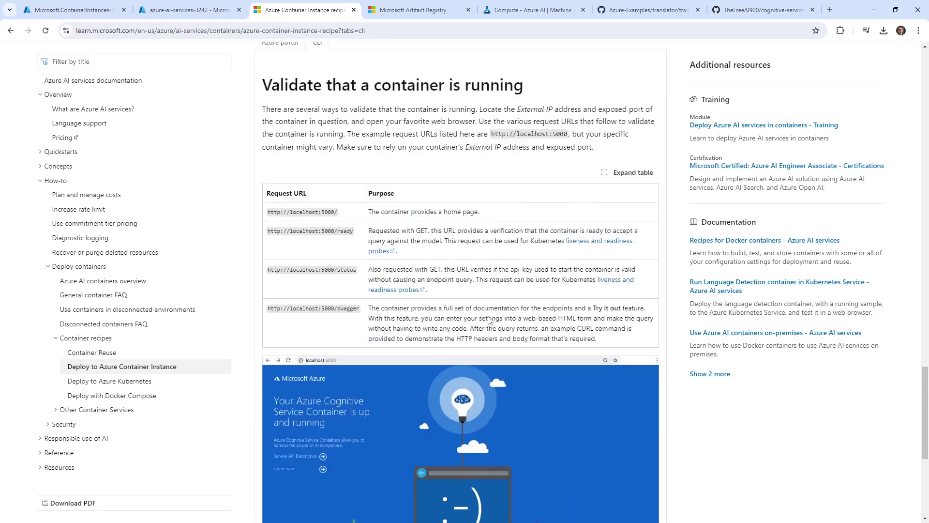
scroll(489, 320, "up", 5)
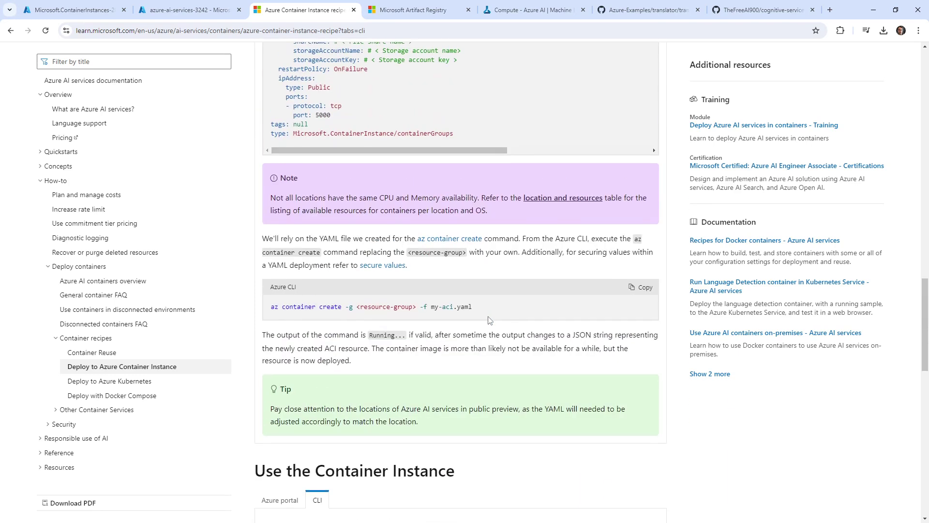
scroll(489, 319, "up", 6)
scroll(485, 321, "down", 20)
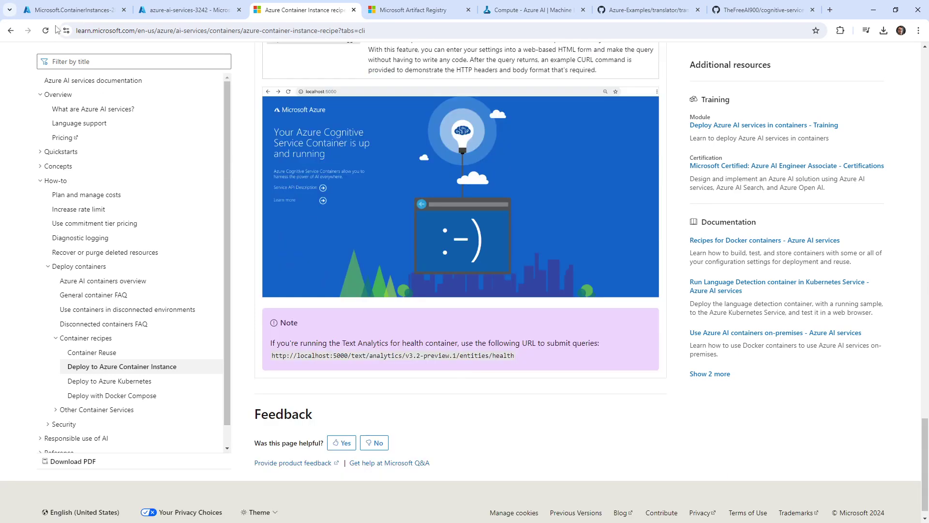
- Open the newly deployed container instance resource and examine its full JSON definition
left_click(68, 10)
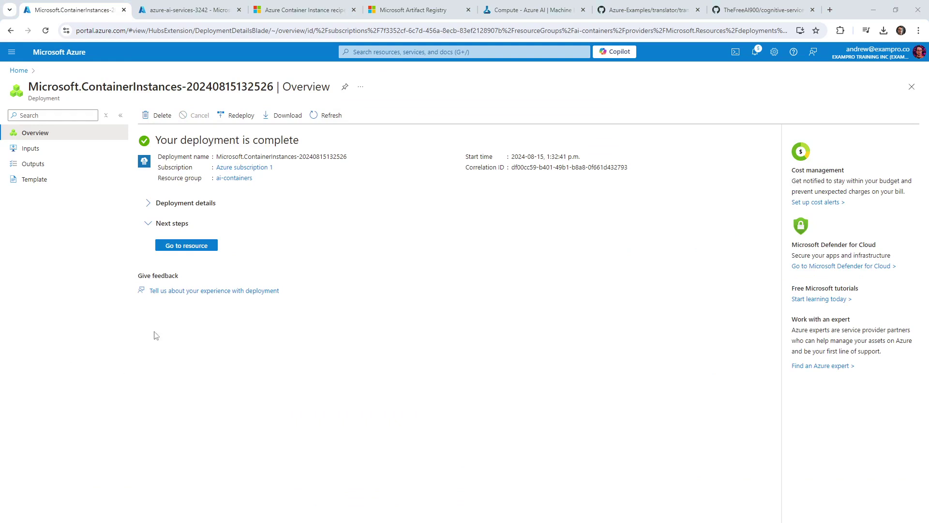
left_click(187, 247)
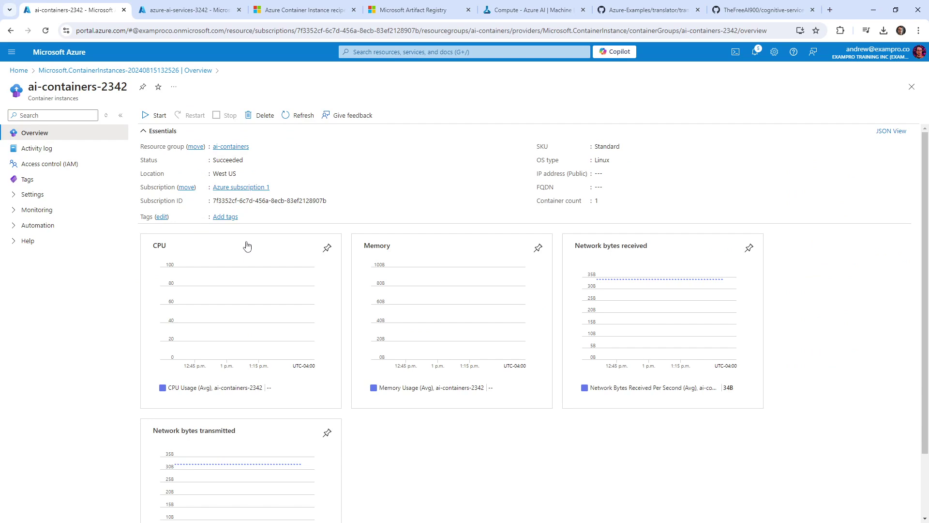
left_click(893, 131)
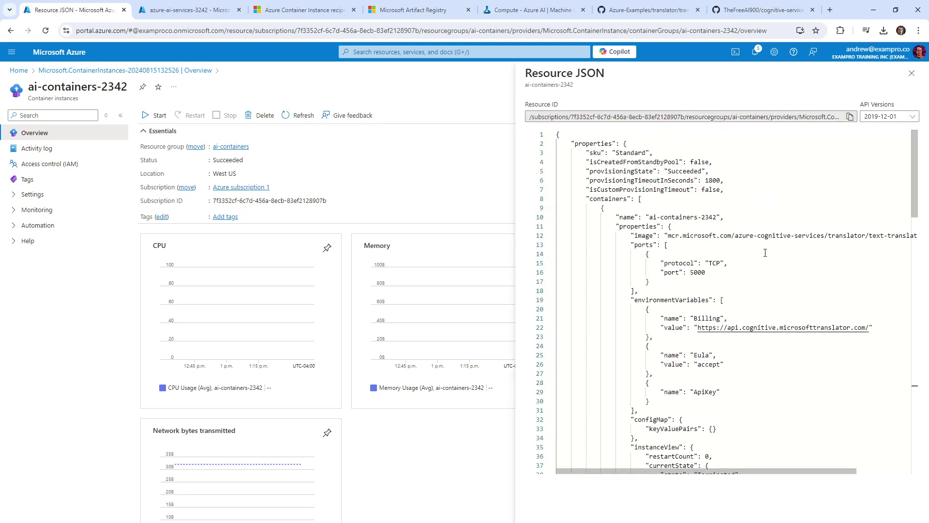
scroll(765, 252, "down", 2)
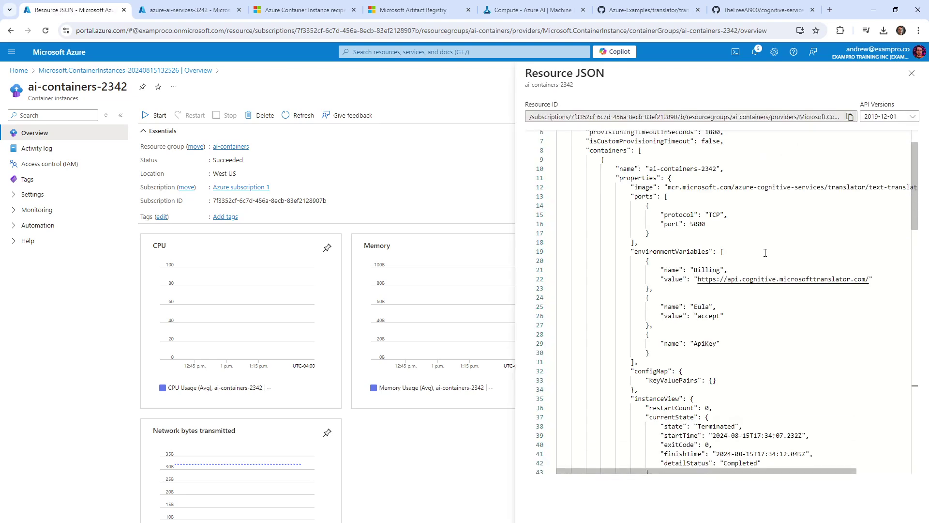
scroll(808, 399, "down", 8)
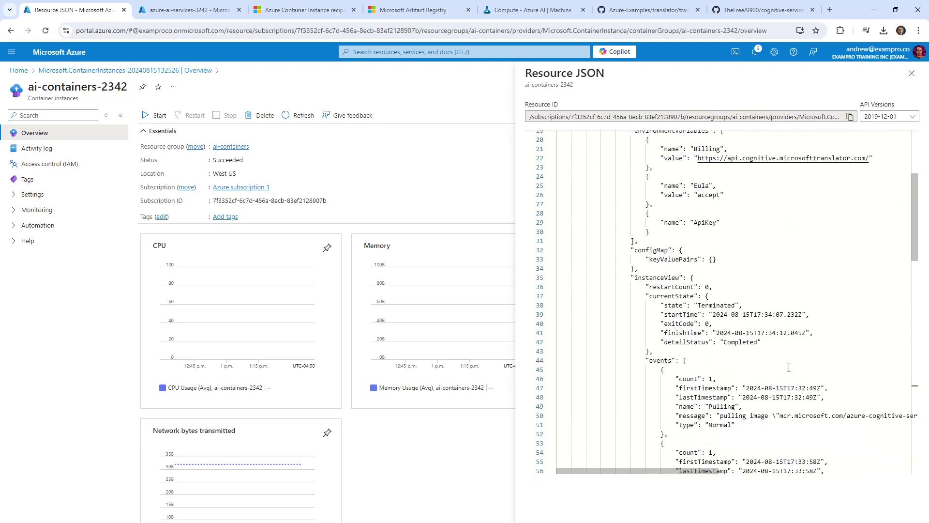
scroll(788, 367, "down", 20)
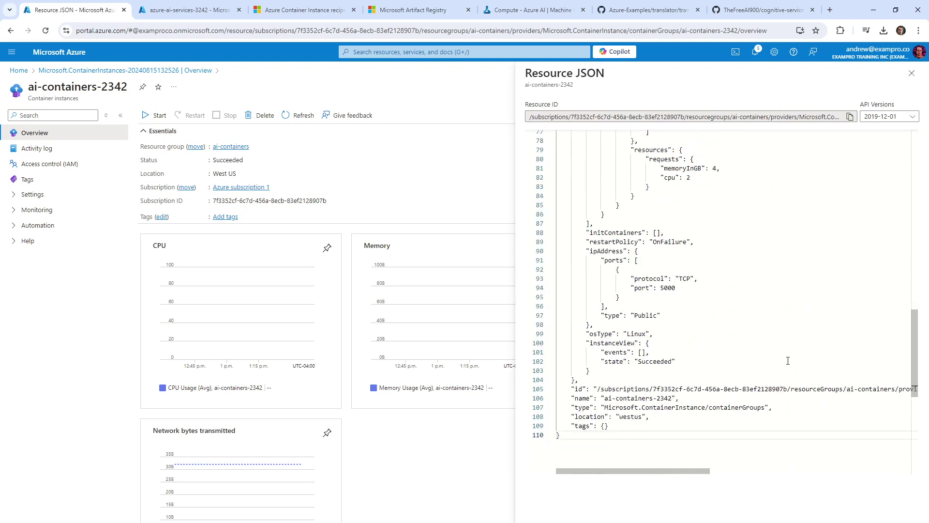
left_click(910, 71)
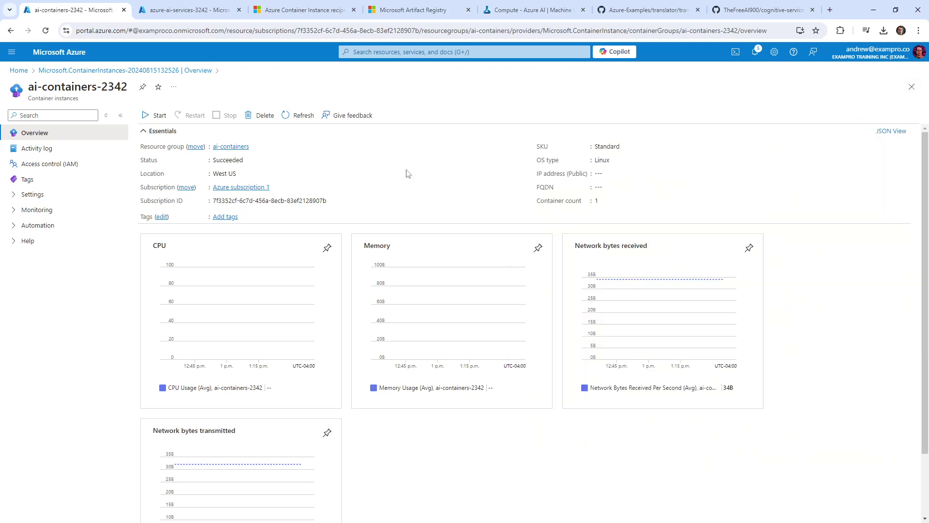
- Refresh the container's events under the ai-containers-2342 settings and widen the Message column to read the full messages
left_click(74, 199)
left_click(78, 211)
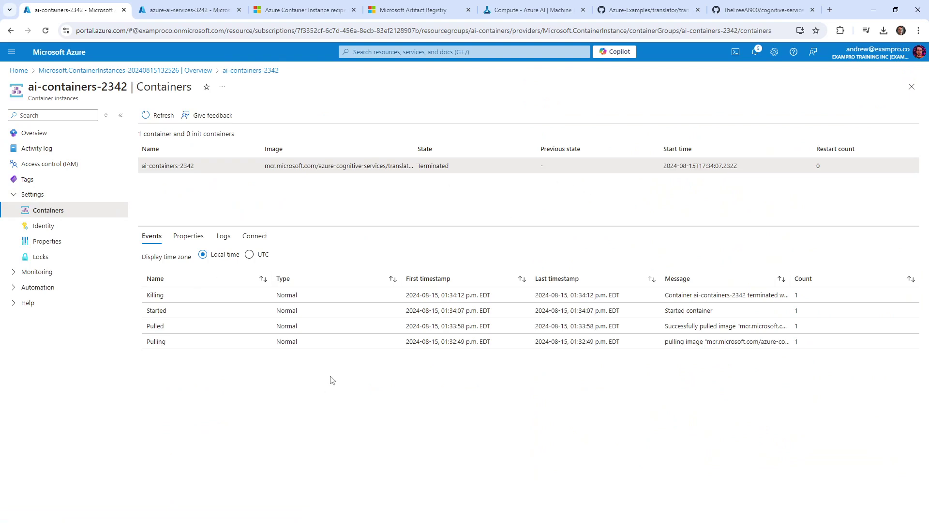
left_click(157, 115)
left_click_drag(790, 280, 856, 280)
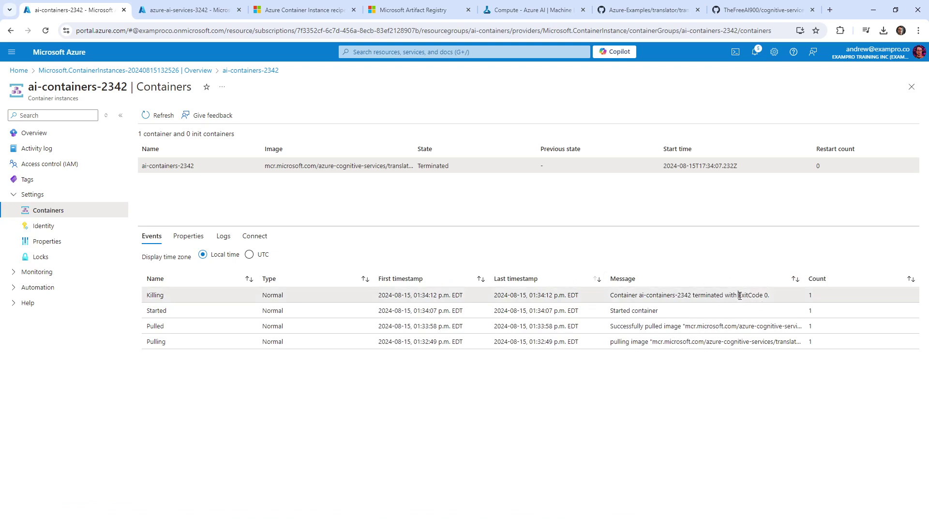
- Search the web for "ExitCode 0." copied from the Killing event and read the Ask Ubuntu answer on exit code meanings
left_click_drag(738, 295, 771, 297)
key("ctrl+c")
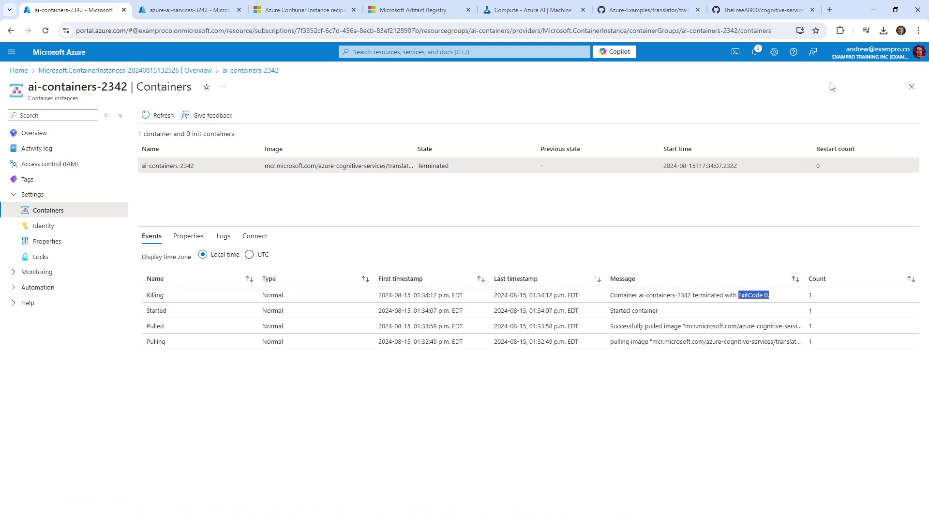
left_click(829, 10)
key("ctrl+v")
key("Return")
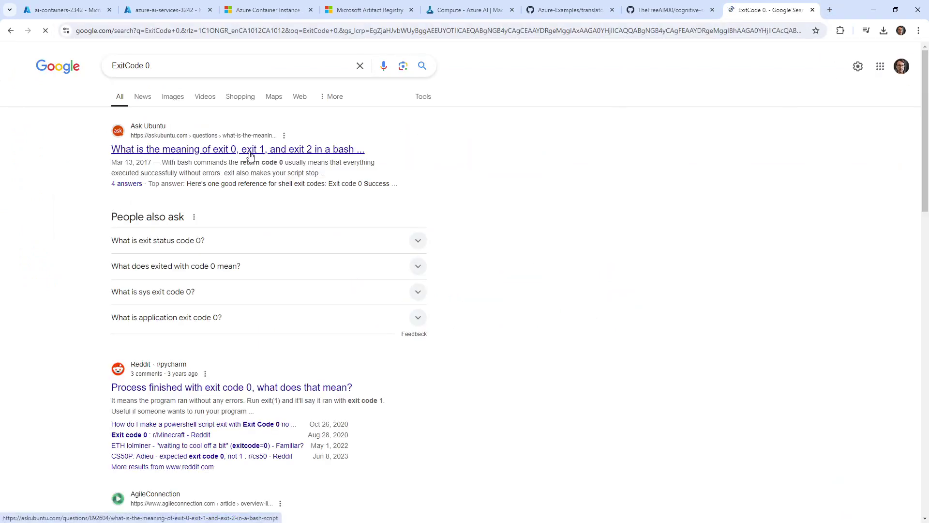
left_click(285, 151)
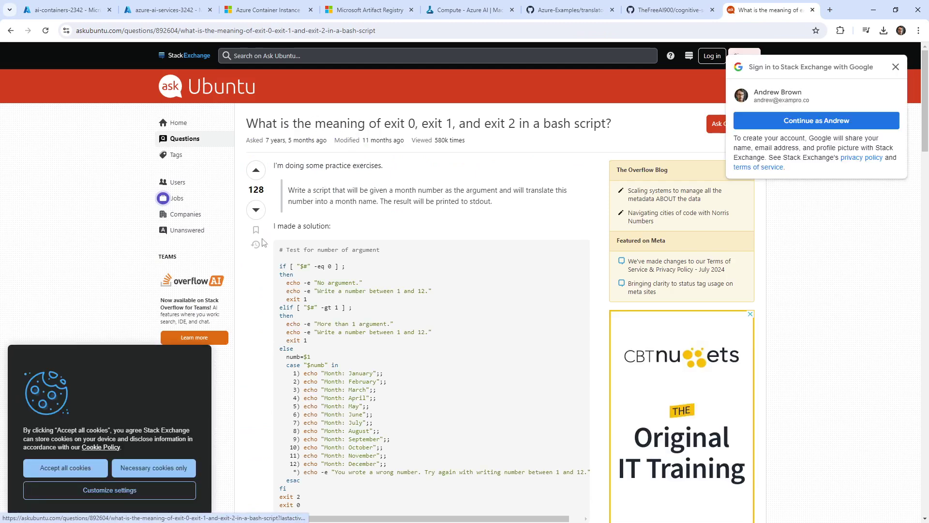
scroll(256, 276, "down", 6)
scroll(256, 275, "down", 5)
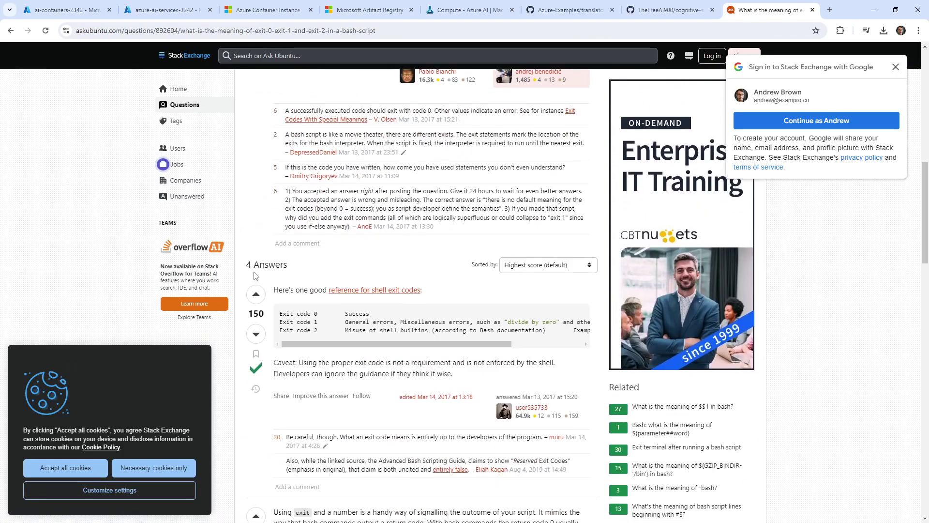
left_click(812, 9)
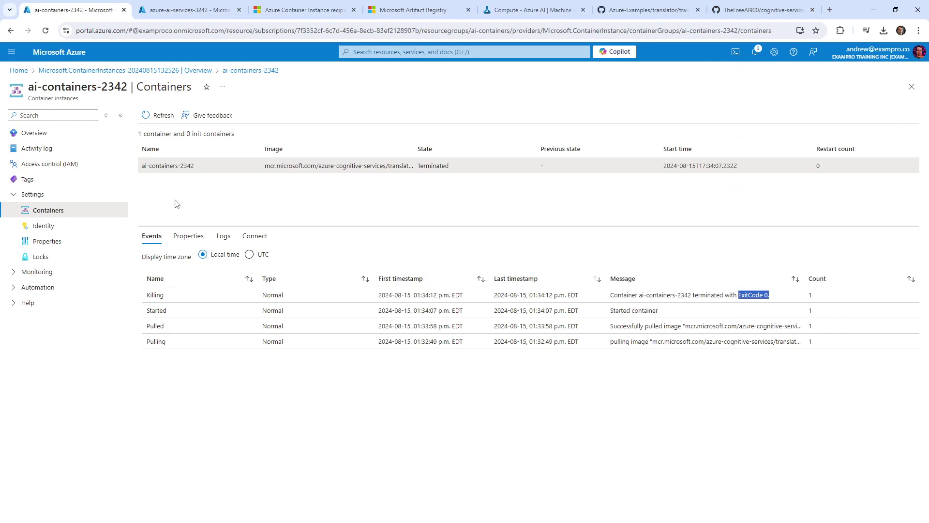
left_click(206, 18)
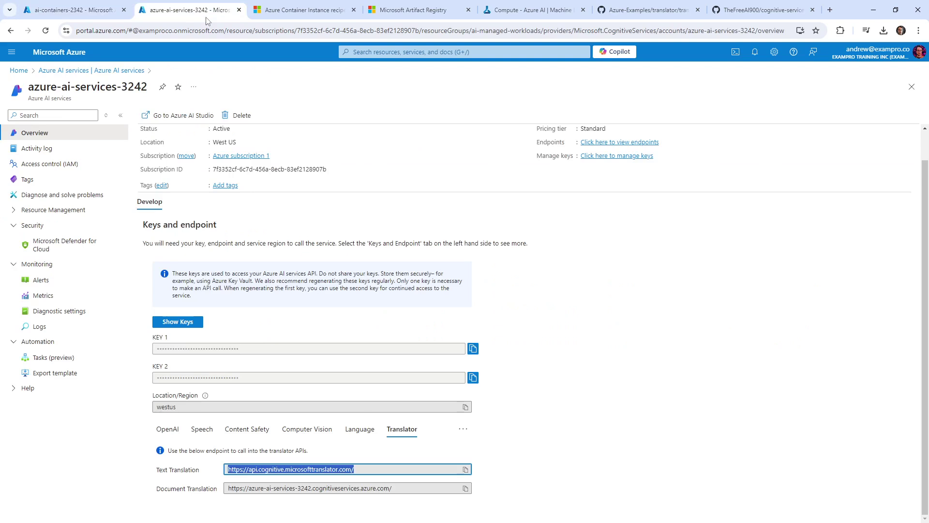
left_click(305, 18)
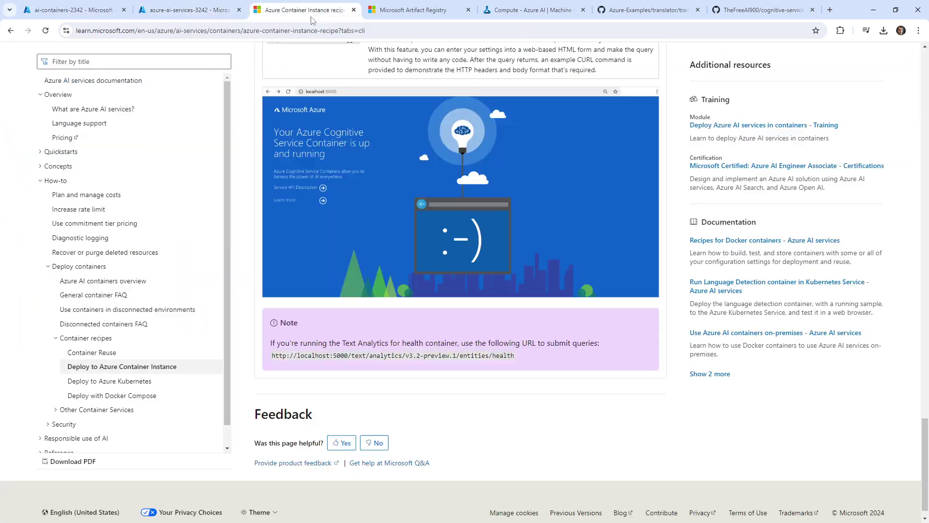
left_click(213, 10)
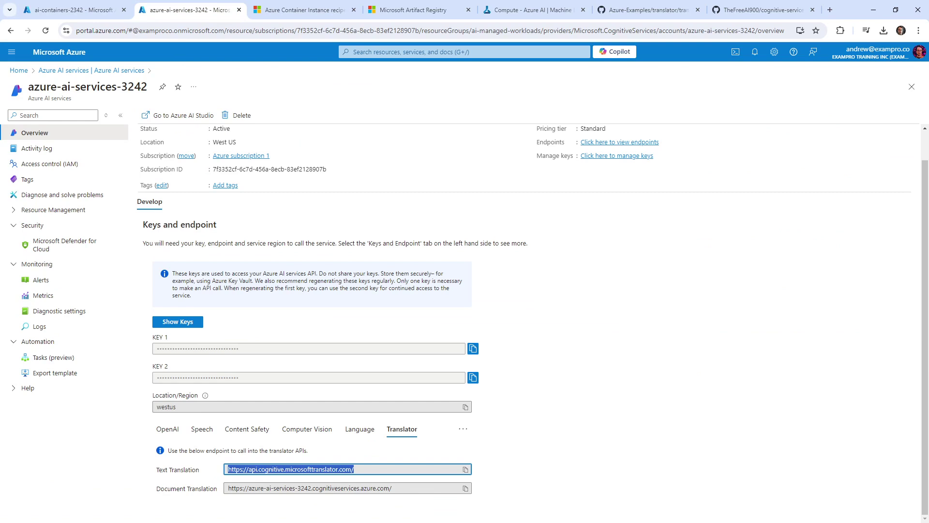
- Open the Azure AI services Text Translation page at mcr.microsoft.com/product/azure-cognitive-services/translator/text-translation/about and examine its configuration and usage documentation links
key("alt+Tab")
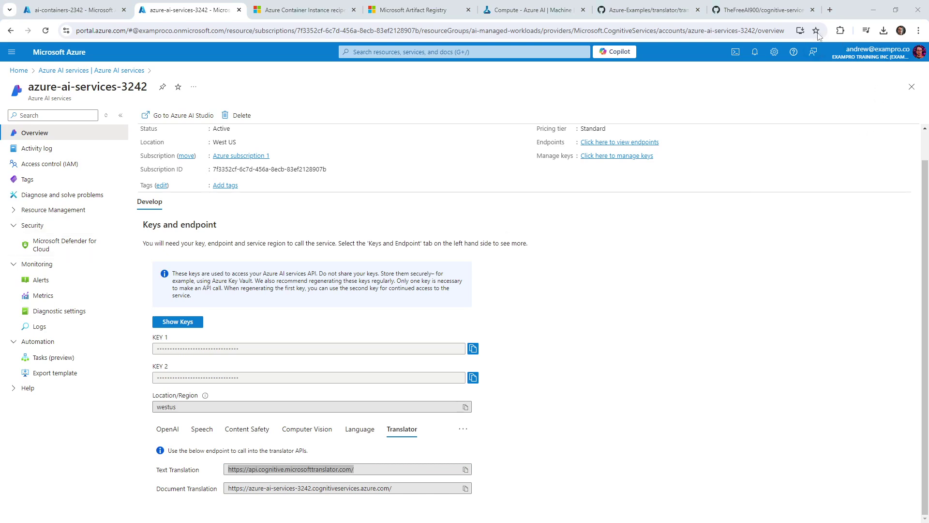
left_click(830, 10)
key("ctrl+v")
key("Return")
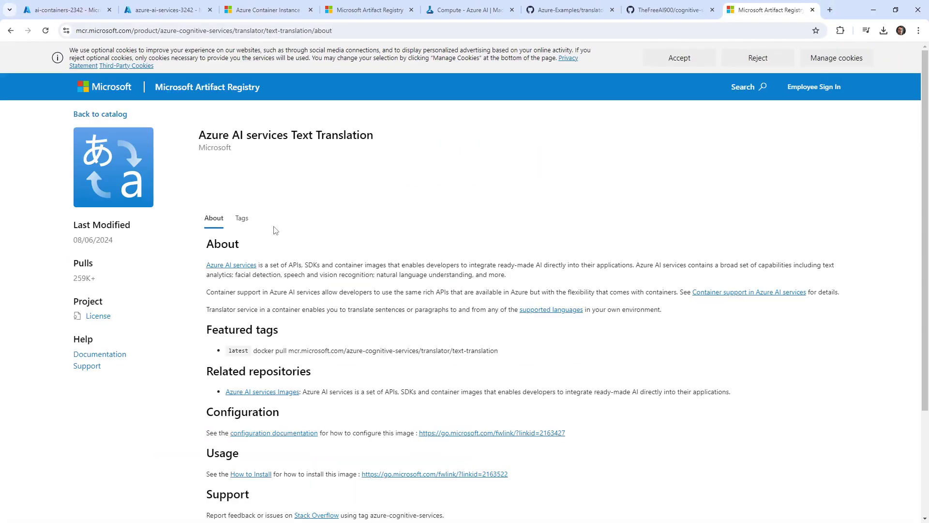
scroll(274, 230, "down", 3)
scroll(275, 232, "up", 3)
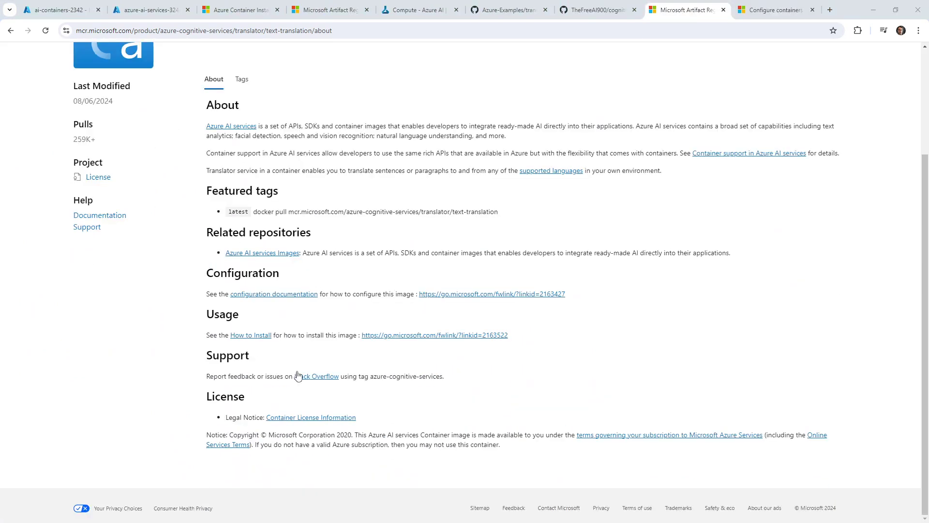
- Read the required and optional settings table in the Configure Translator Docker containers article, including ApiKey, Billing, EULA and Mounts
left_click(745, 9)
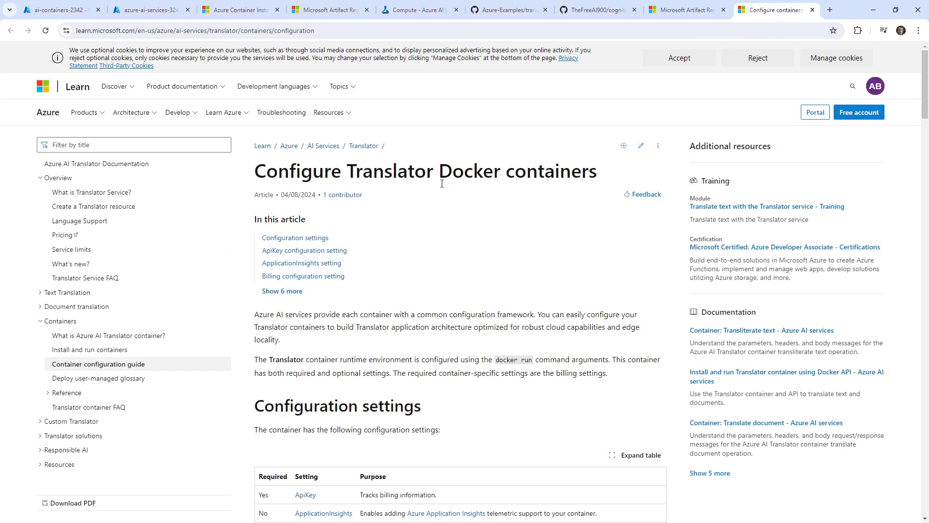
scroll(517, 236, "down", 4)
scroll(516, 236, "down", 1)
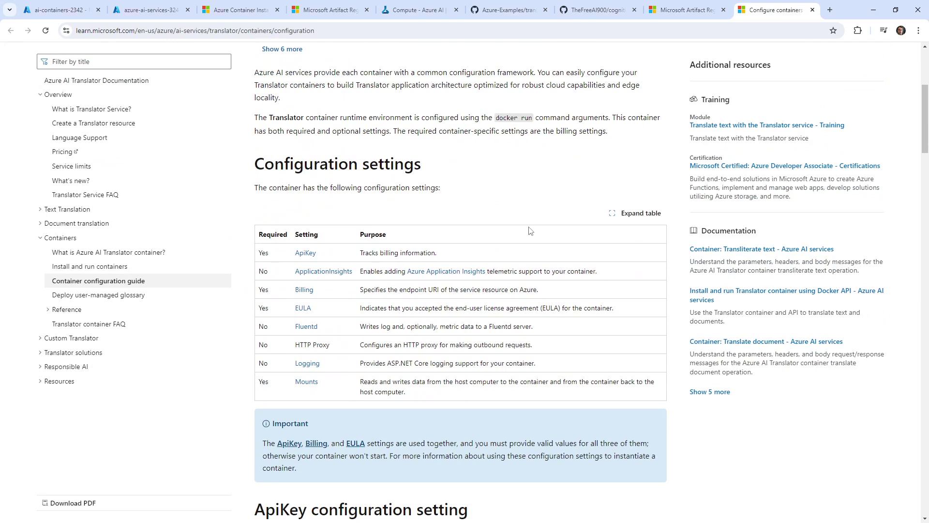
left_click_drag(360, 309, 546, 308)
left_click_drag(360, 252, 391, 251)
left_click_drag(262, 253, 419, 265)
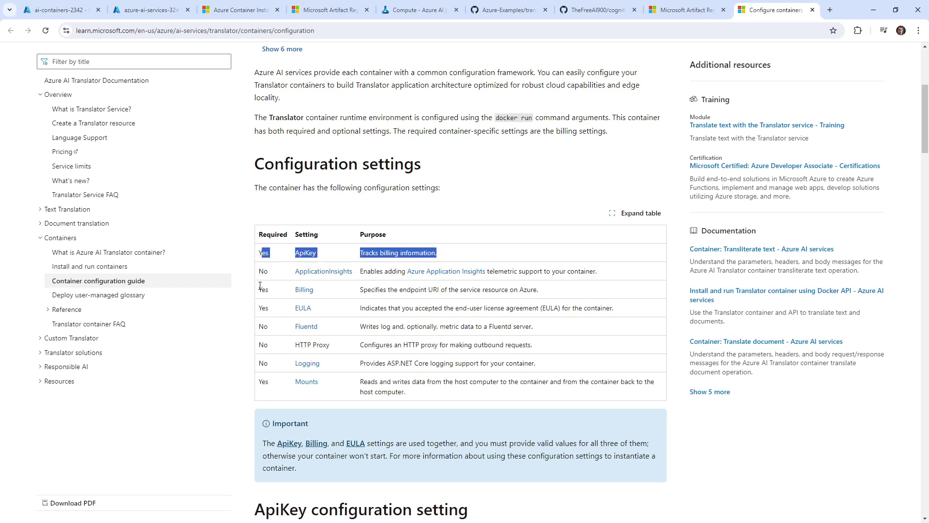
left_click_drag(260, 289, 450, 288)
left_click_drag(266, 308, 473, 307)
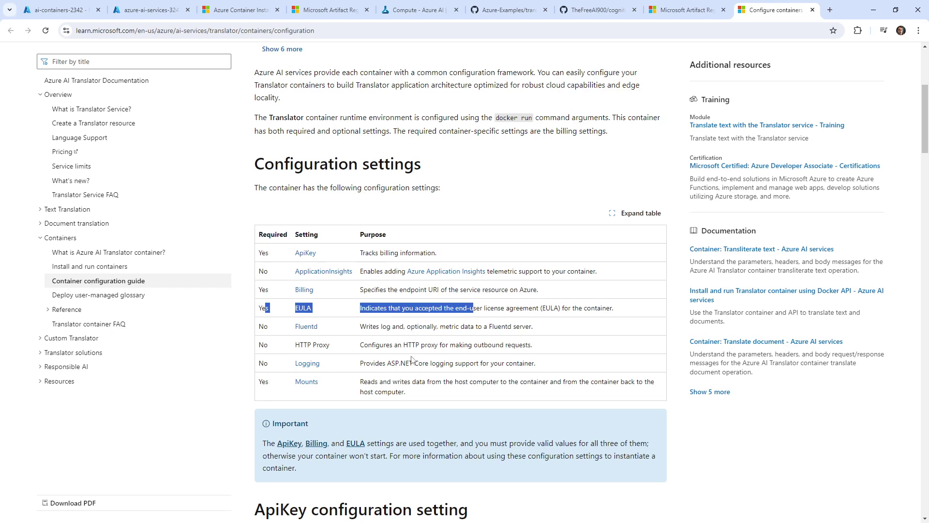
left_click_drag(286, 382, 404, 382)
left_click(415, 382)
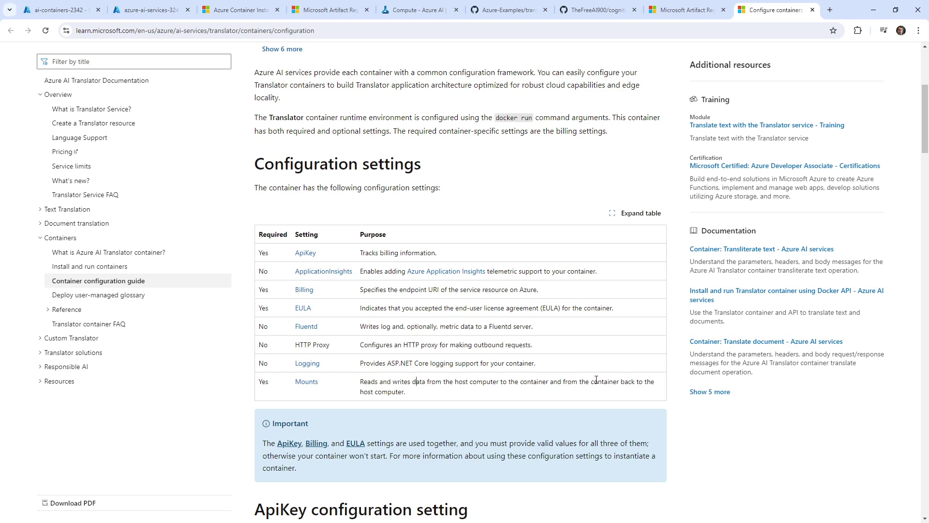
scroll(468, 384, "down", 10)
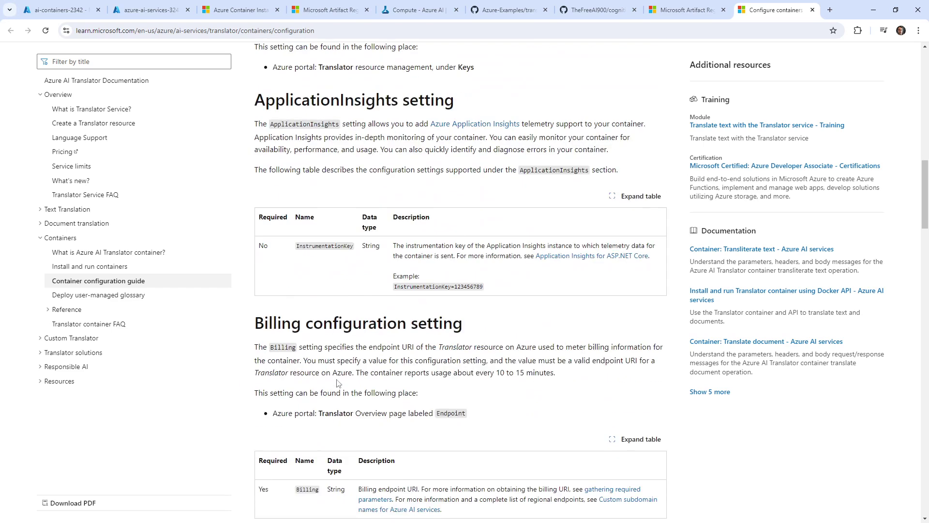
scroll(338, 383, "up", 7)
scroll(337, 383, "up", 6)
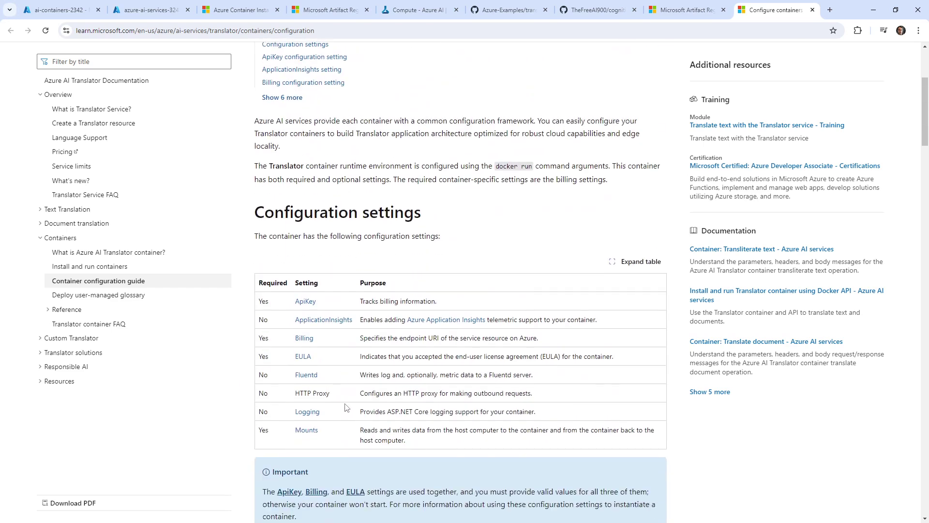
scroll(339, 385, "up", 3)
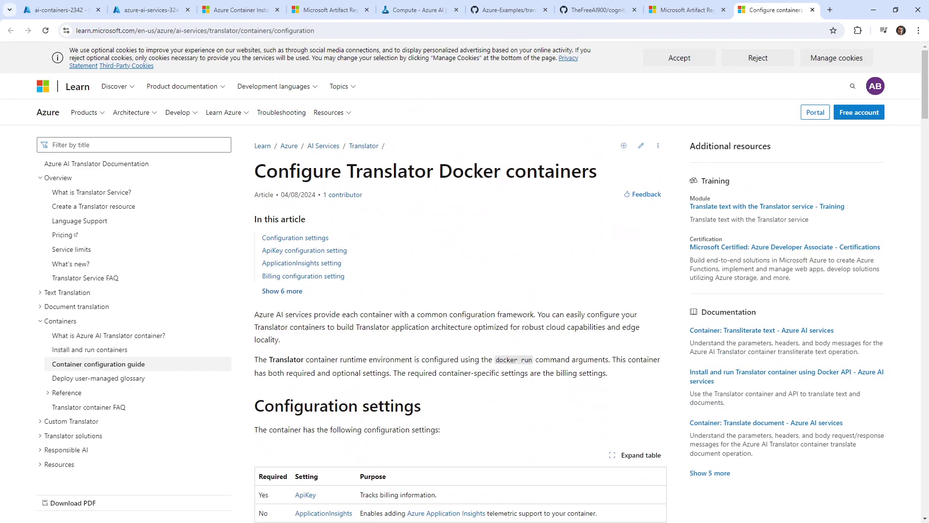
- Return to the Install and run containers article and examine its docker run example, including the volume mapping to /usr/local/models
key("alt+Left")
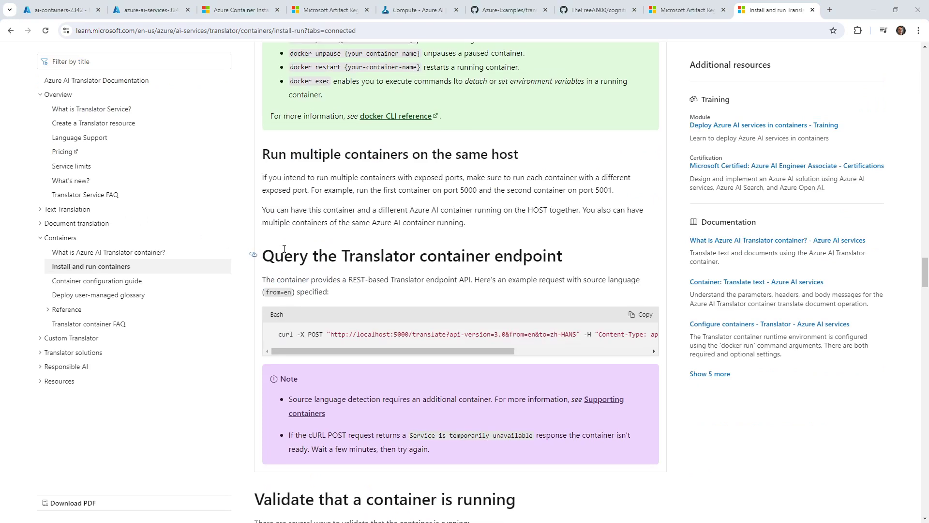
scroll(284, 249, "up", 5)
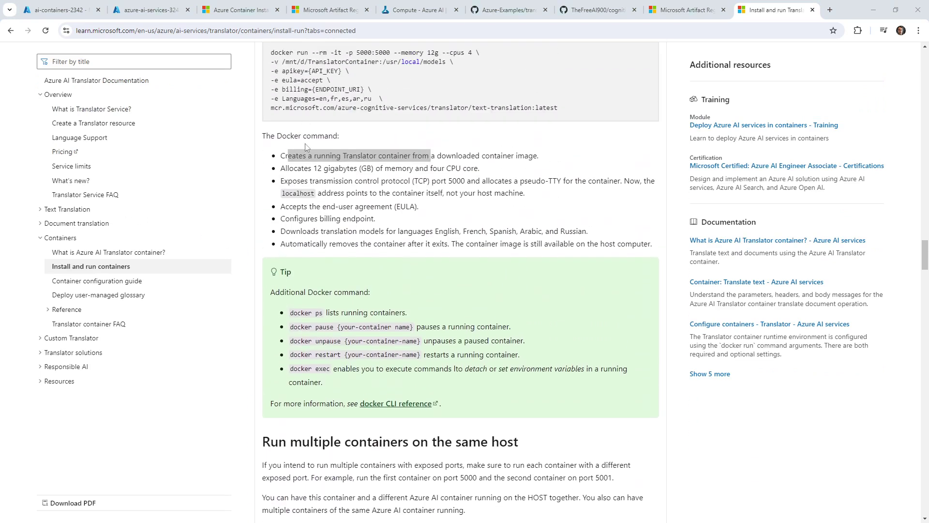
scroll(360, 355, "down", 5)
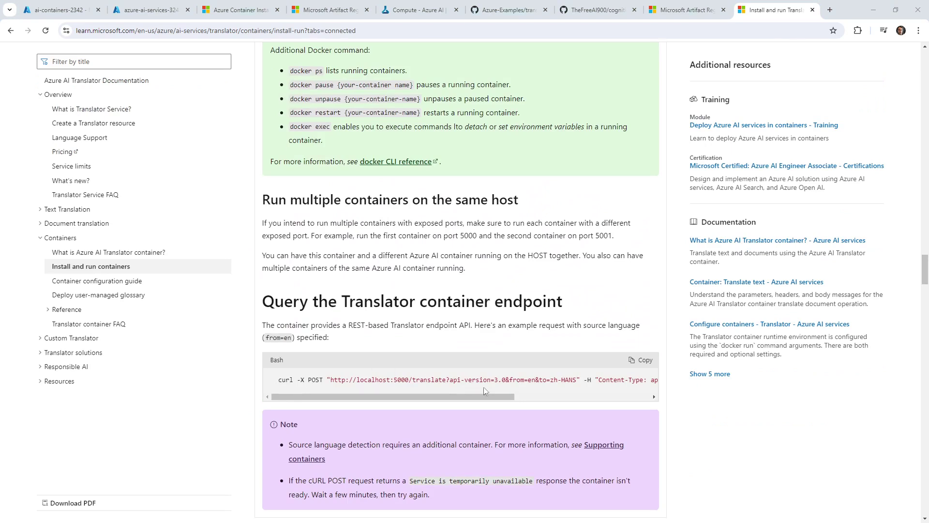
left_click_drag(483, 387, 325, 381)
scroll(382, 338, "up", 4)
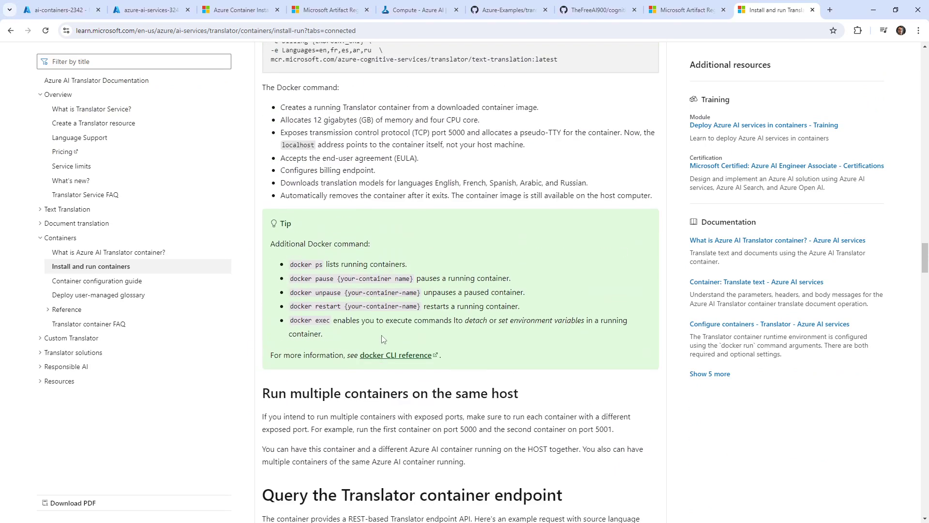
scroll(382, 339, "up", 4)
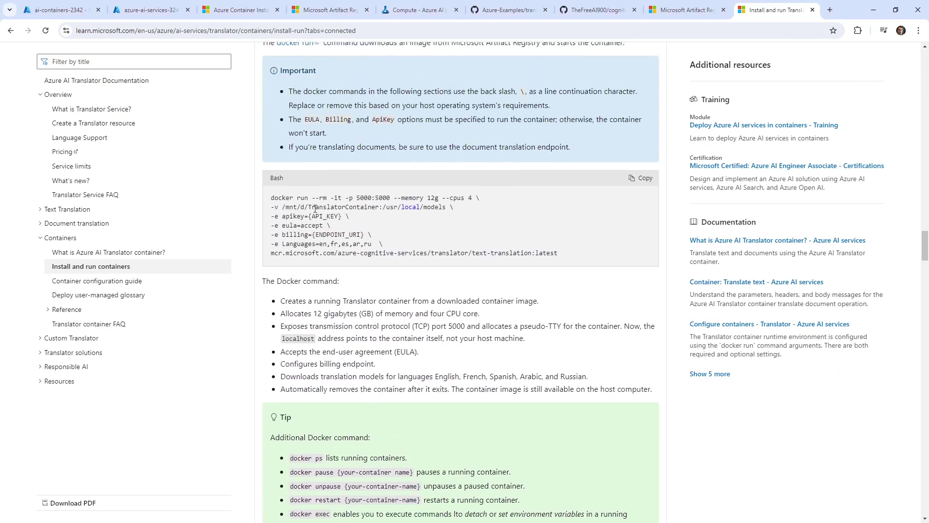
left_click_drag(304, 208, 465, 209)
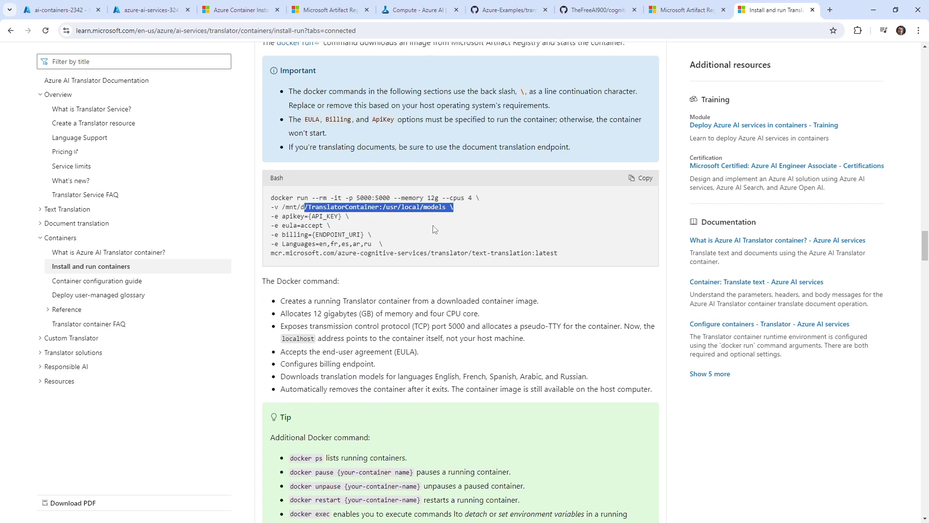
- Examine the article's sections on validating a running container and querying the Translator container endpoint with curl
left_click(669, 13)
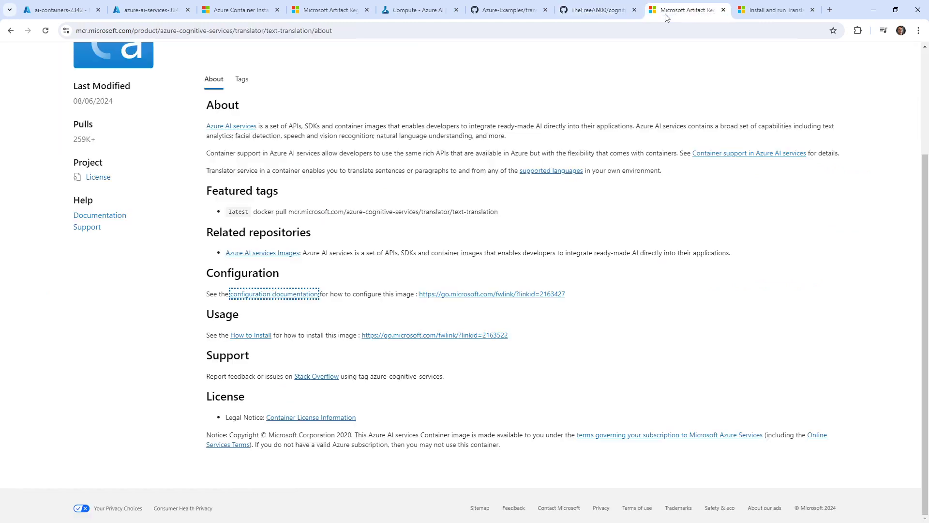
left_click(754, 13)
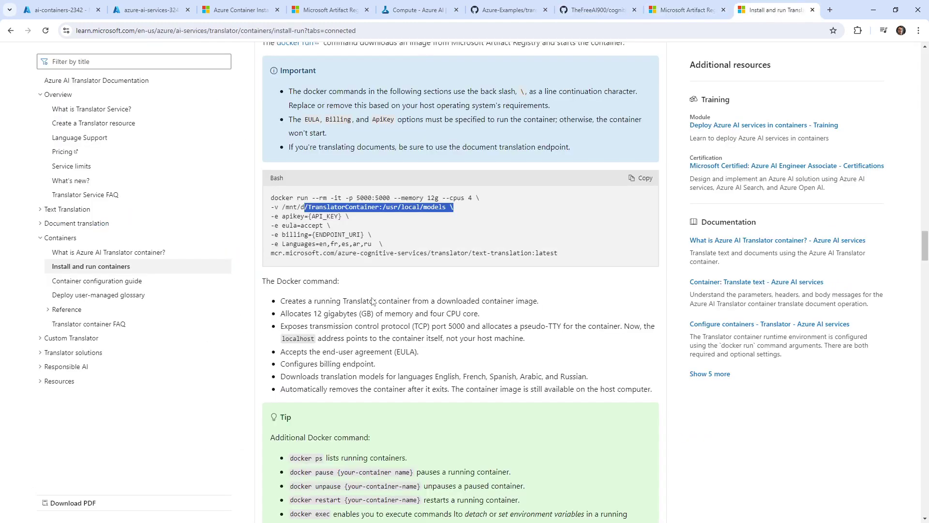
scroll(377, 306, "down", 15)
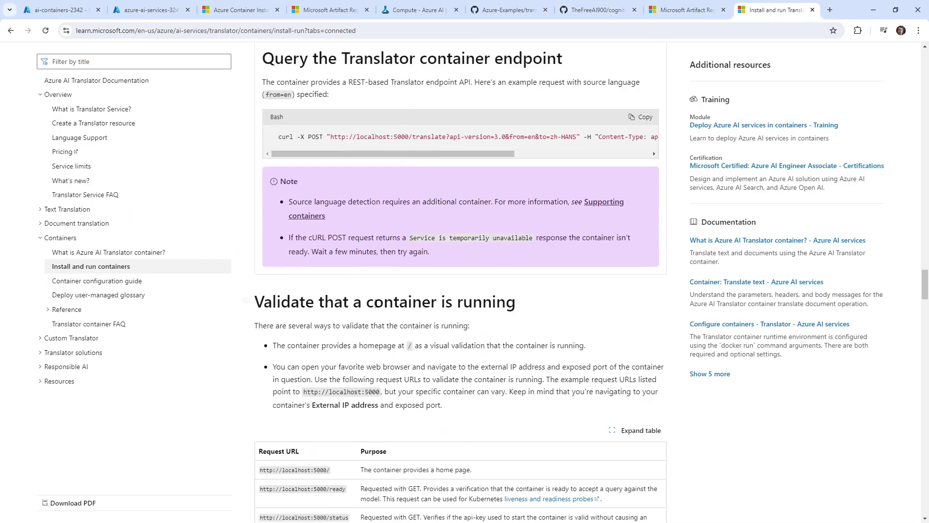
scroll(376, 307, "down", 2)
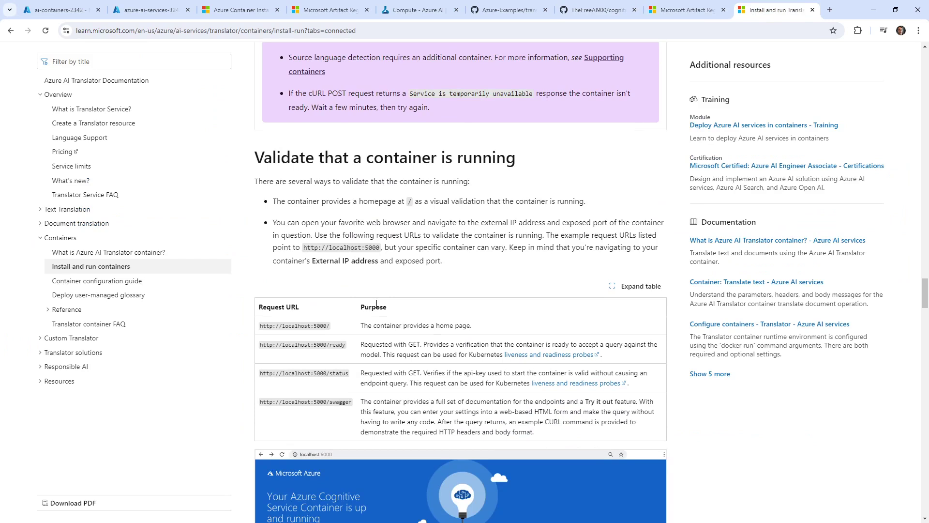
scroll(377, 304, "up", 3)
left_click_drag(383, 135, 500, 141)
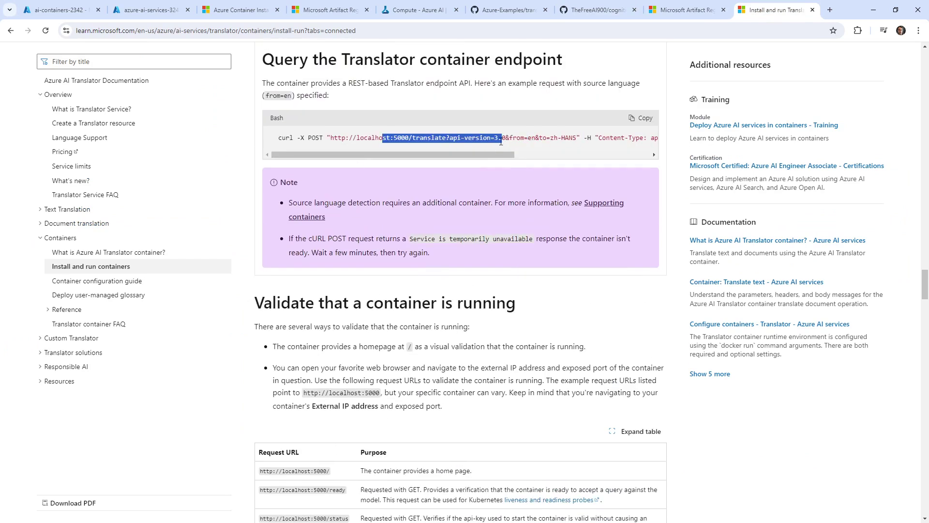
- Open the Container configuration guide and follow the Mounts setting to its mount settings section and disk provider example
left_click(140, 281)
scroll(248, 276, "down", 5)
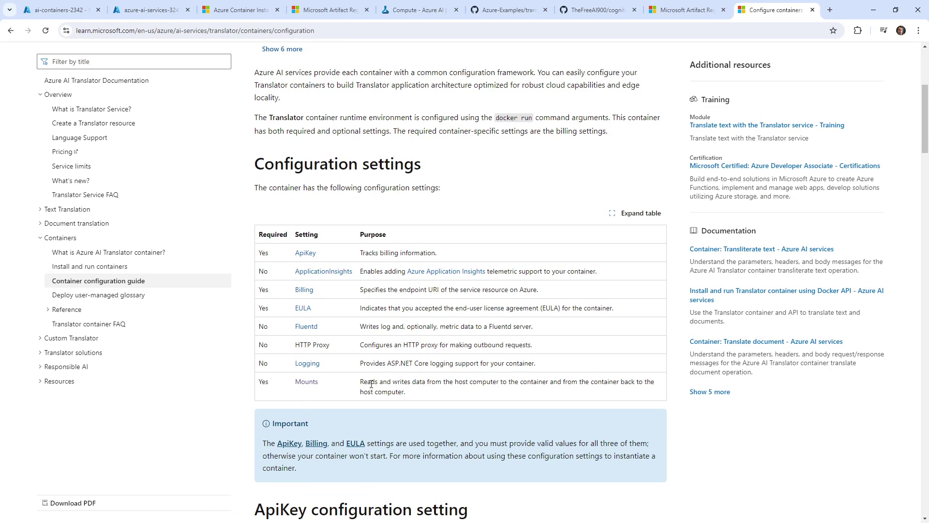
left_click(308, 382)
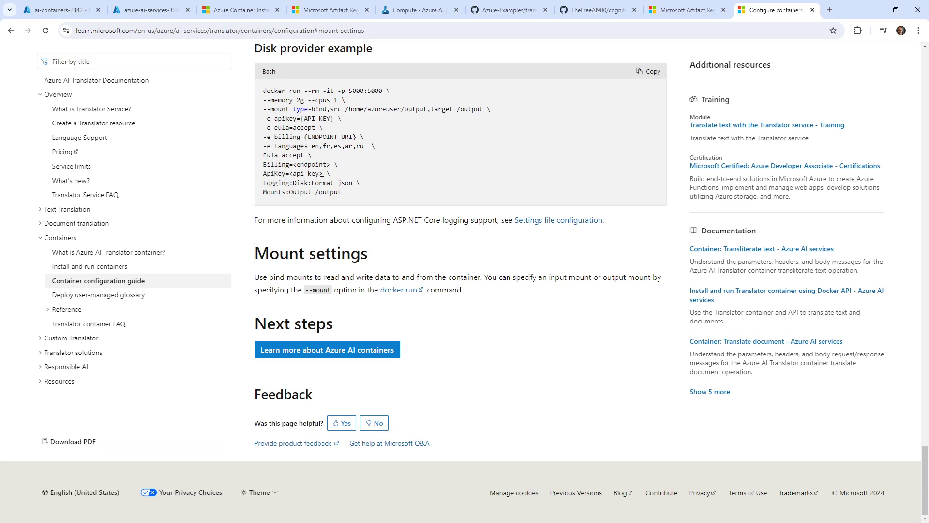
scroll(322, 173, "up", 2)
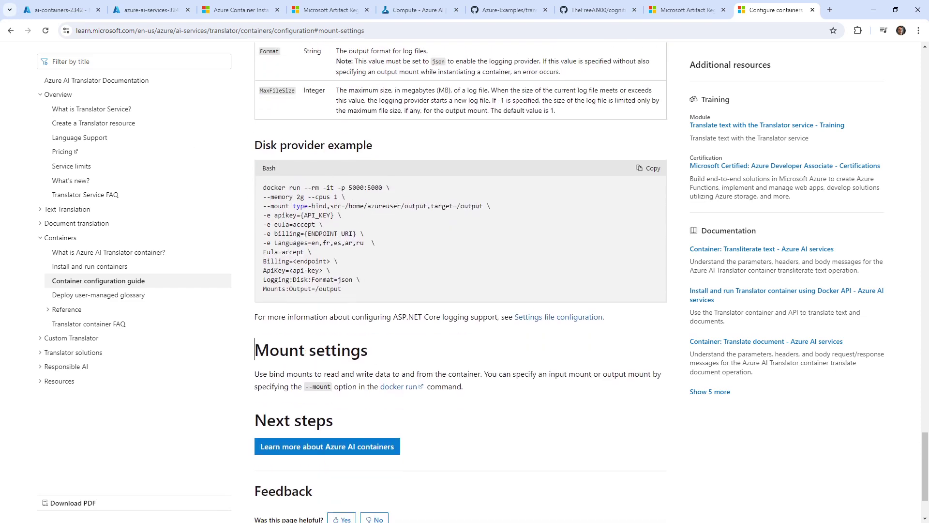
- Search the configuration guide for "mount" and reread the note on the ApiKey, Billing and EULA settings
key("ctrl+f")
type("mount")
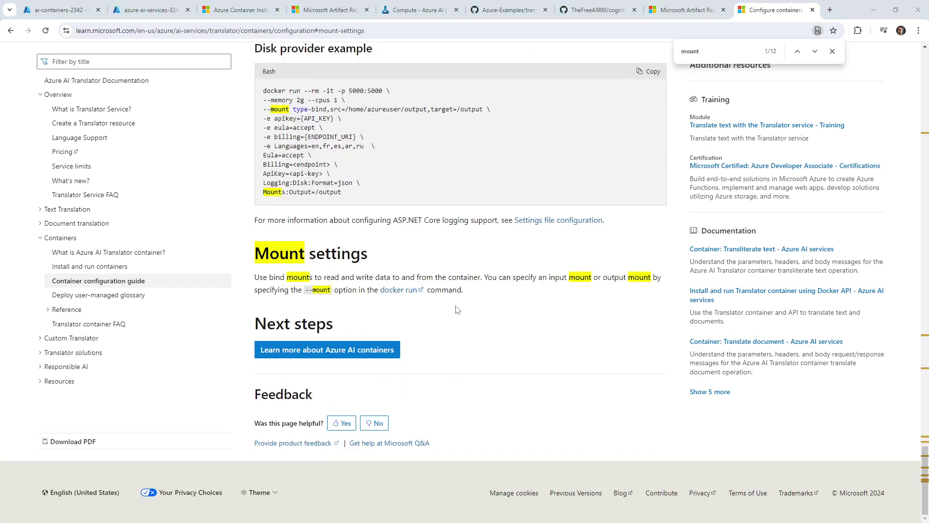
key("Return")
scroll(454, 311, "up", 15)
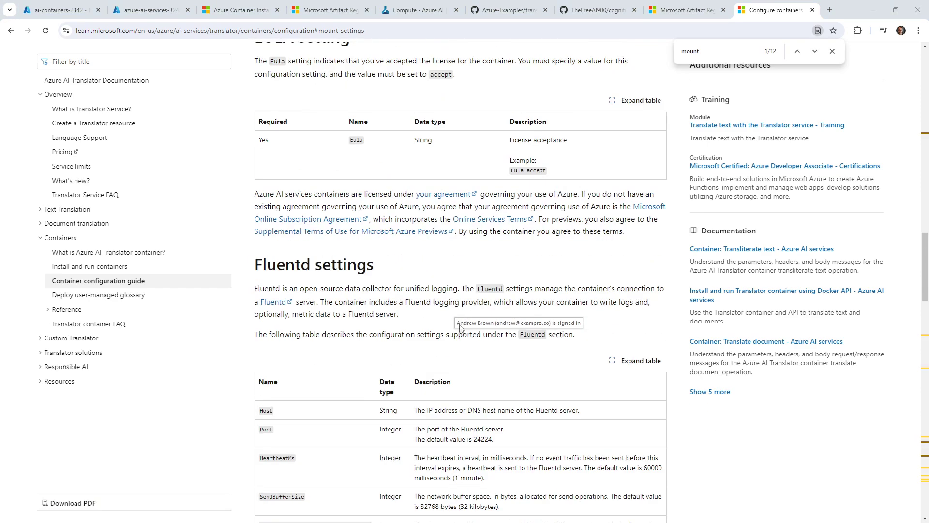
scroll(437, 177, "up", 12)
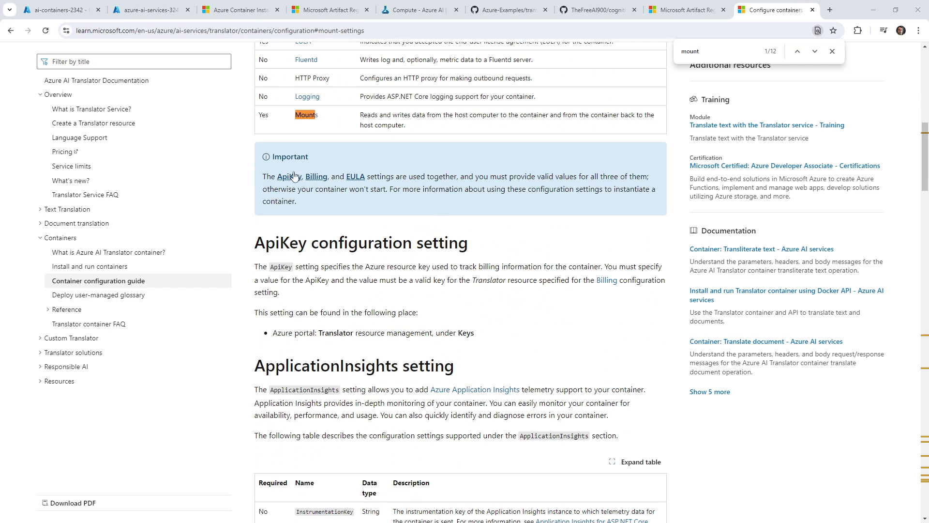
left_click_drag(267, 177, 387, 176)
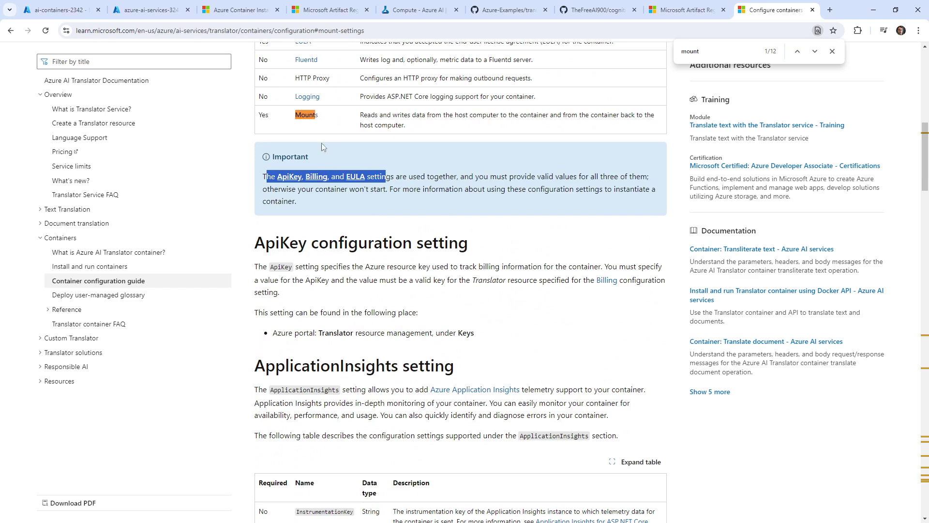
- Return to the Azure portal, review the Killing event of ai-containers-2342 and expand the Monitoring and Automation sections
left_click(70, 11)
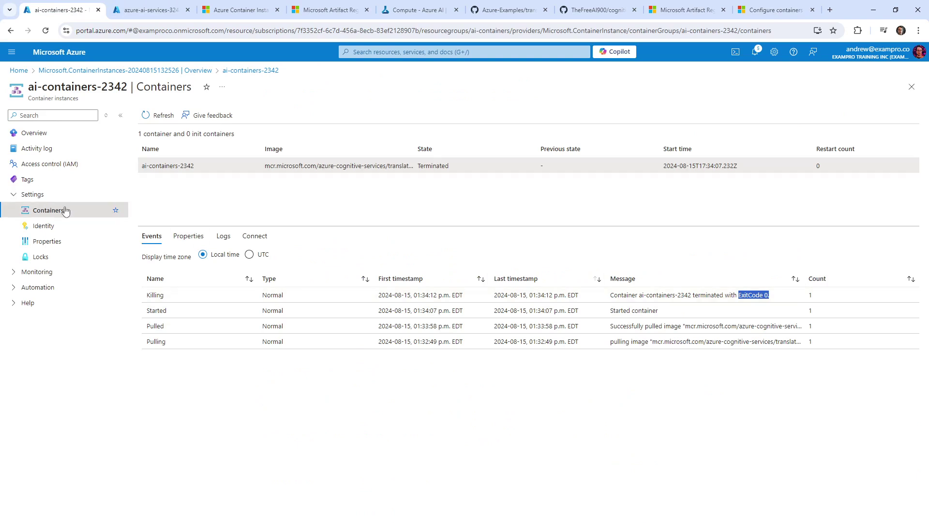
left_click(161, 295)
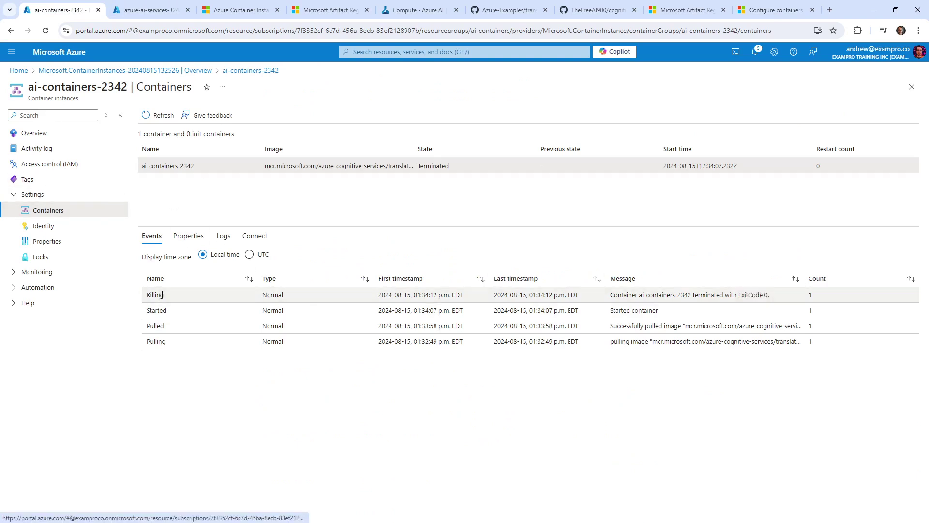
left_click_drag(677, 294, 770, 295)
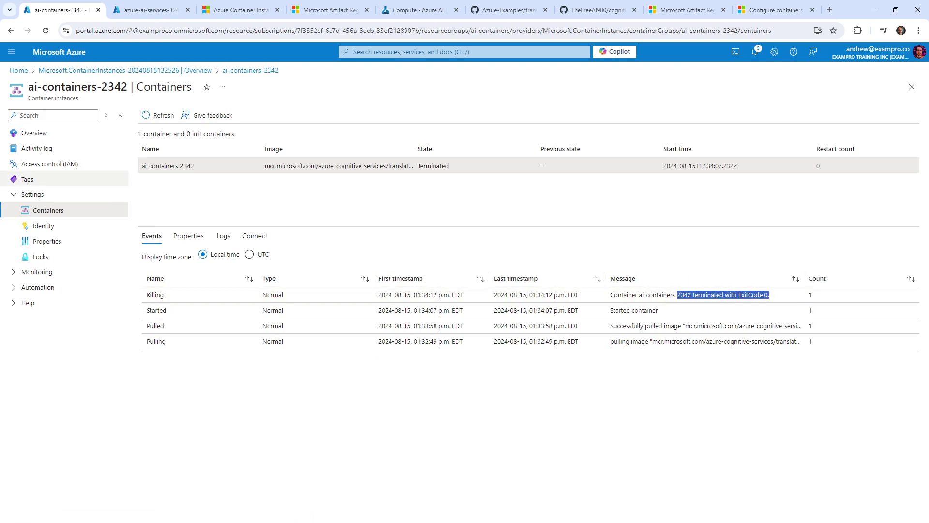
left_click(54, 273)
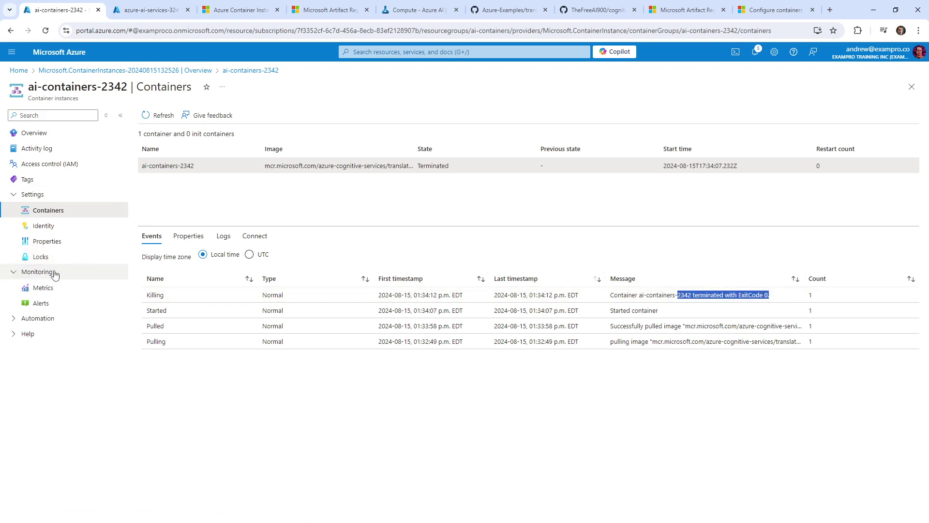
left_click(52, 319)
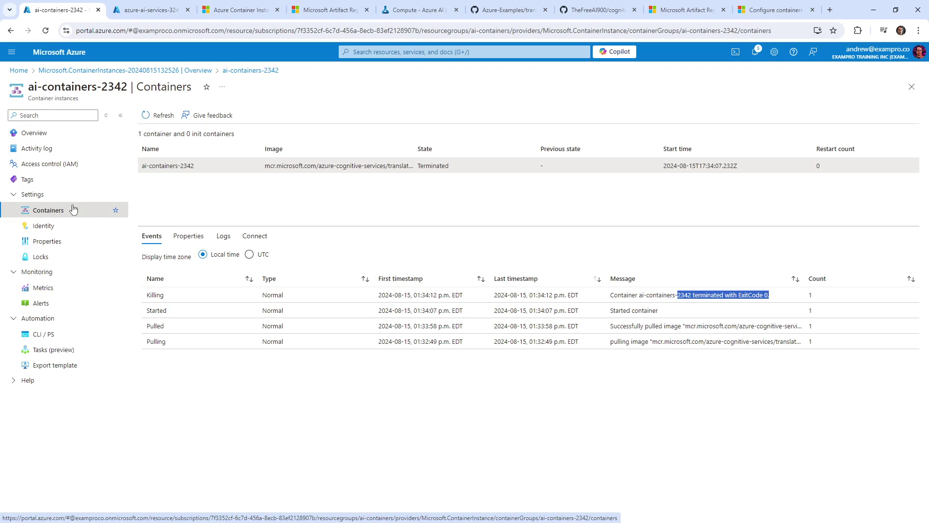
- Start the ai-containers-2342 container instance again from its overview
left_click(53, 132)
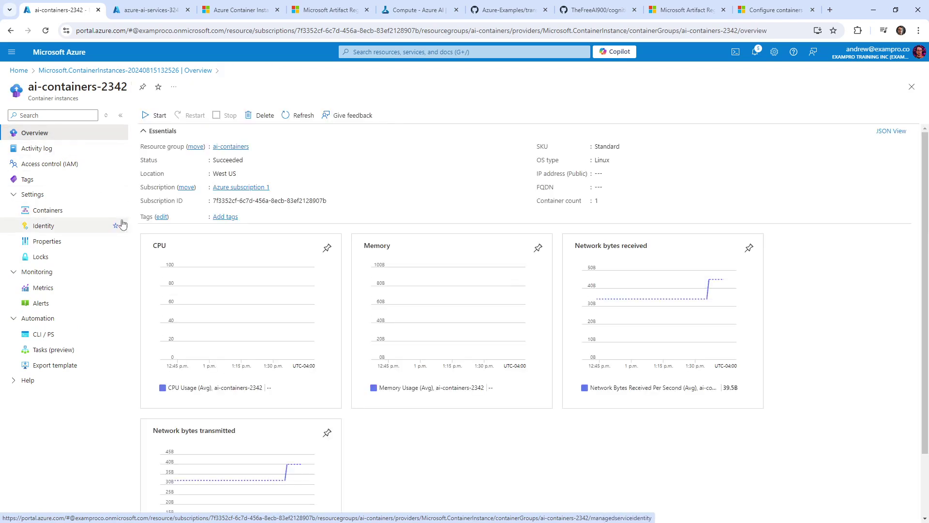
left_click(151, 116)
left_click(157, 168)
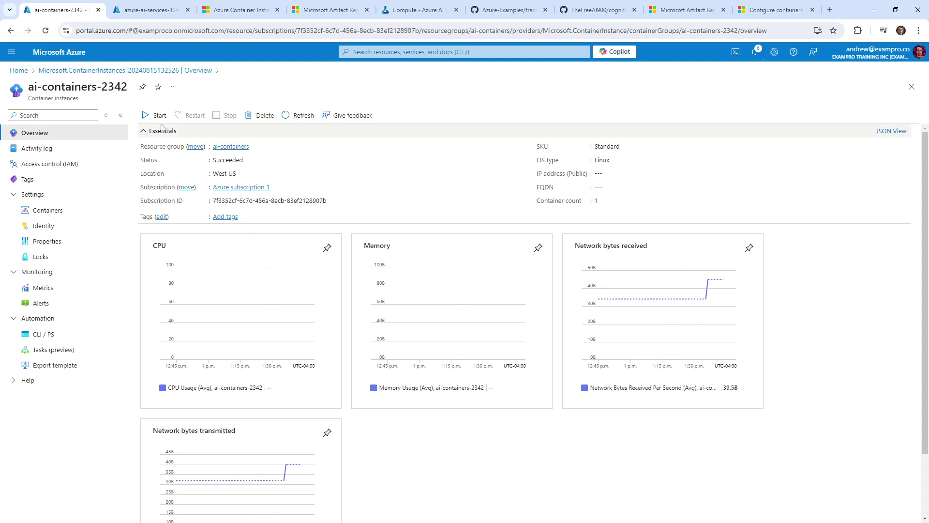
- Check the state and events of the ai-containers-2342 container, review the instance overview and refresh the container status
left_click(98, 216)
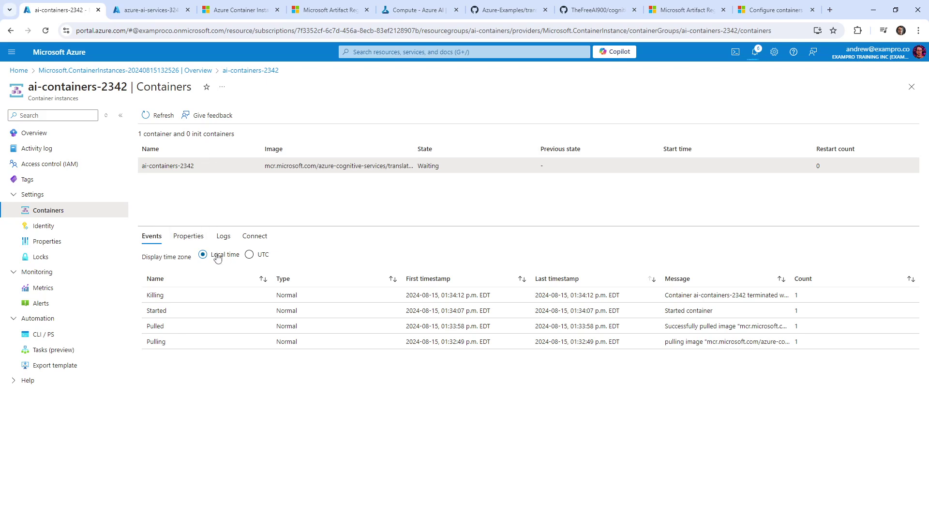
left_click(189, 238)
left_click(154, 237)
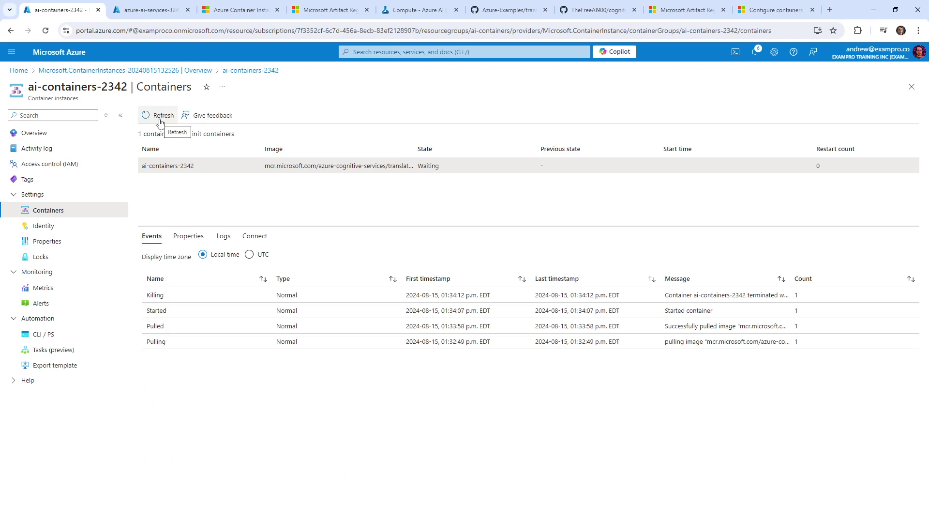
left_click(30, 132)
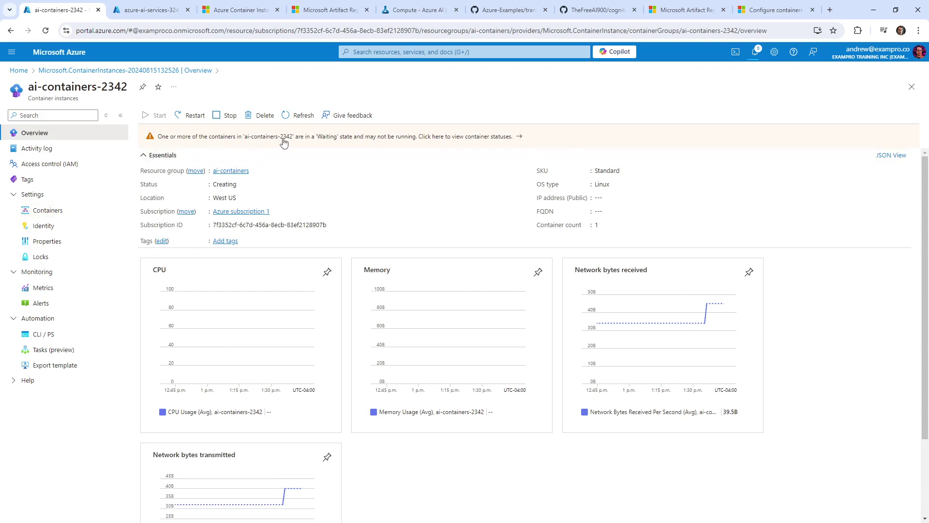
left_click(441, 140)
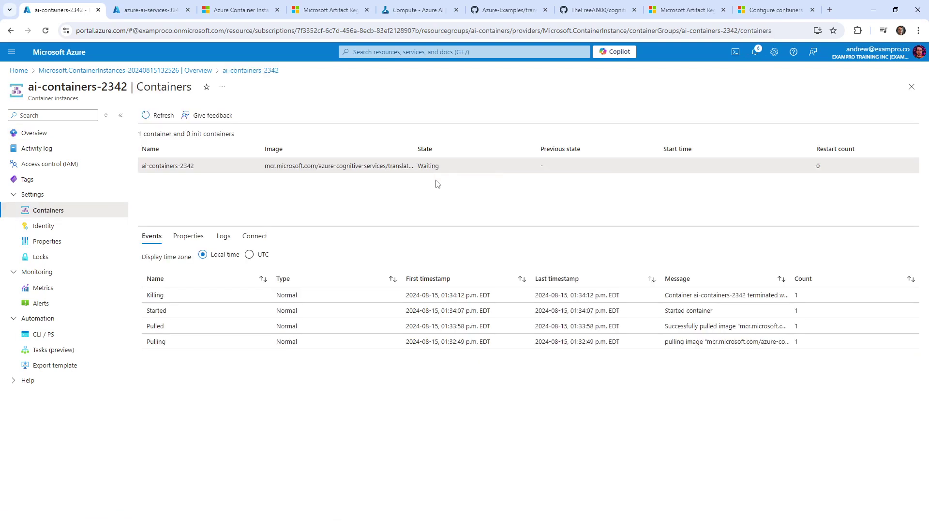
left_click(154, 115)
- Copy the container's Waiting state and search Google for "aci Waiting sate" in a new browser tab
left_click_drag(440, 165, 419, 165)
key("ctrl+c")
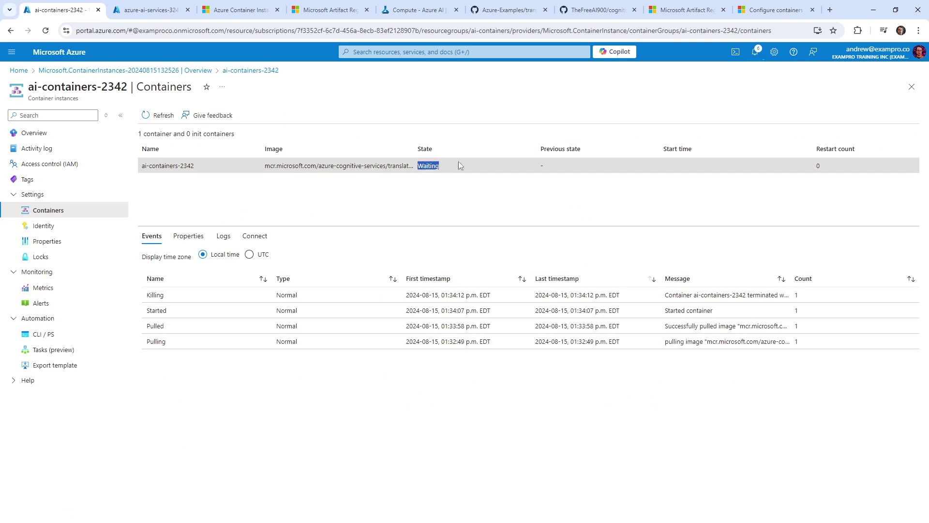
left_click(833, 10)
type("aci")
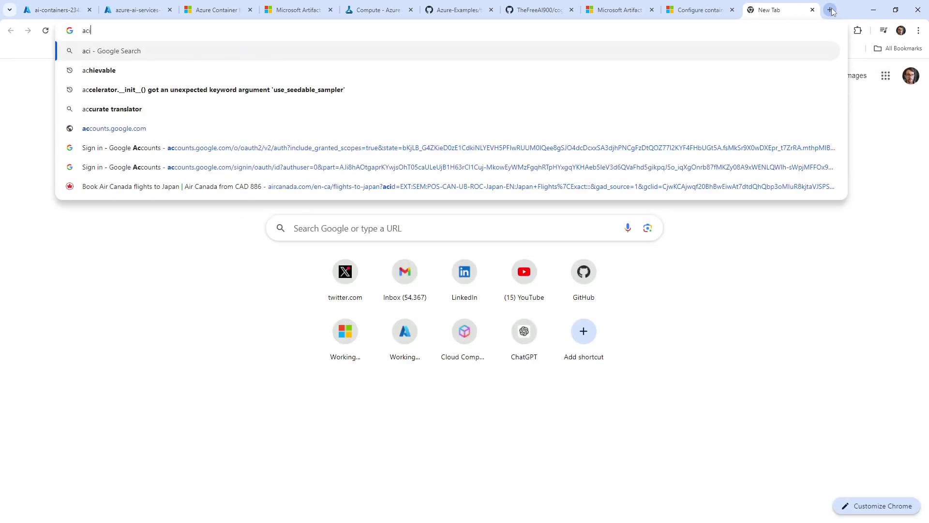
key("ctrl+v")
type("sate")
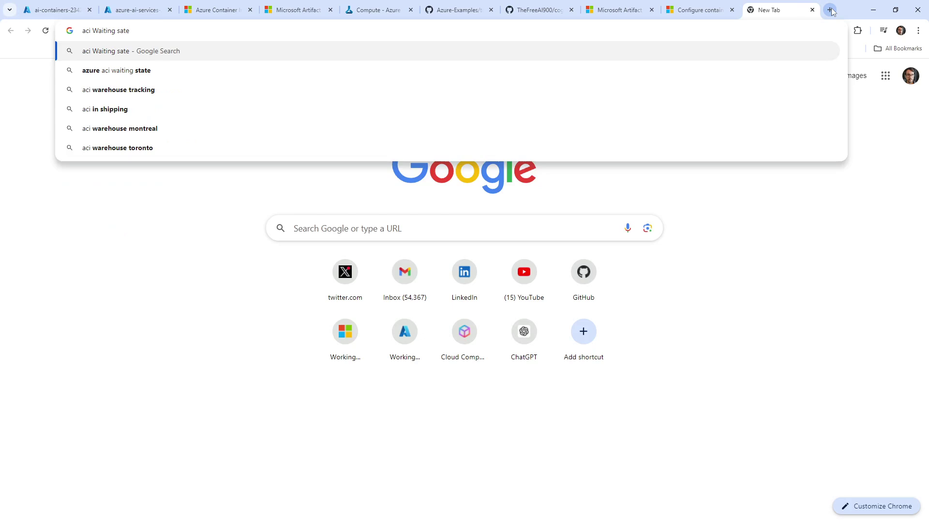
key("Return")
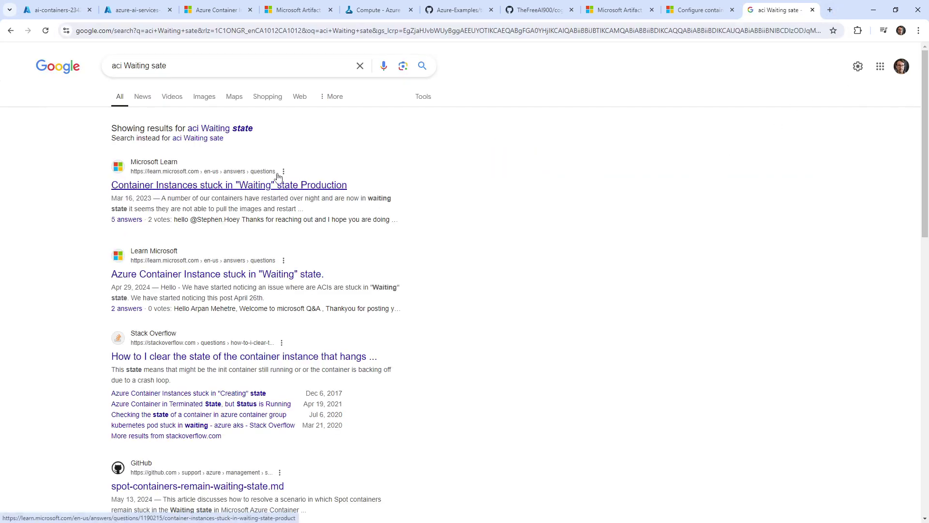
- Read the Microsoft Q&A thread on container instances stuck in the Waiting state, including its first answer, and close it
left_click(300, 190)
scroll(246, 221, "down", 6)
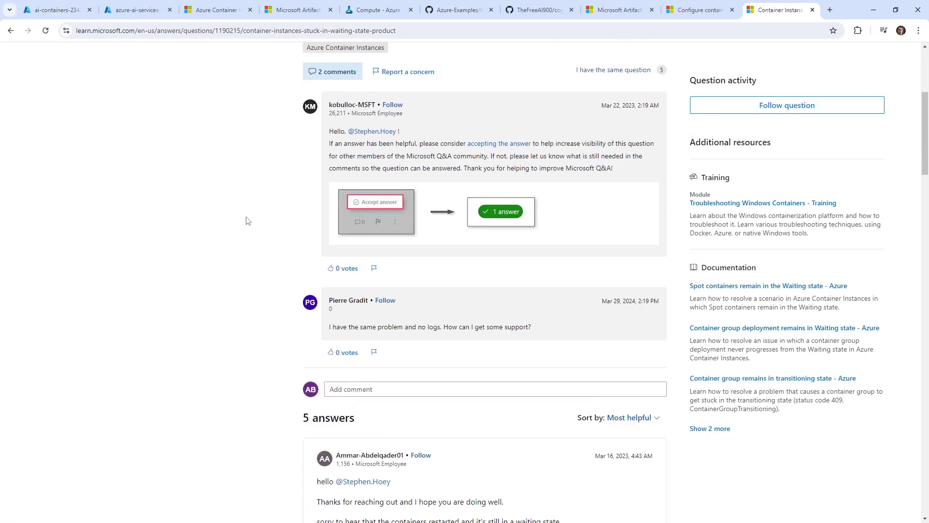
scroll(246, 220, "down", 3)
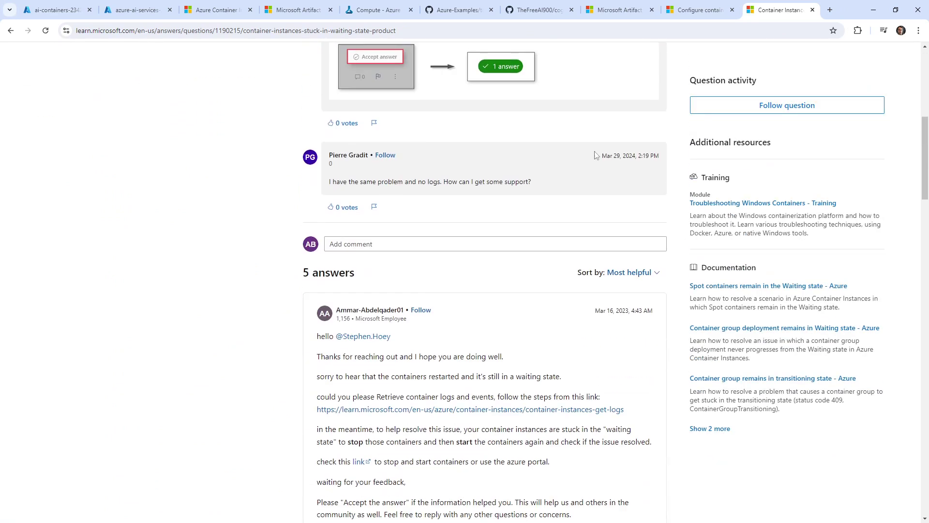
left_click(812, 10)
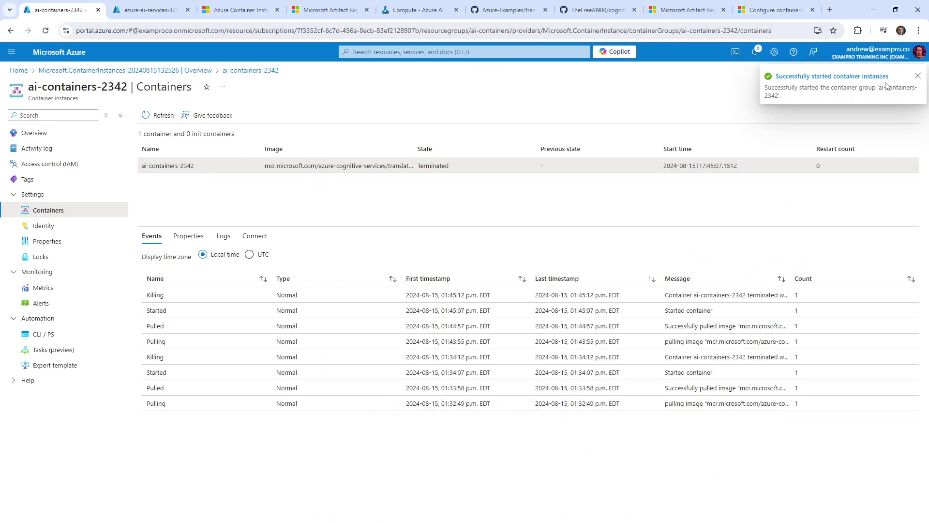
- Dismiss the start notification and read the container's logs, marking the parameter named in the error line
left_click(918, 76)
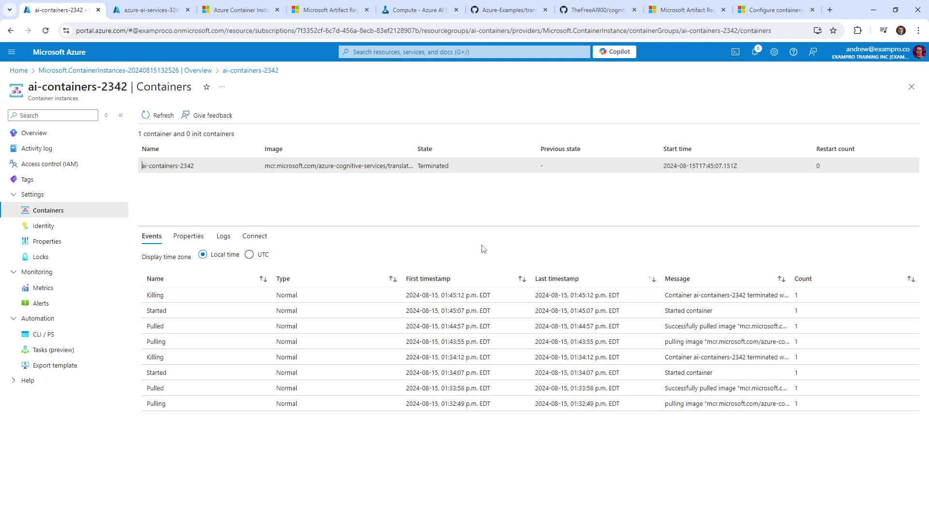
left_click(223, 236)
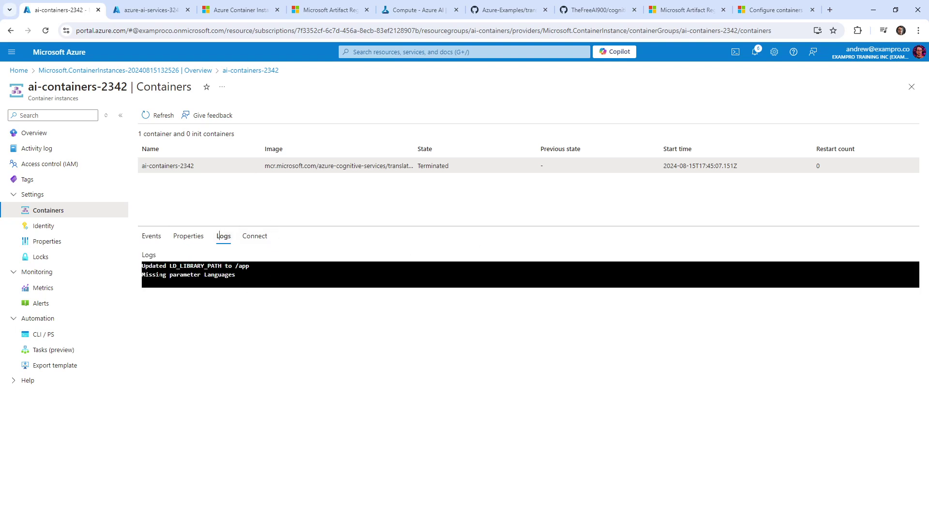
left_click_drag(160, 274, 241, 277)
left_click(222, 297)
double_click(227, 275)
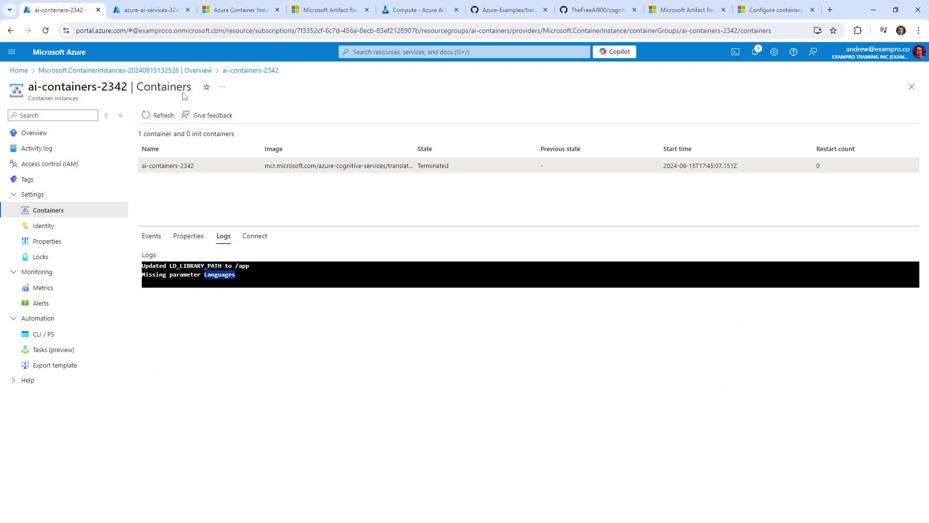
- Return to the Translator container configuration guide and check its configuration settings table for a languages parameter
left_click(586, 14)
left_click(508, 10)
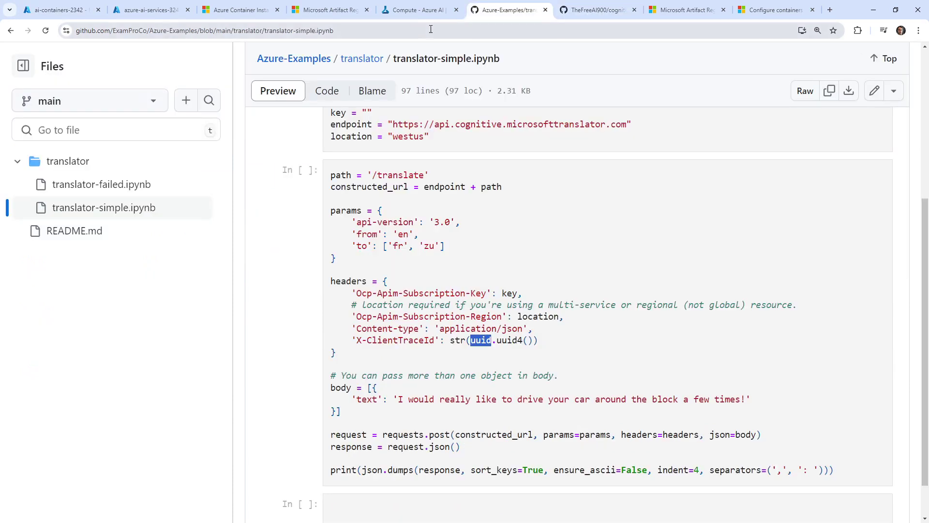
left_click(416, 11)
left_click(659, 16)
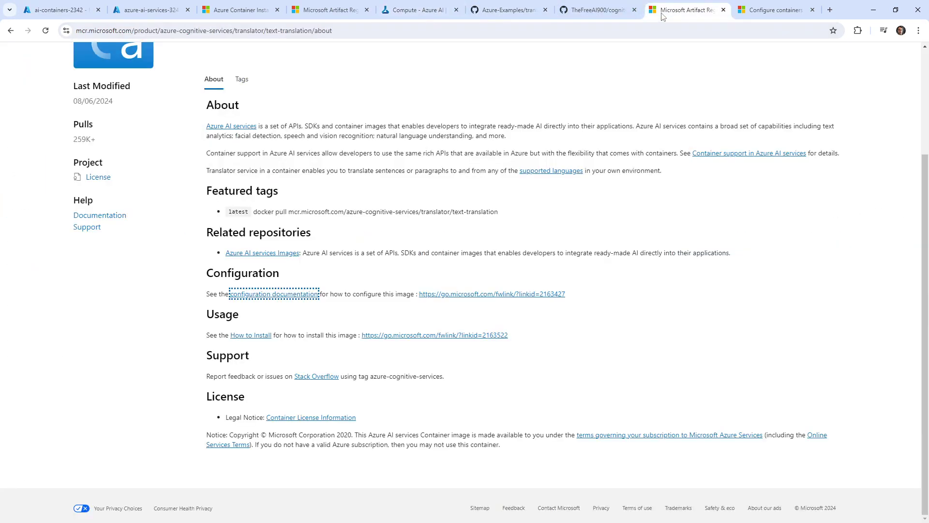
left_click(753, 13)
scroll(379, 251, "up", 4)
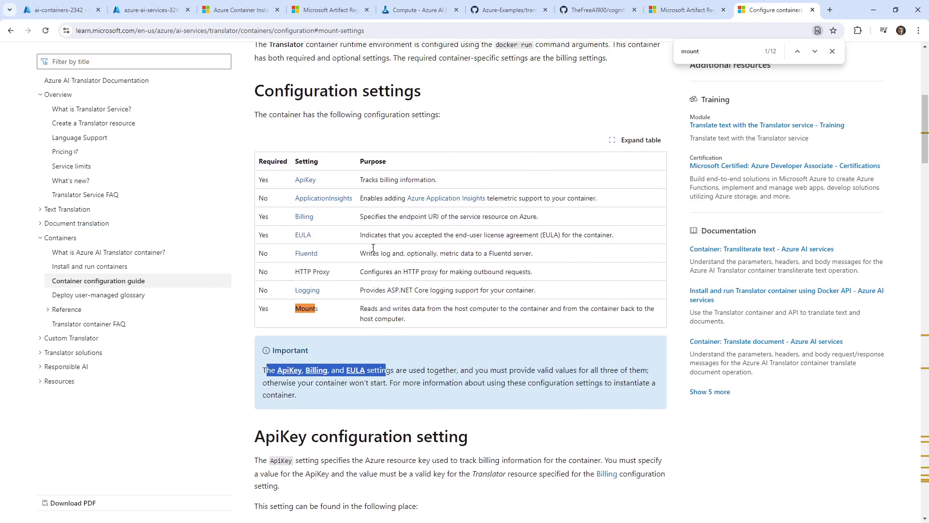
scroll(310, 288, "up", 2)
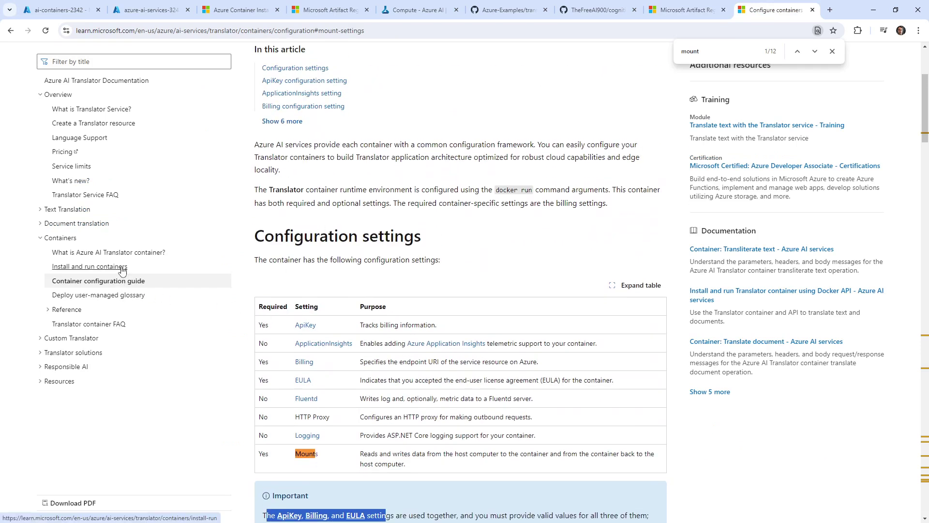
scroll(295, 328, "up", 4)
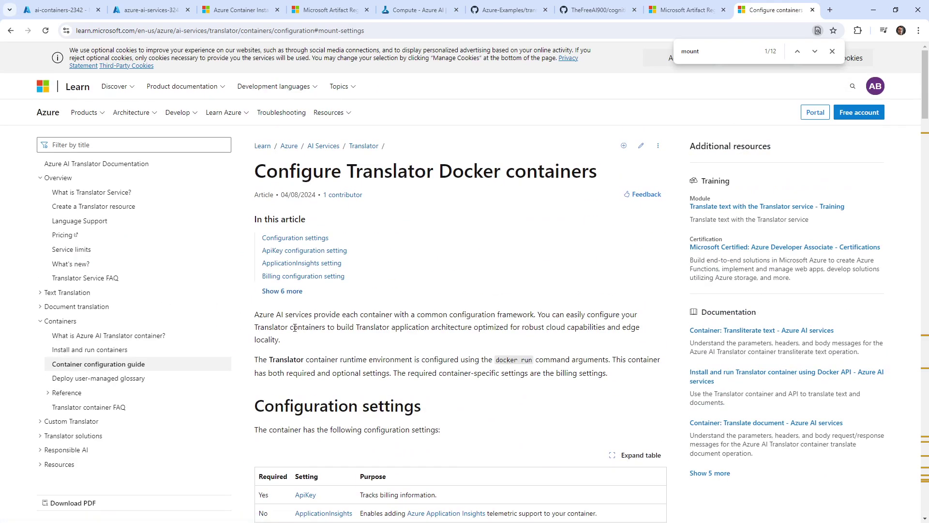
- Open the Install and run containers article and examine its prerequisites, recommended text translation resources, required input and billing options
left_click(101, 350)
scroll(391, 313, "down", 5)
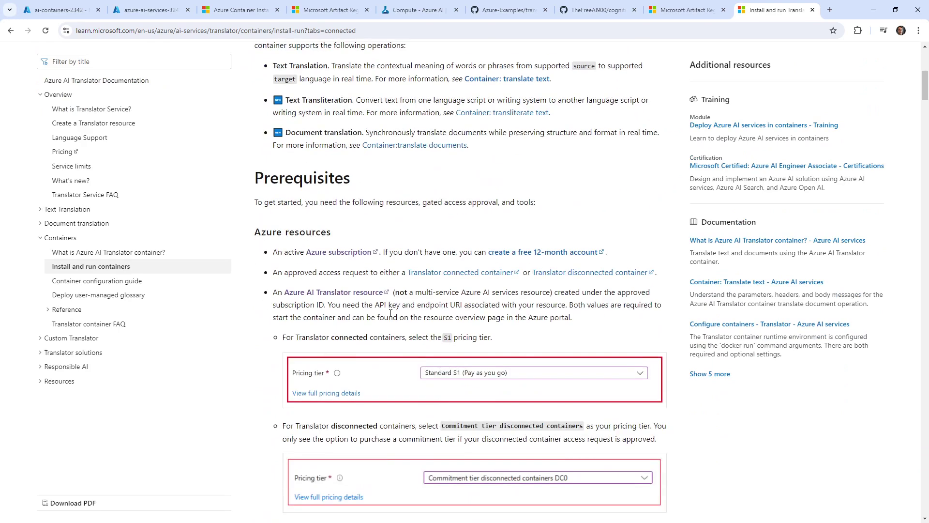
scroll(391, 313, "down", 15)
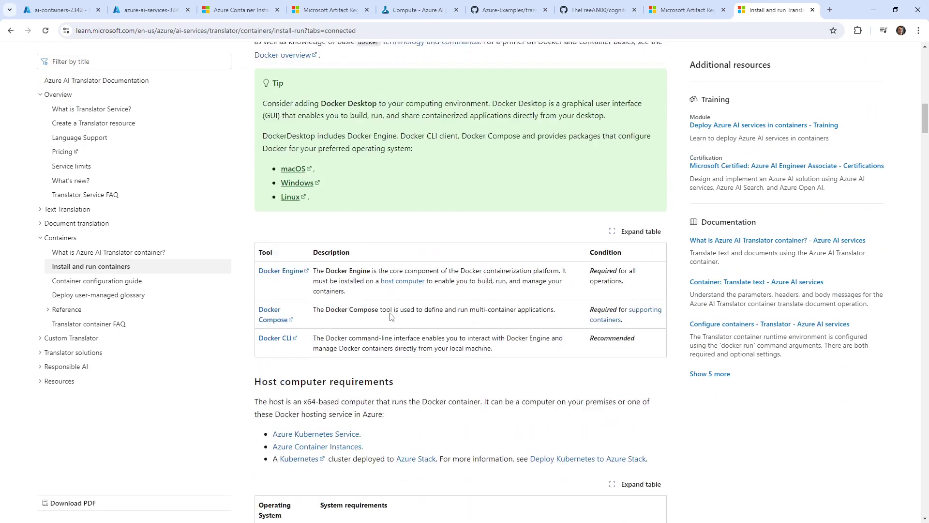
scroll(392, 316, "down", 10)
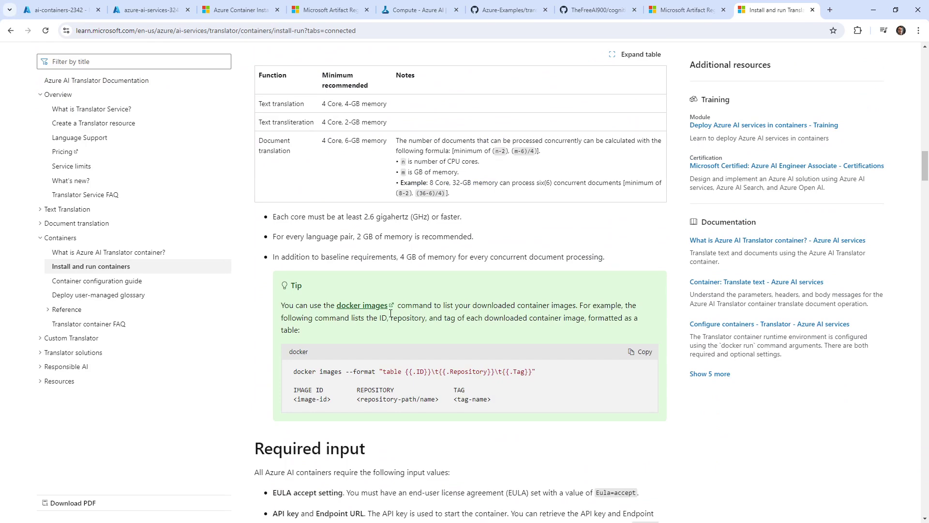
scroll(390, 313, "up", 2)
left_click_drag(390, 200, 288, 202)
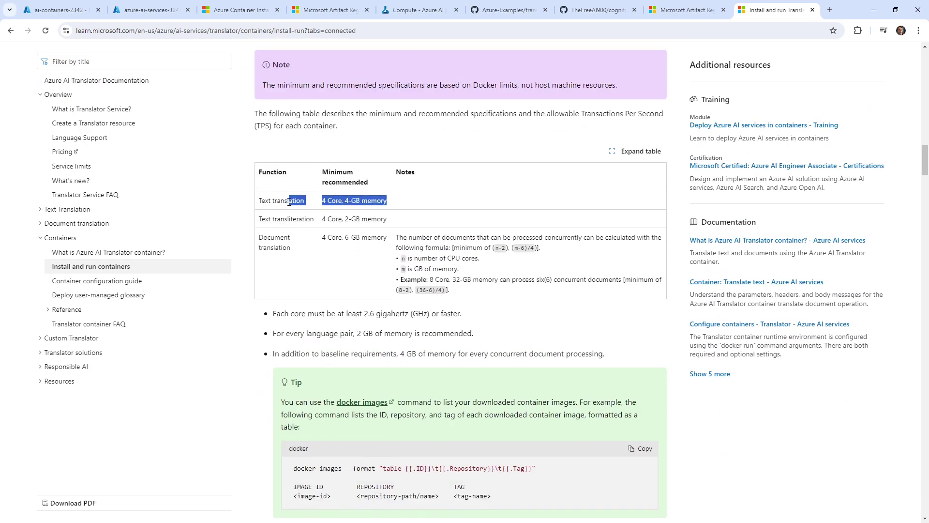
scroll(459, 296, "down", 12)
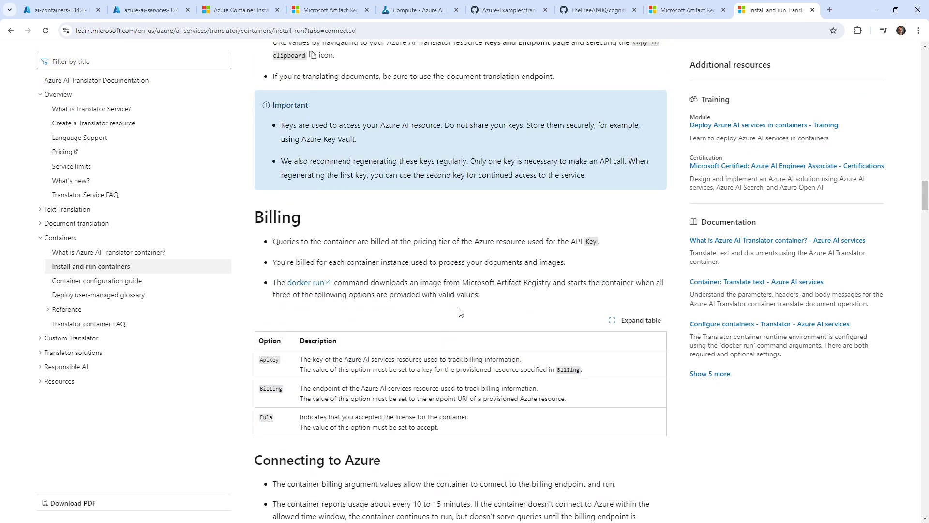
scroll(459, 312, "down", 9)
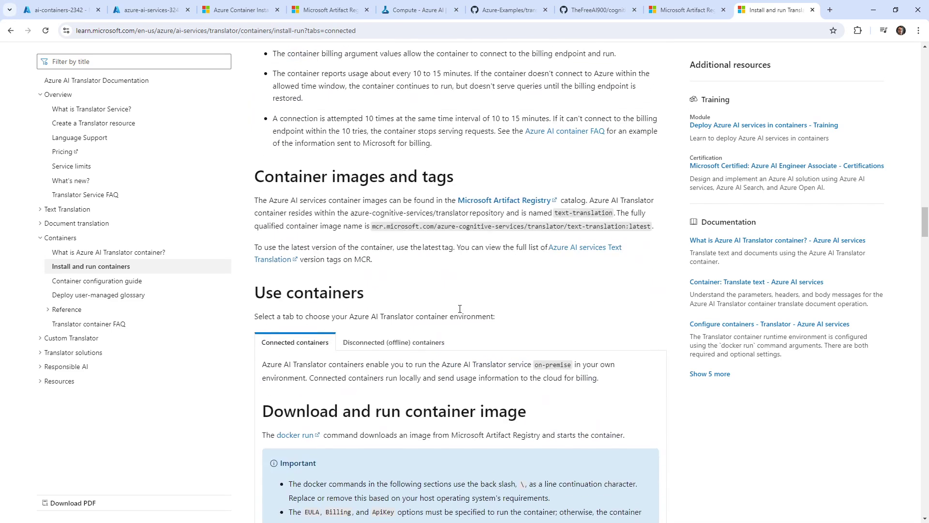
- Find the docker run example for connected containers and mark its Languages environment variable
scroll(459, 308, "down", 8)
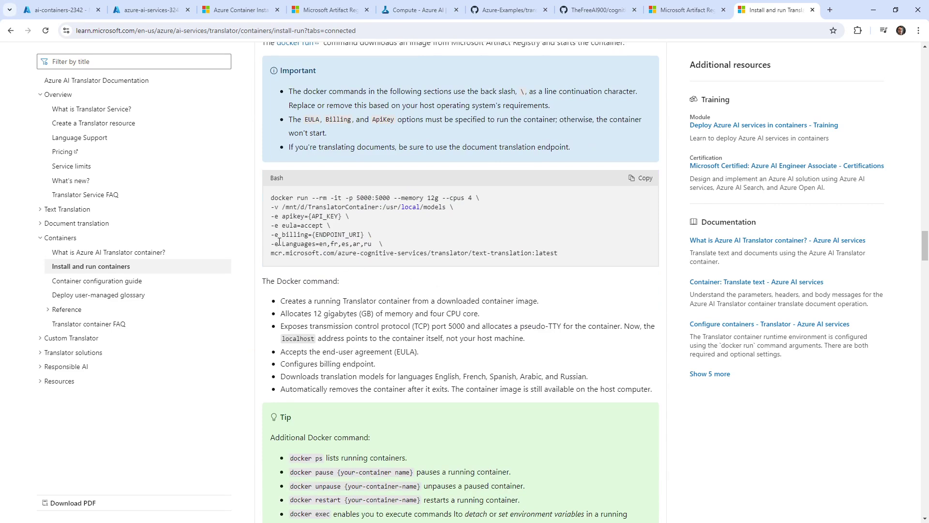
left_click_drag(270, 244, 383, 244)
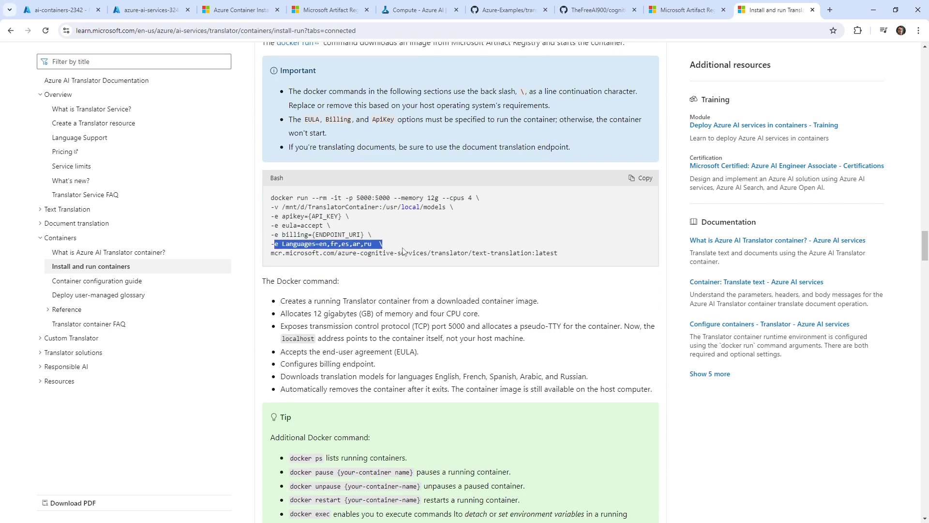
left_click(405, 251)
double_click(306, 244)
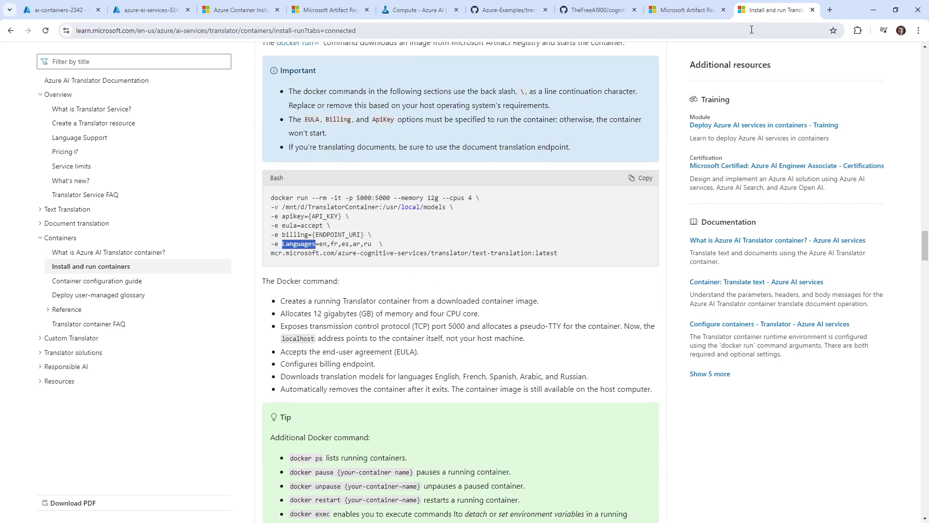
- Move the Install and run article's browser tab beside the Azure portal tabs and return to the ai-containers-2342 page
left_click_drag(735, 18, 236, 18)
left_click(148, 10)
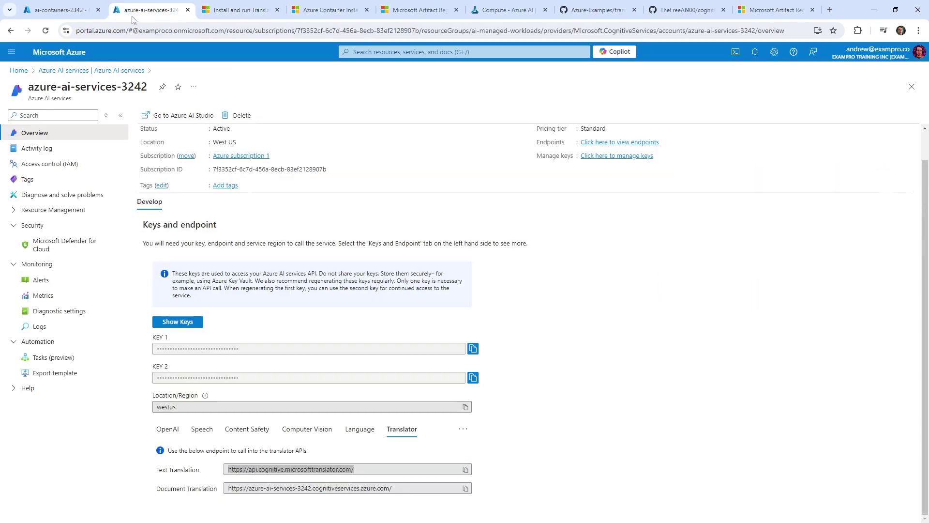
left_click(57, 11)
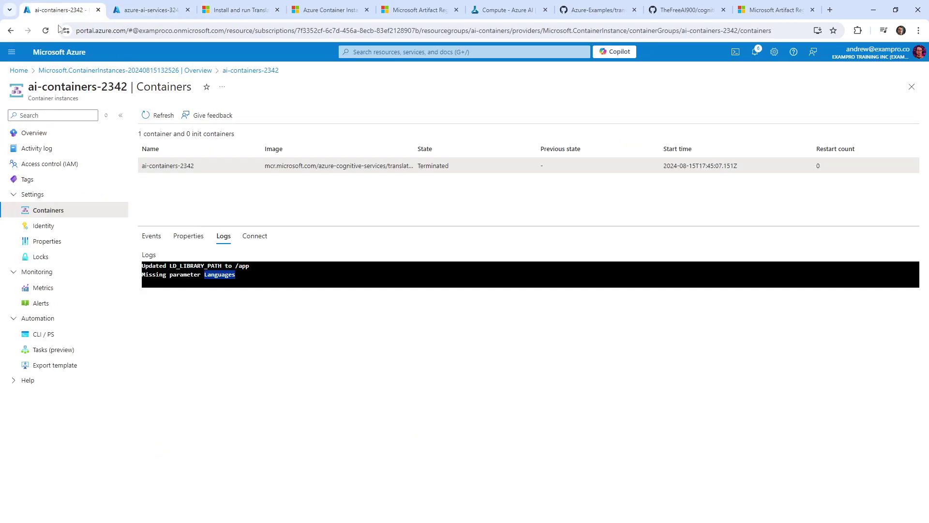
- Look through the overview, Properties and Identity pages of ai-containers-2342 for a place to edit its settings
left_click(63, 133)
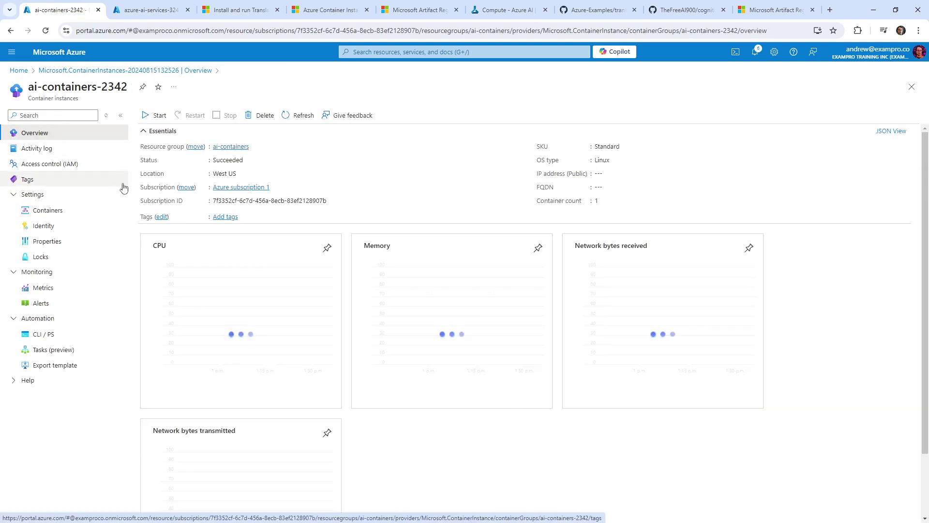
left_click(78, 247)
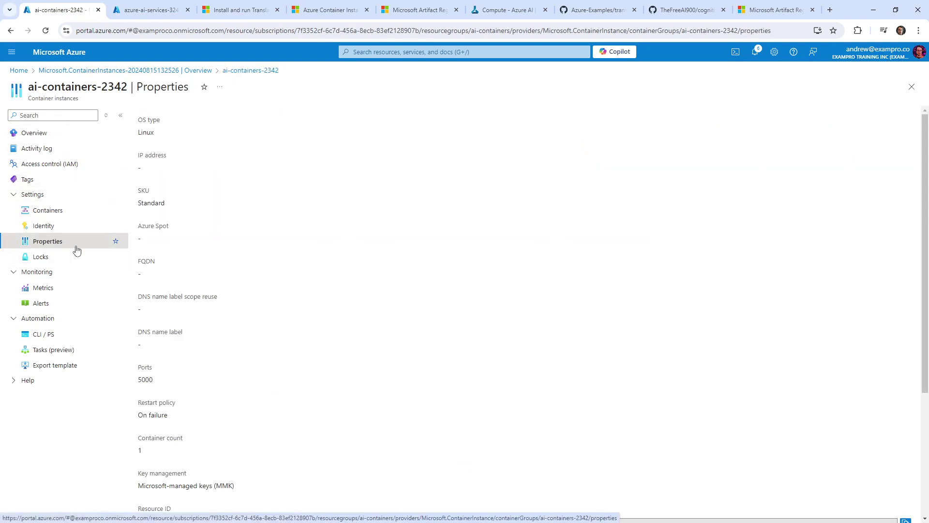
scroll(265, 300, "down", 4)
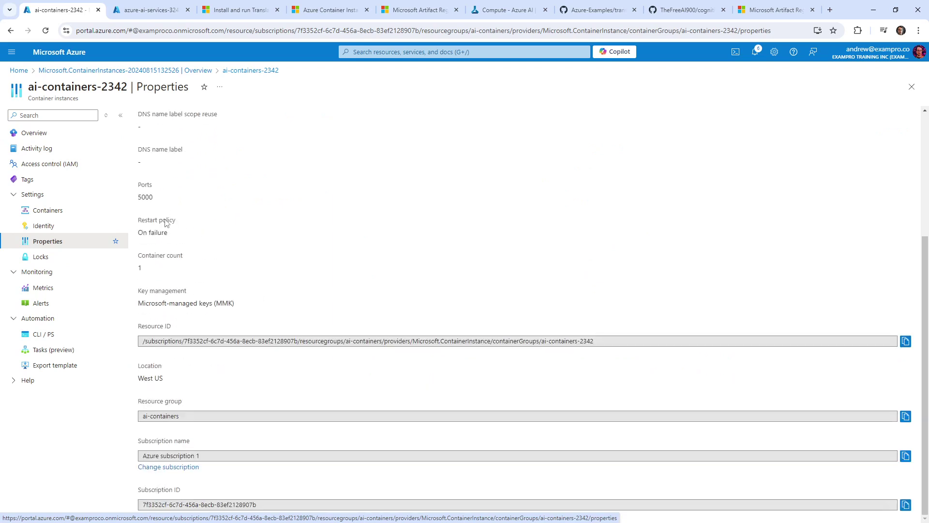
scroll(166, 228, "up", 4)
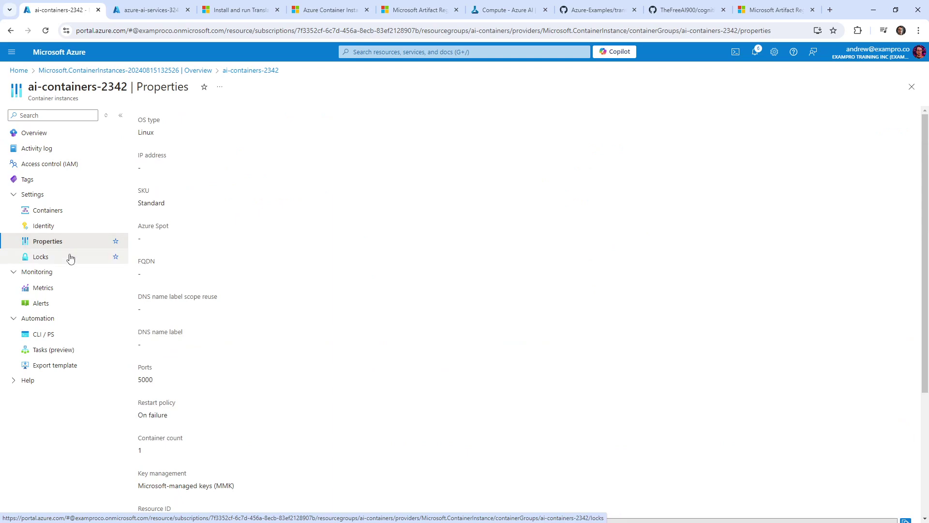
left_click(76, 226)
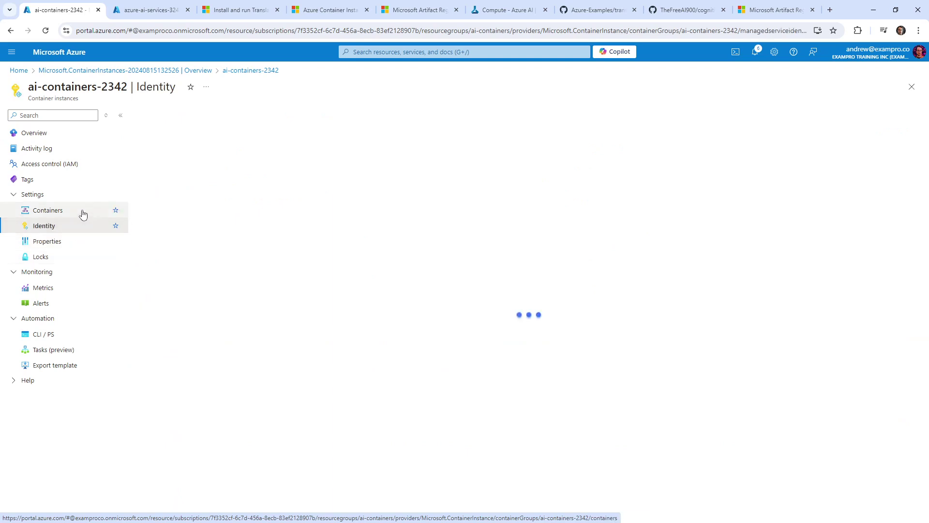
- Check the Containers and overview pages of ai-containers-2342 for a way to edit the container instance
left_click(82, 210)
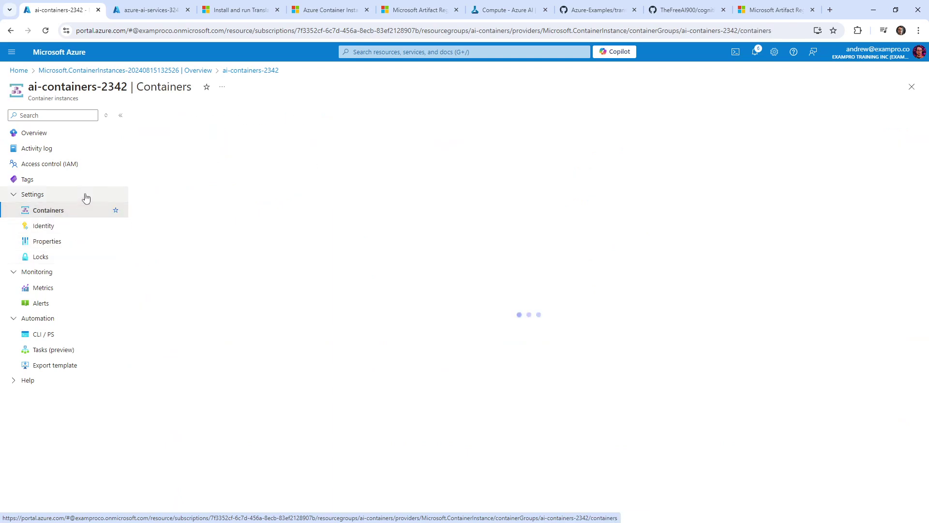
left_click(84, 138)
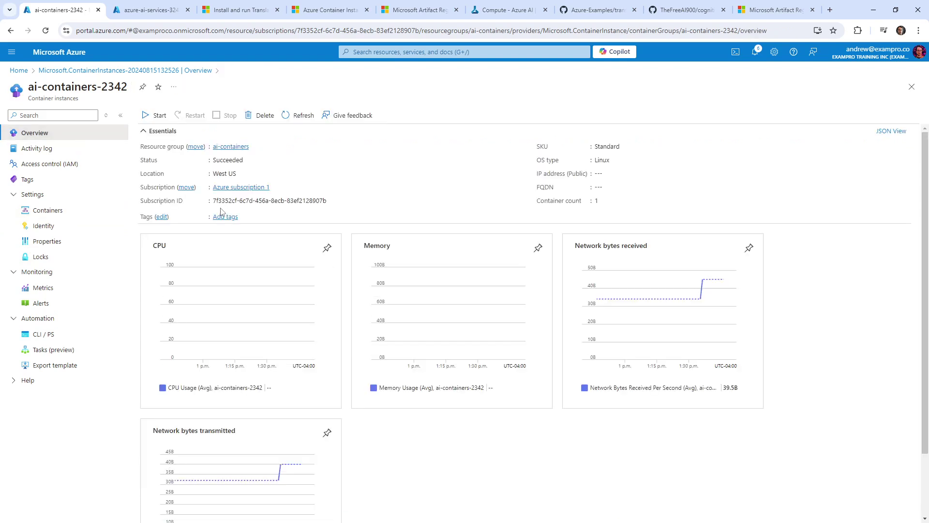
scroll(455, 208, "down", 1)
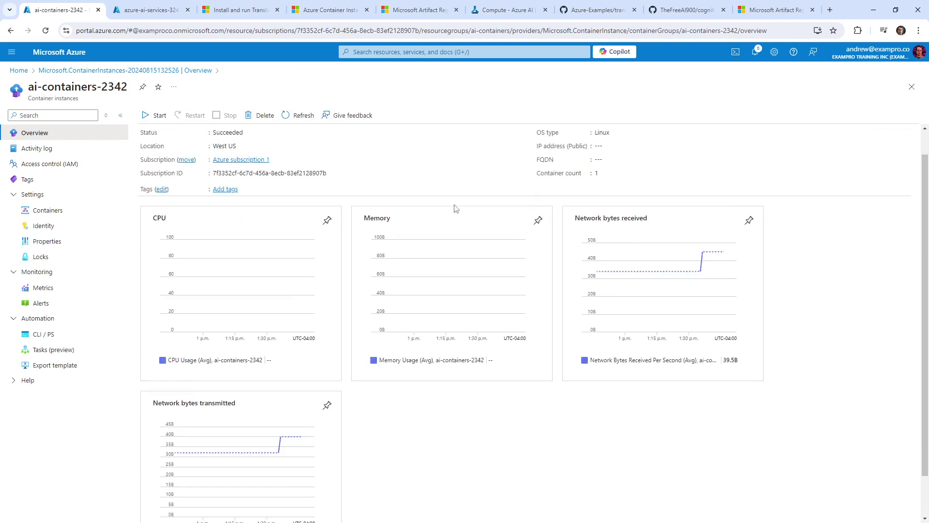
scroll(455, 208, "down", 1)
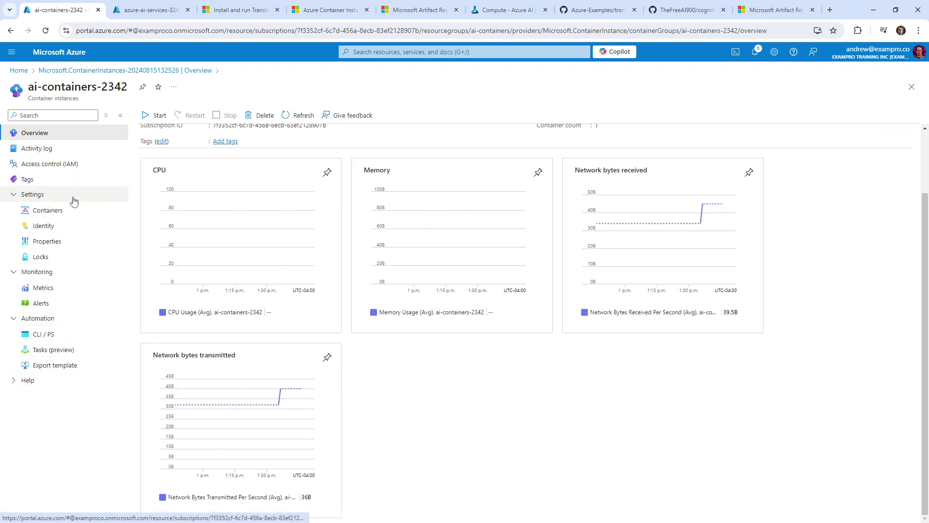
scroll(227, 238, "up", 1)
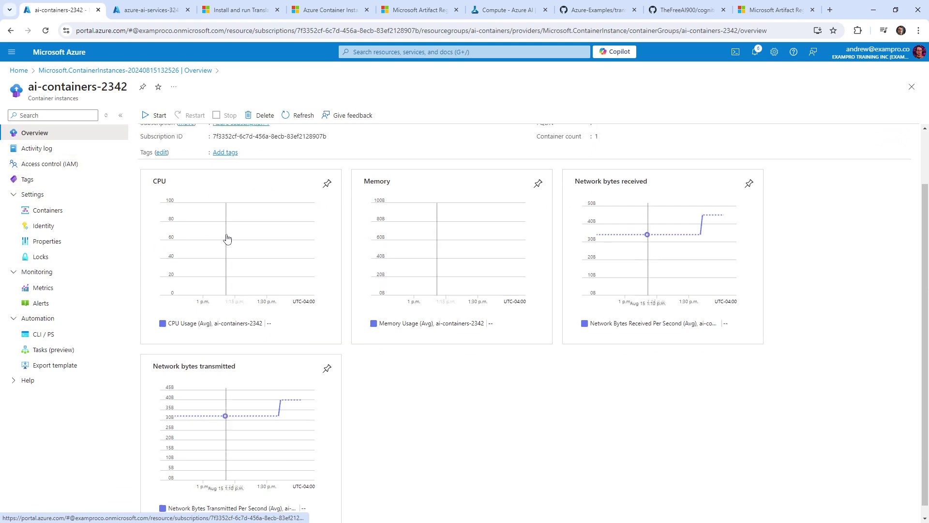
scroll(227, 238, "up", 2)
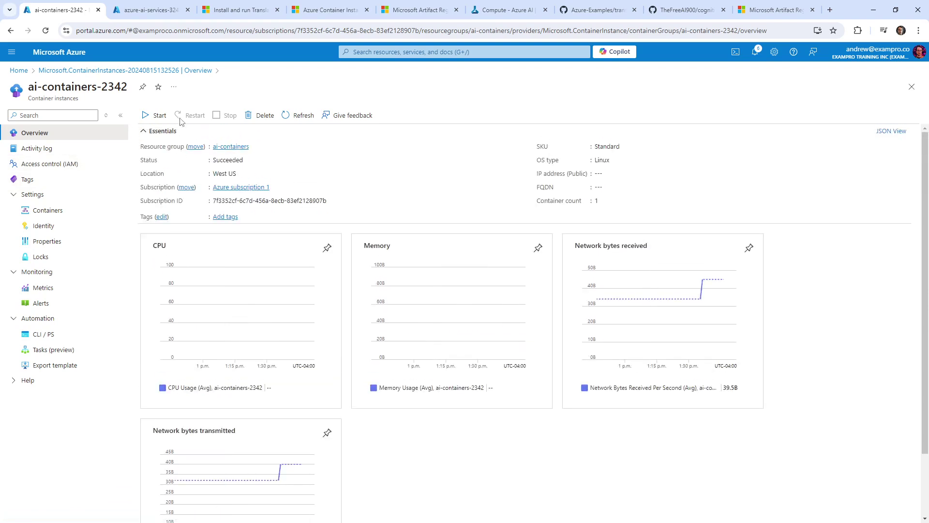
- Search the portal for "aci", open the Container instances service and view the overview of ai-containers-2342
left_click(134, 72)
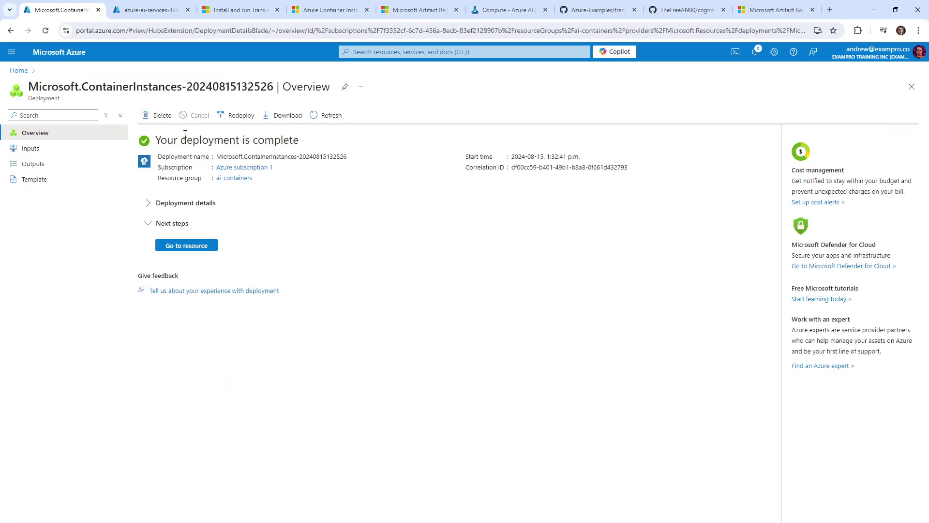
left_click(390, 51)
type("aci")
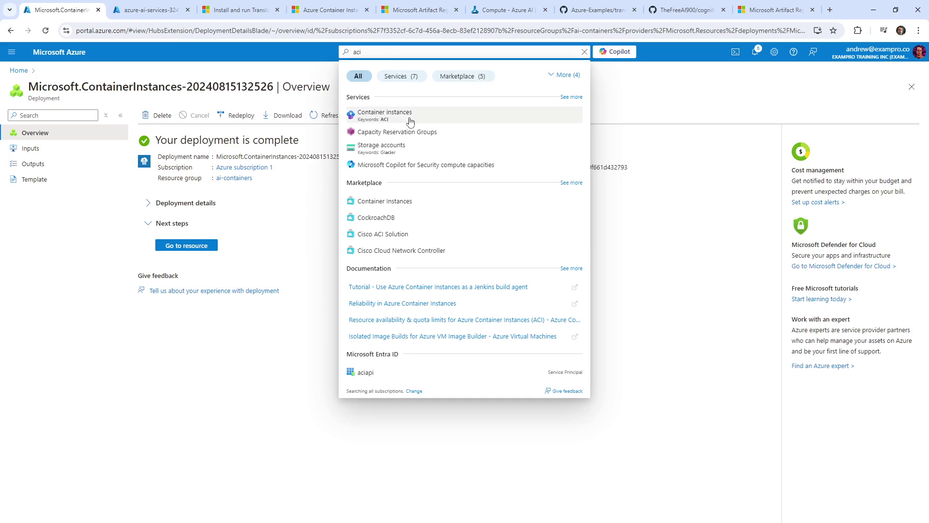
left_click(408, 118)
left_click(74, 193)
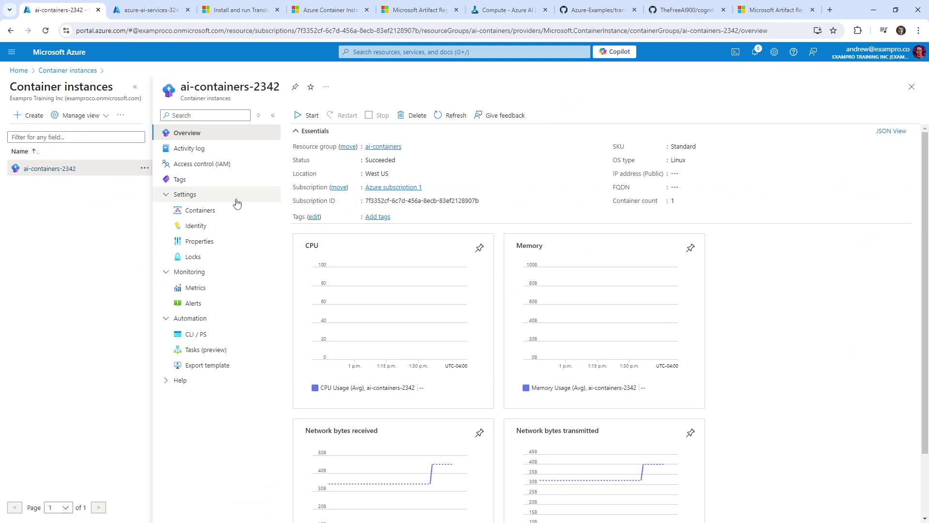
scroll(306, 203, "down", 2)
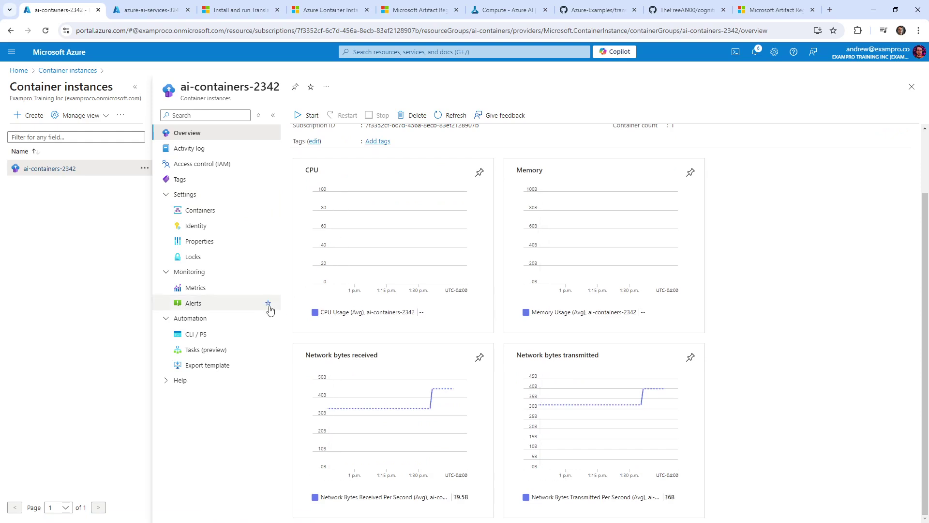
- Examine the Containers, Identity and Properties pages and the Help section of ai-containers-2342 for editable environment settings
left_click(221, 212)
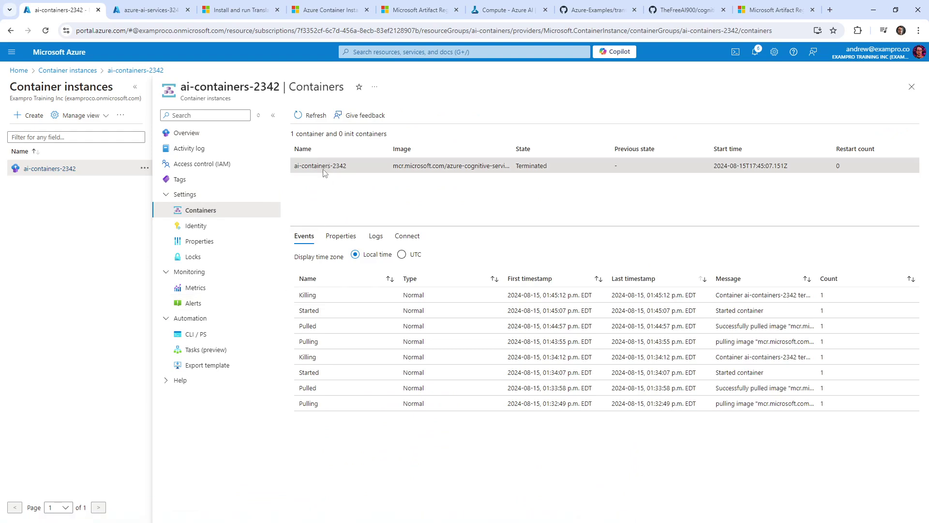
left_click(228, 227)
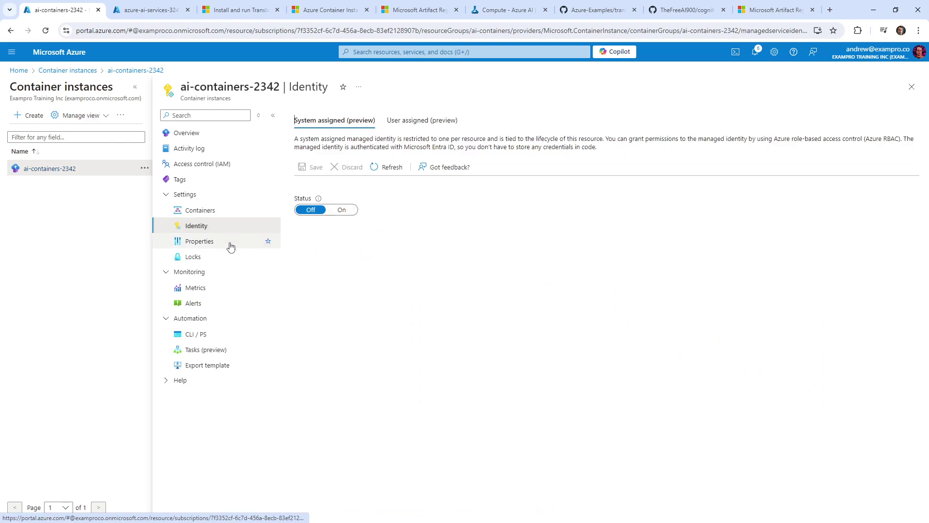
left_click(231, 242)
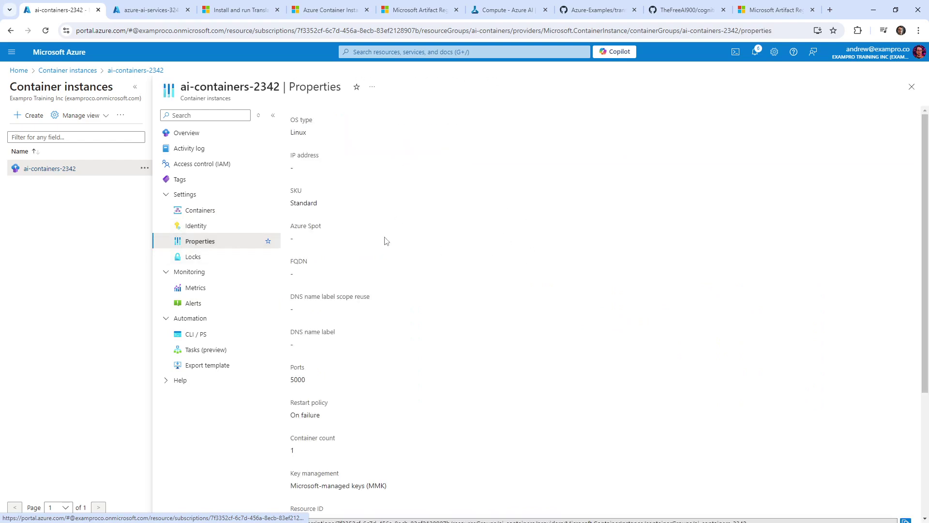
scroll(384, 242, "down", 4)
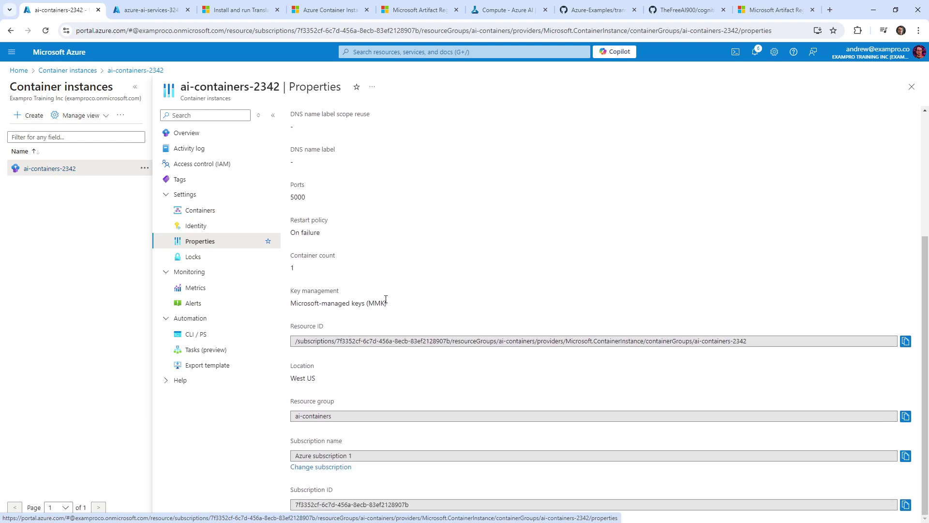
scroll(386, 300, "up", 4)
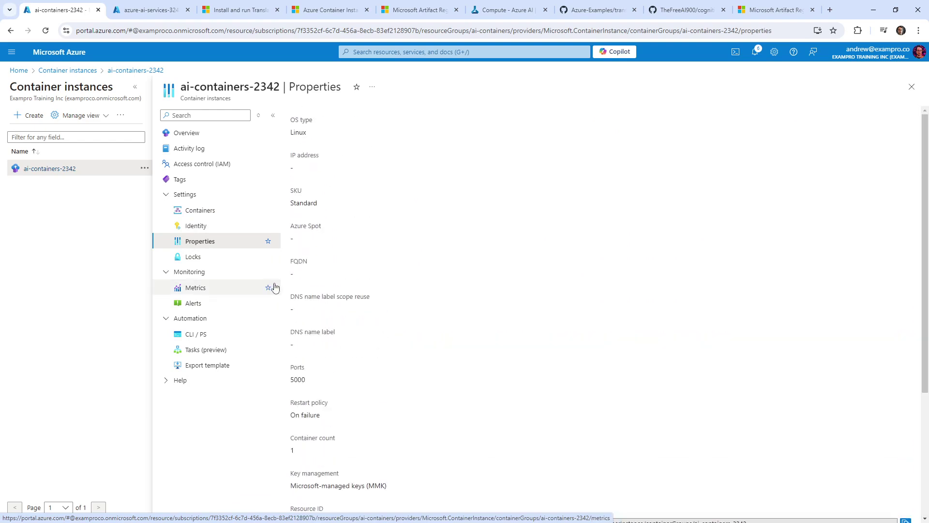
left_click(226, 380)
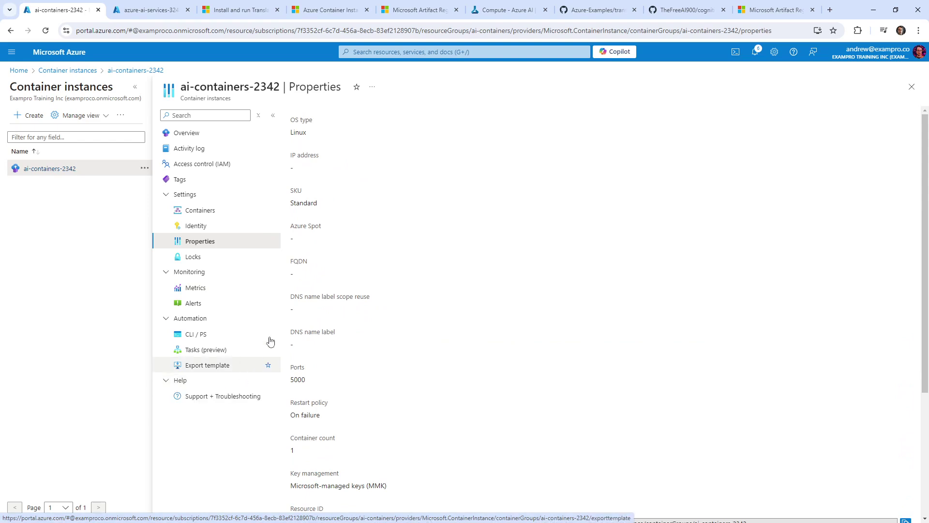
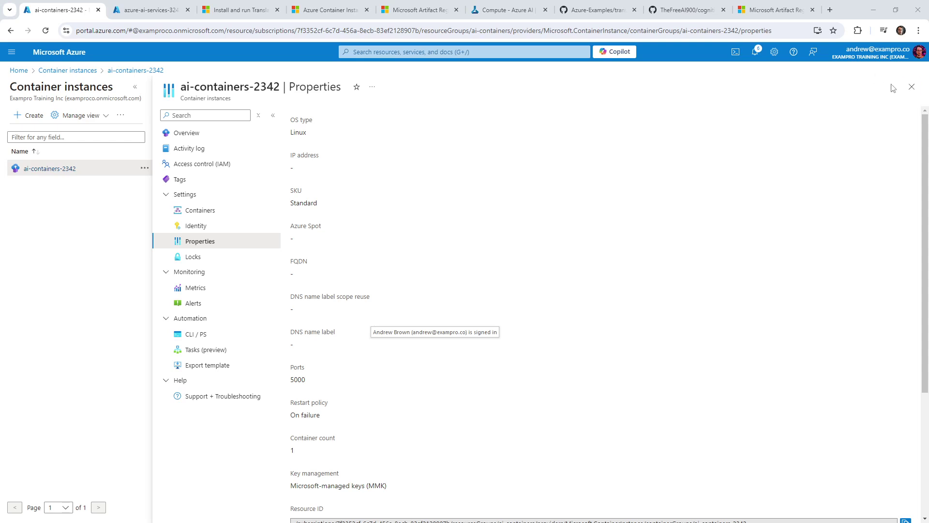
- Return to the Container instances list and inspect the view and row options available for ai-containers-2342
left_click(911, 87)
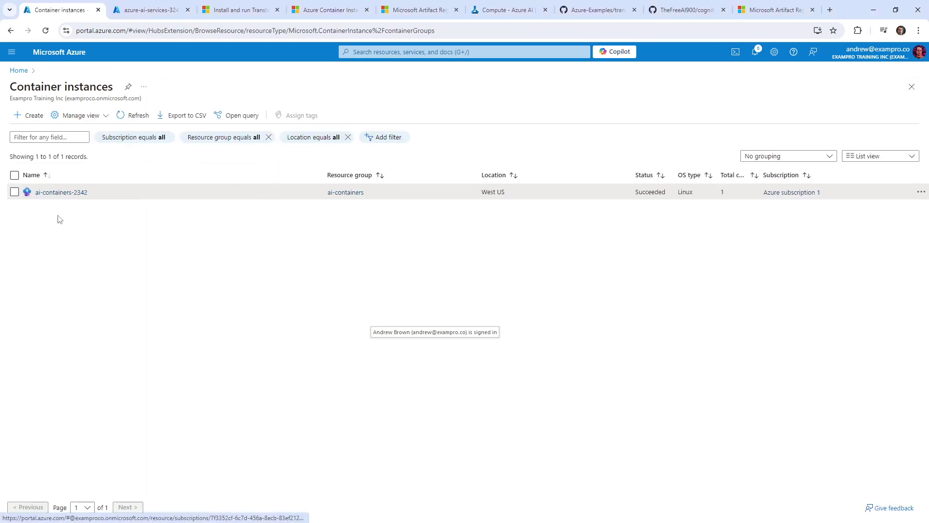
left_click(15, 192)
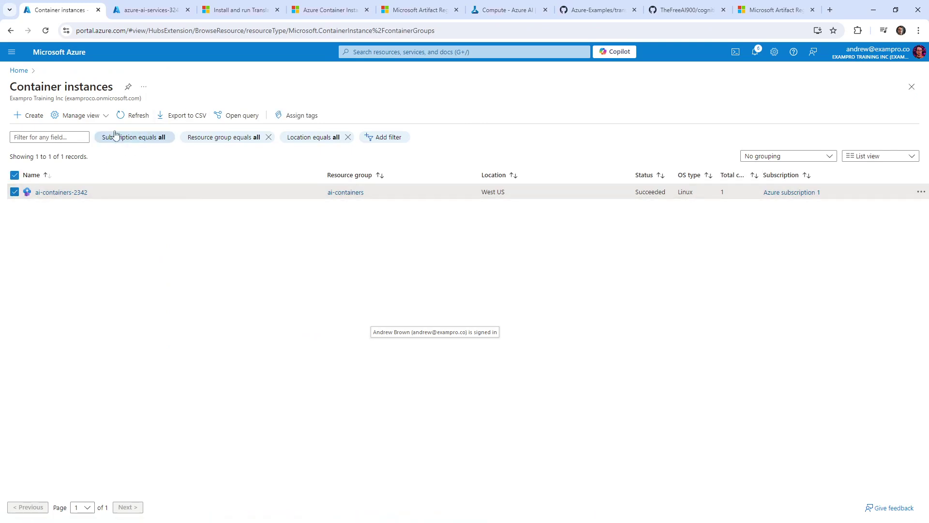
left_click(102, 116)
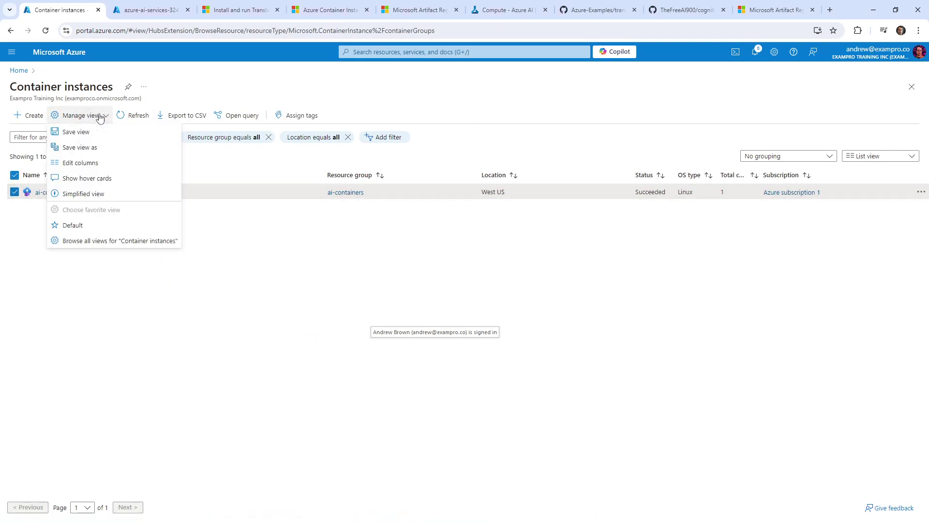
left_click(338, 263)
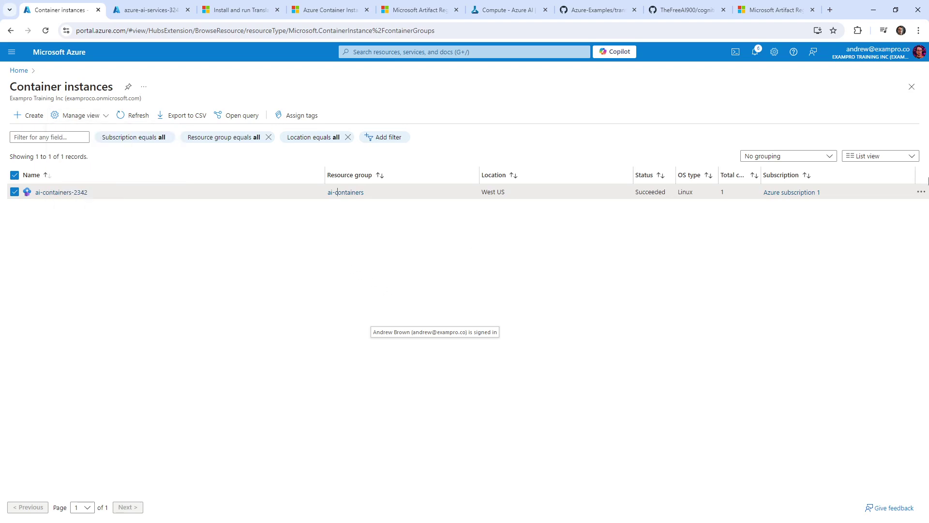
left_click(921, 192)
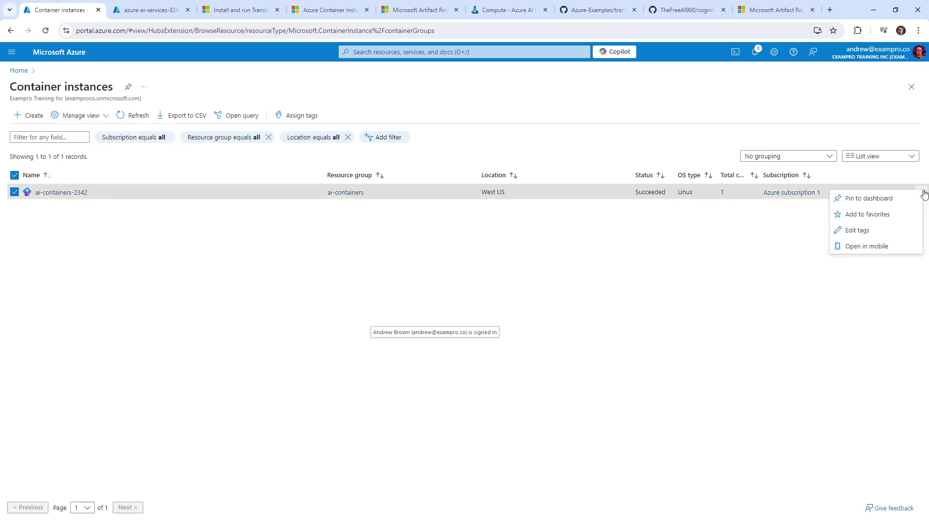
double_click(734, 264)
- Open ai-containers-2342 and delete the container instance, confirming the deletion
left_click(56, 193)
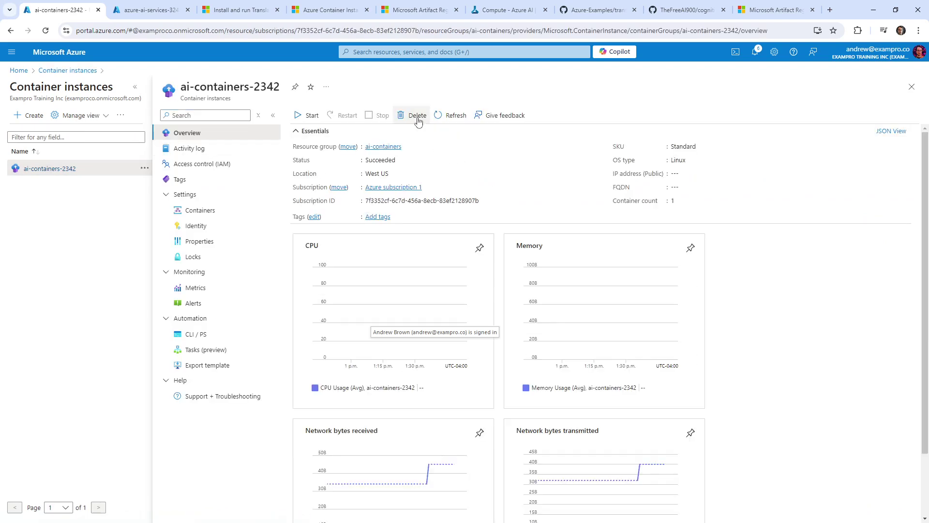
left_click(416, 116)
left_click(310, 167)
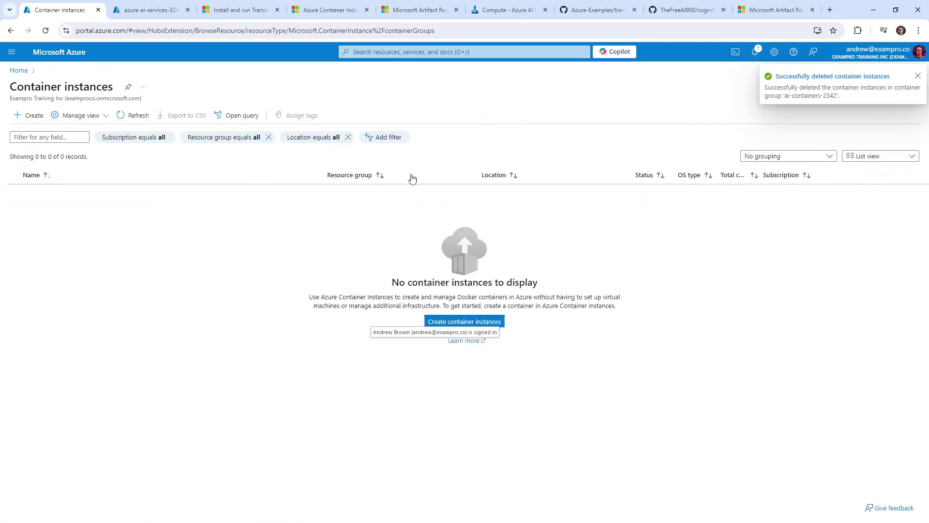
- Start a new container instance in the ai-containers resource group and name it my-ai-containers-attempt-2
left_click(466, 322)
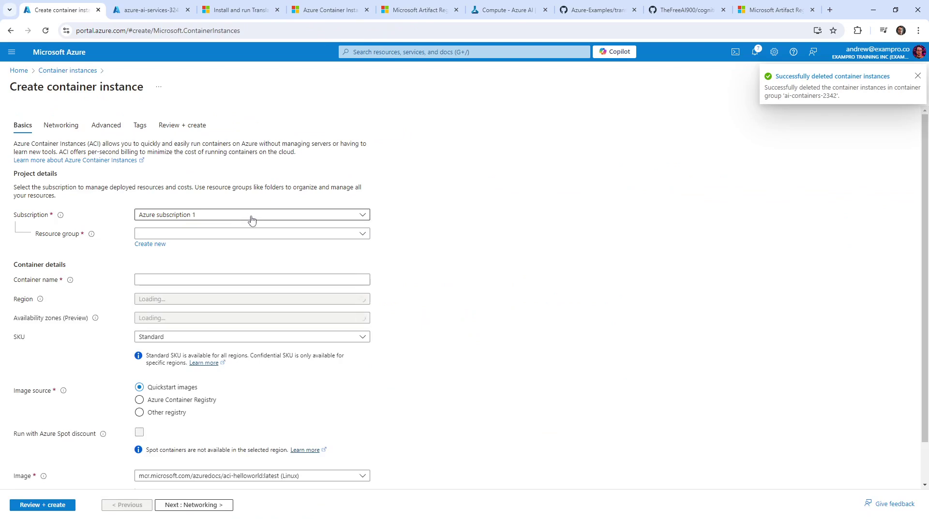
left_click(210, 215)
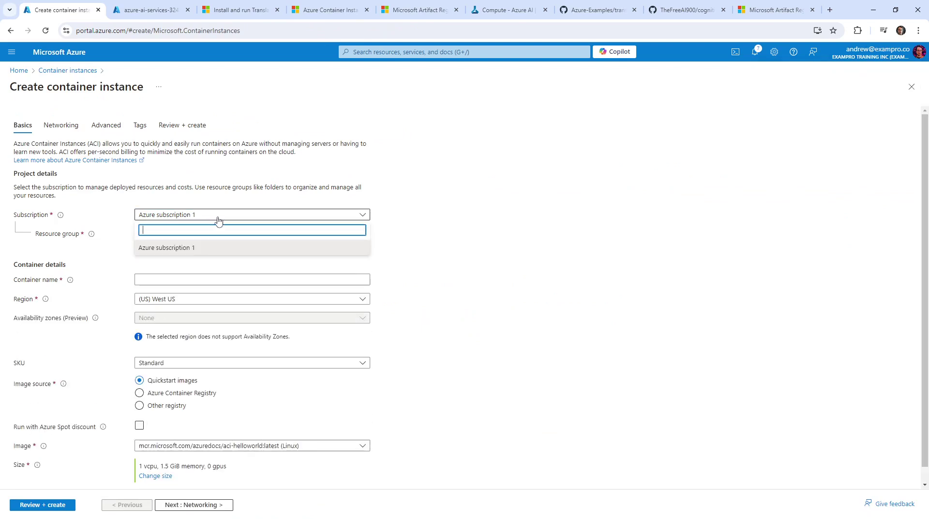
left_click(215, 215)
left_click(196, 234)
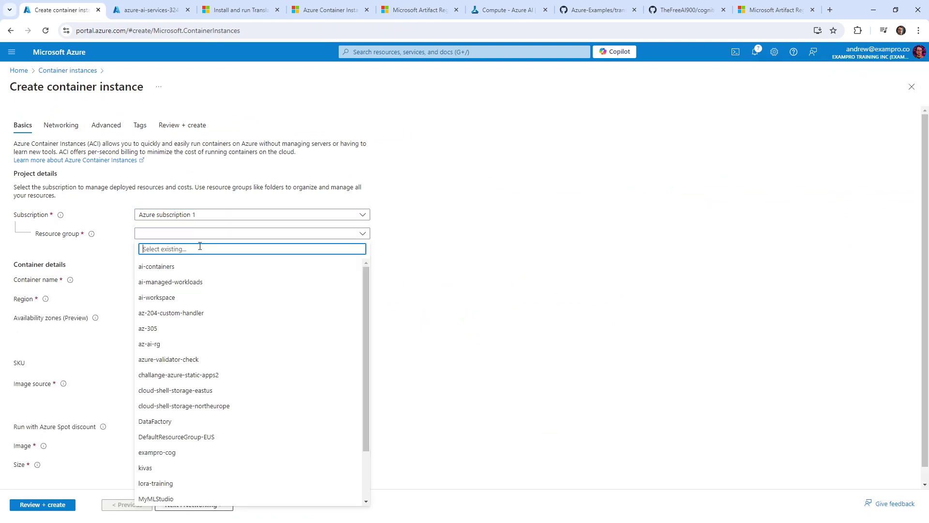
left_click(216, 273)
left_click(170, 280)
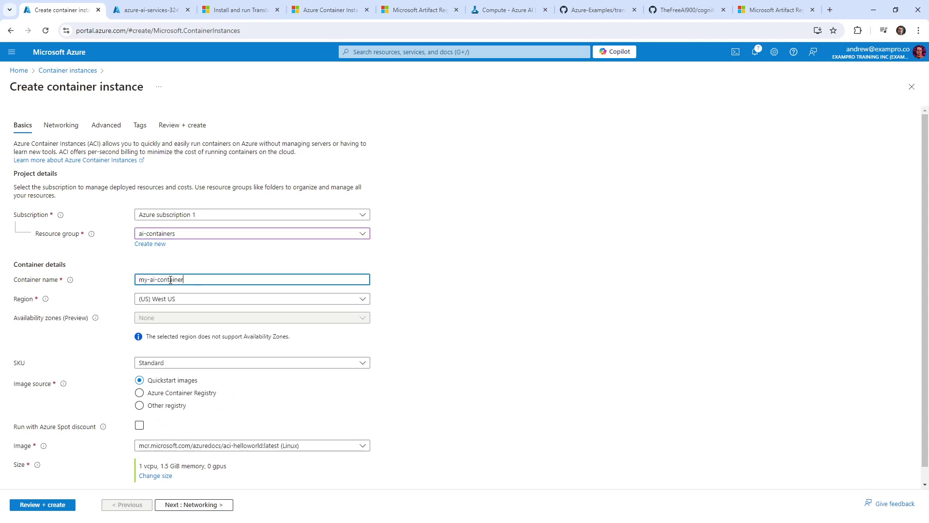
type("my-ai-containers-attempt-2")
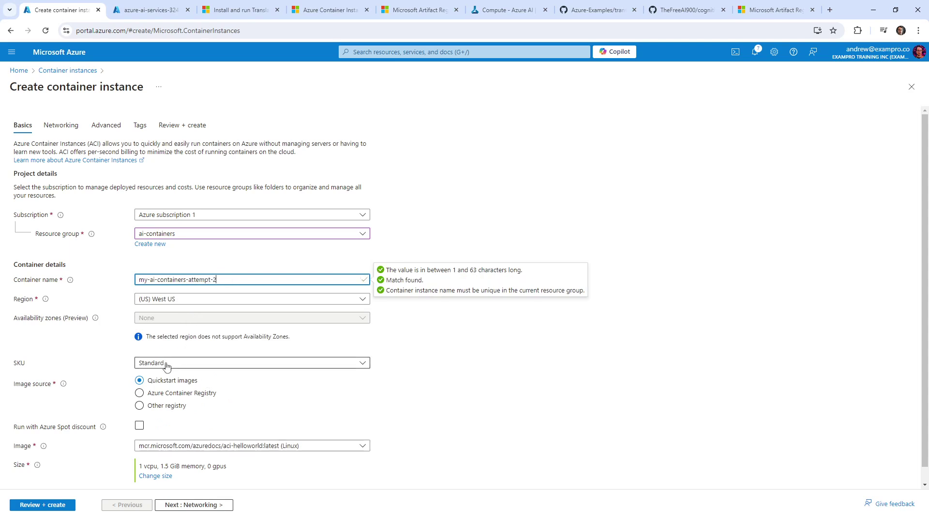
- Set the image source to Other registry and enter the Artifact Registry image mcr.microsoft.com/azure-cognitive-services/translator/text-translation:latest
scroll(193, 384, "down", 1)
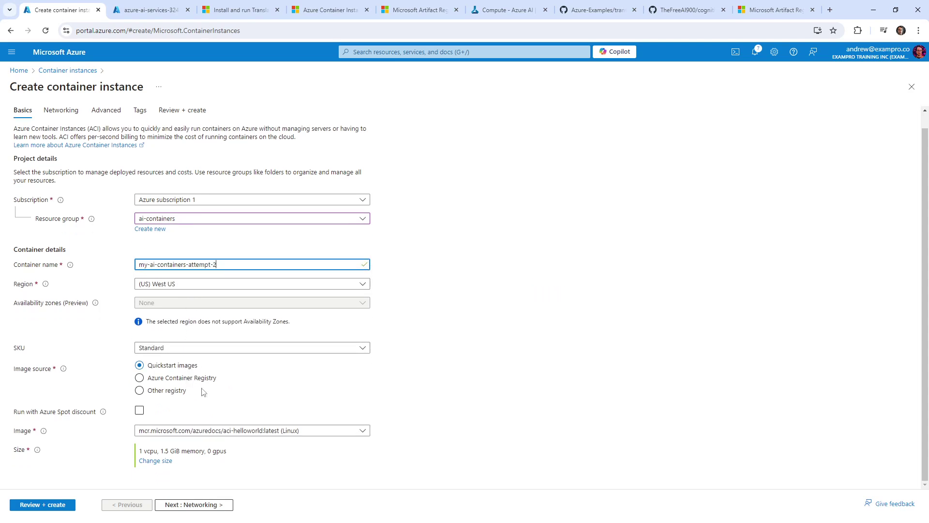
left_click(170, 390)
scroll(233, 438, "down", 2)
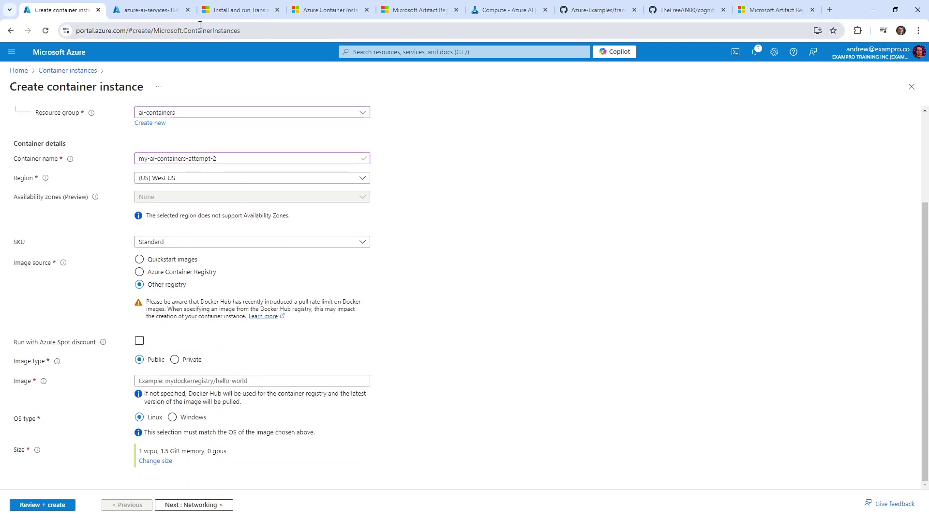
left_click(611, 13)
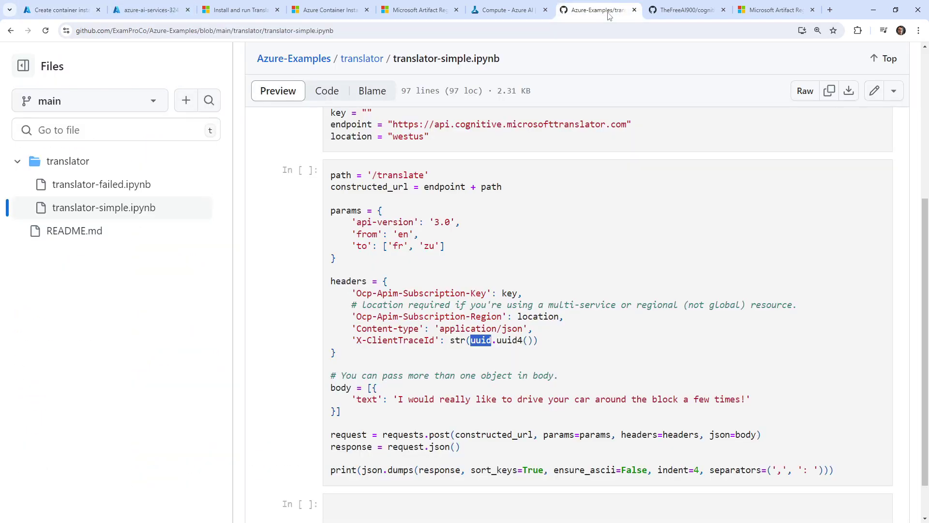
left_click(775, 10)
scroll(462, 252, "up", 4)
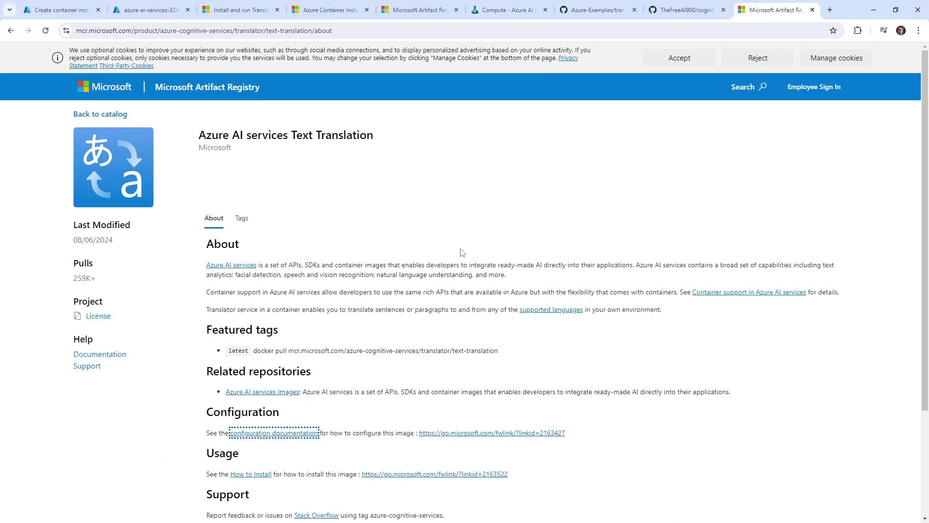
left_click(414, 14)
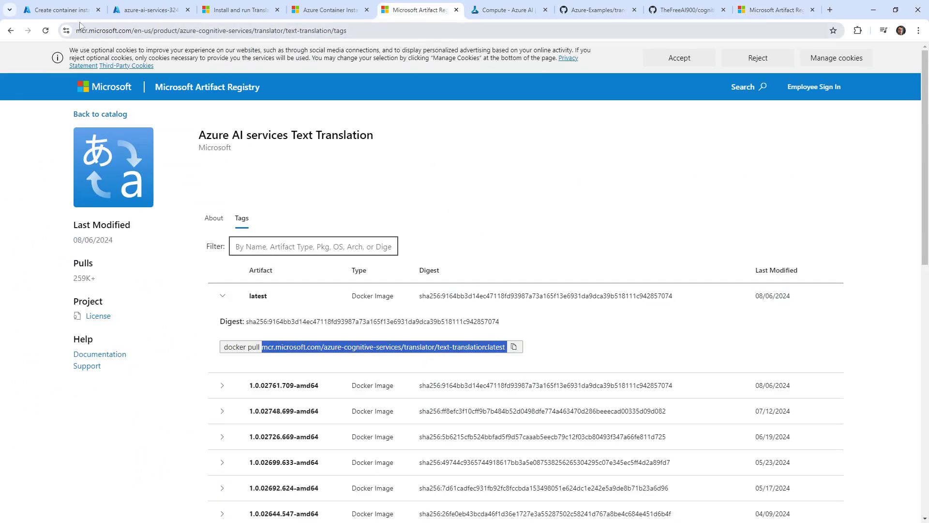
left_click(60, 10)
left_click(237, 378)
type("mcr.microsoft.com/azure-cognitive-services/translator/text-translation:latest")
left_click(489, 345)
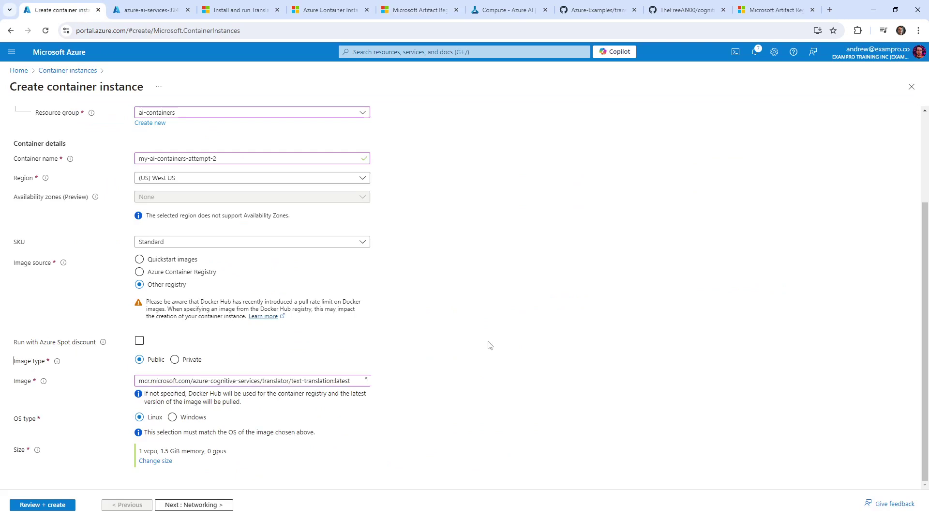
- Change the container size to 4 CPU cores and 4 GiB of memory
left_click(165, 461)
double_click(792, 169)
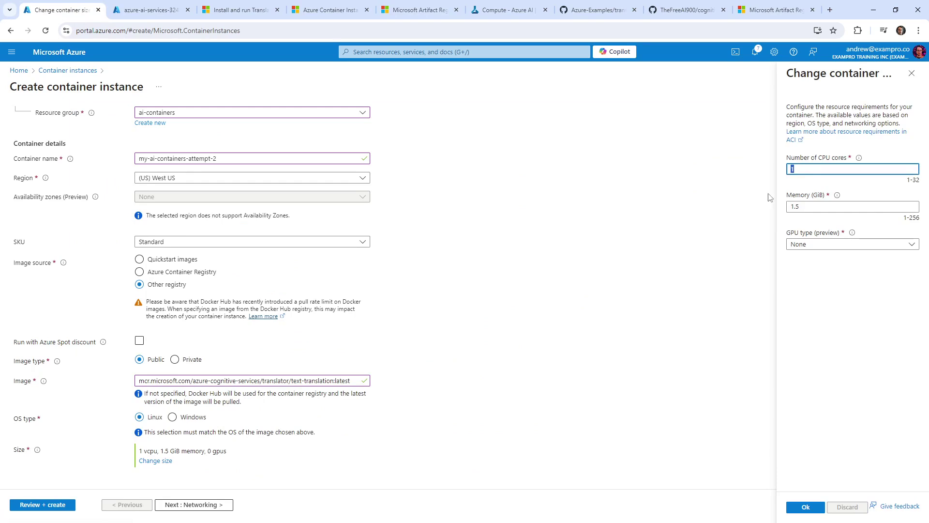
type("4")
left_click(793, 208)
double_click(793, 208)
type("4")
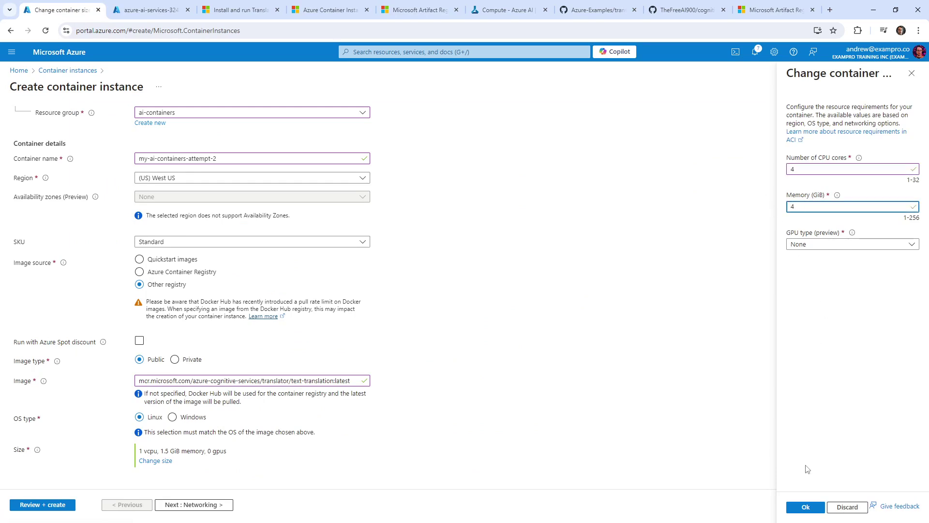
left_click(807, 505)
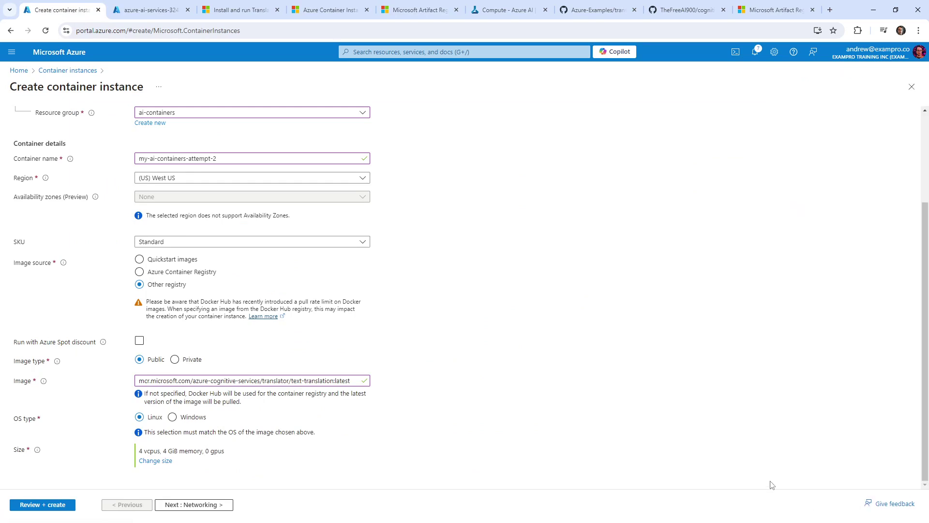
- Add port 5000 with the TCP protocol to the networking settings, checking the port number against the docker run command in the Translator documentation
left_click(191, 504)
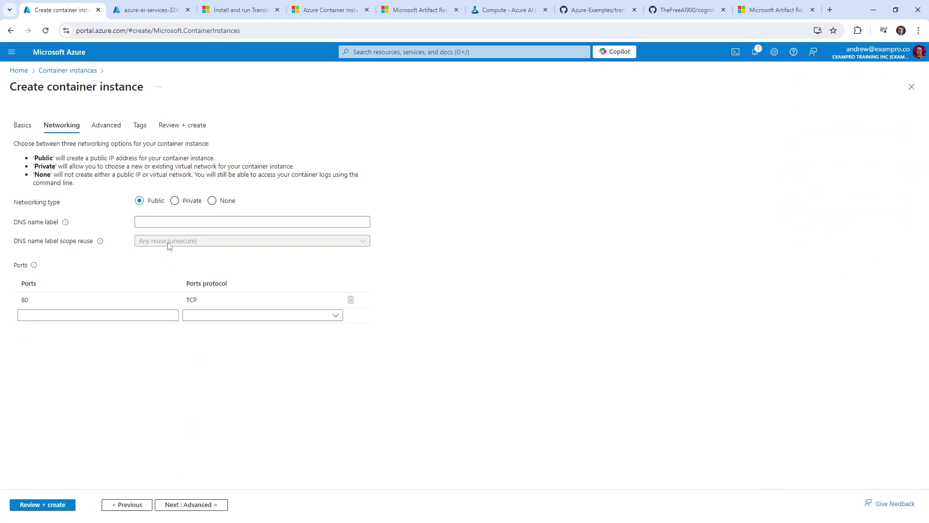
left_click(121, 311)
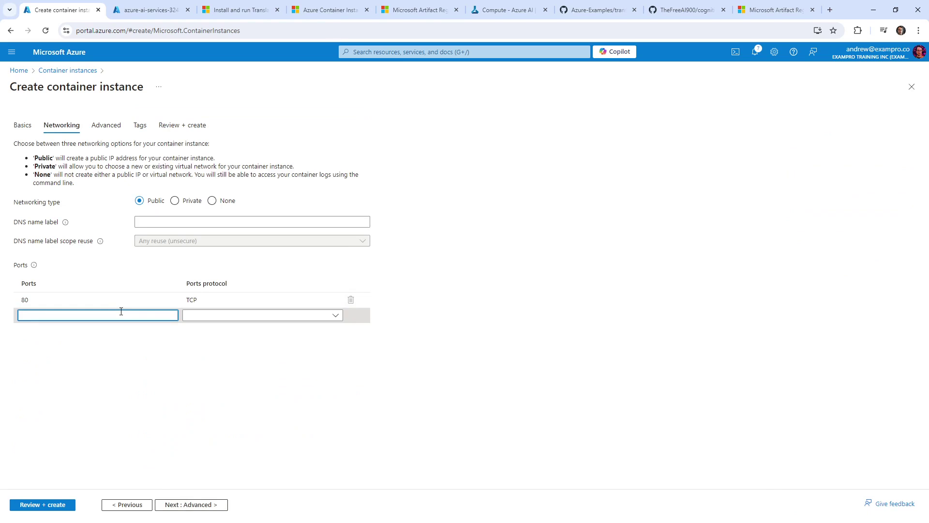
type("50000")
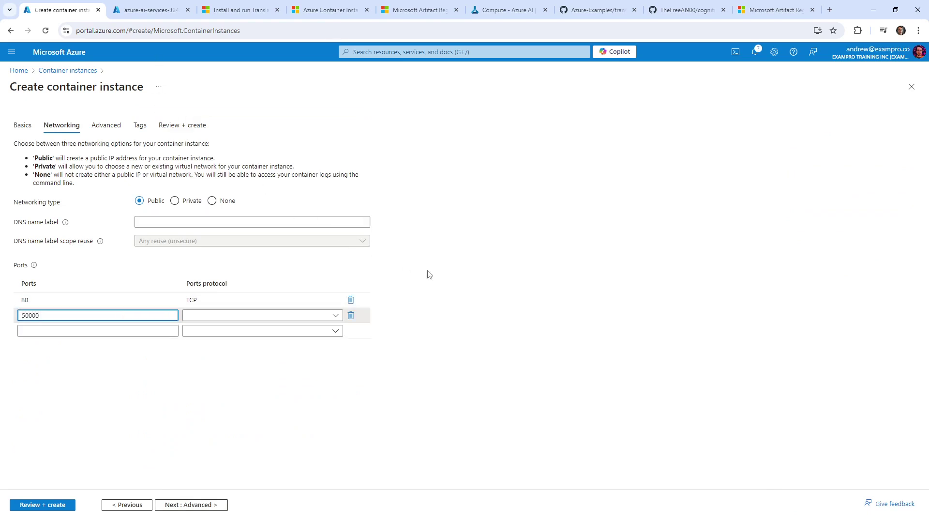
left_click(245, 10)
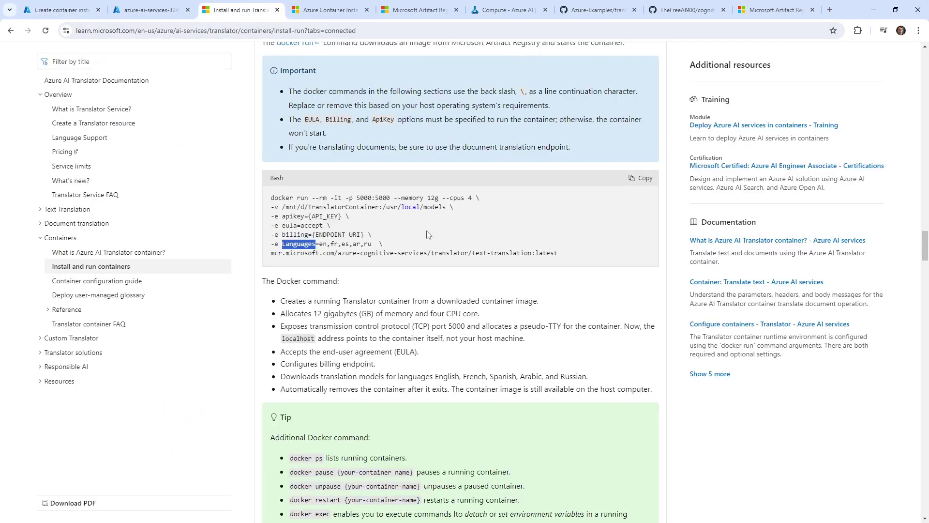
double_click(366, 197)
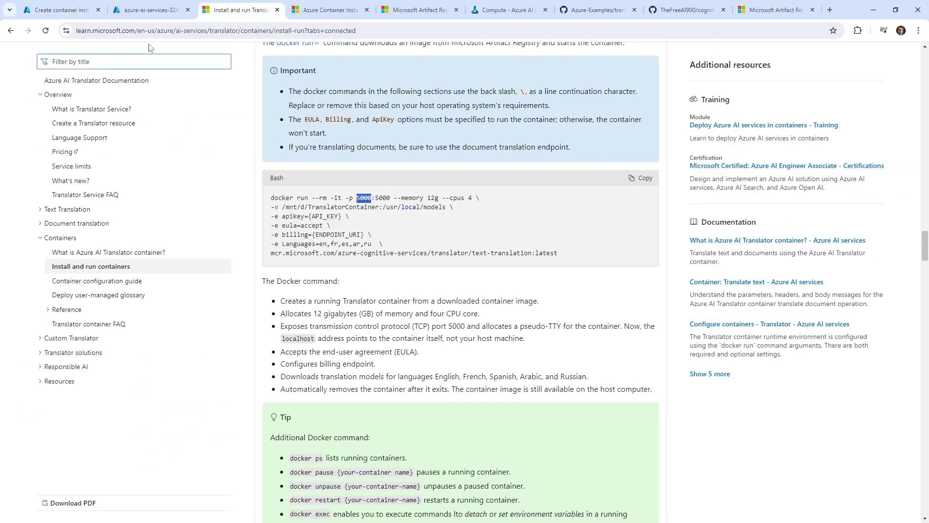
left_click(73, 11)
double_click(141, 315)
type("5000")
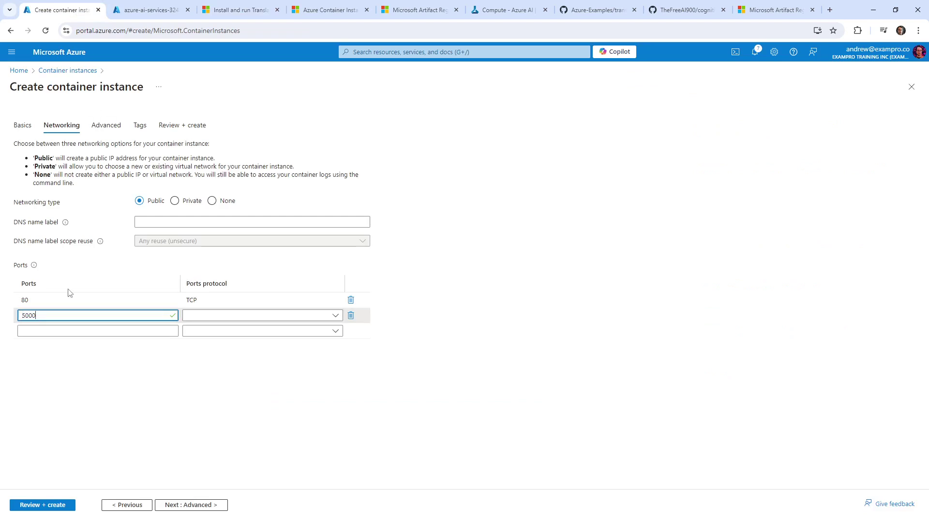
left_click(223, 315)
left_click(218, 328)
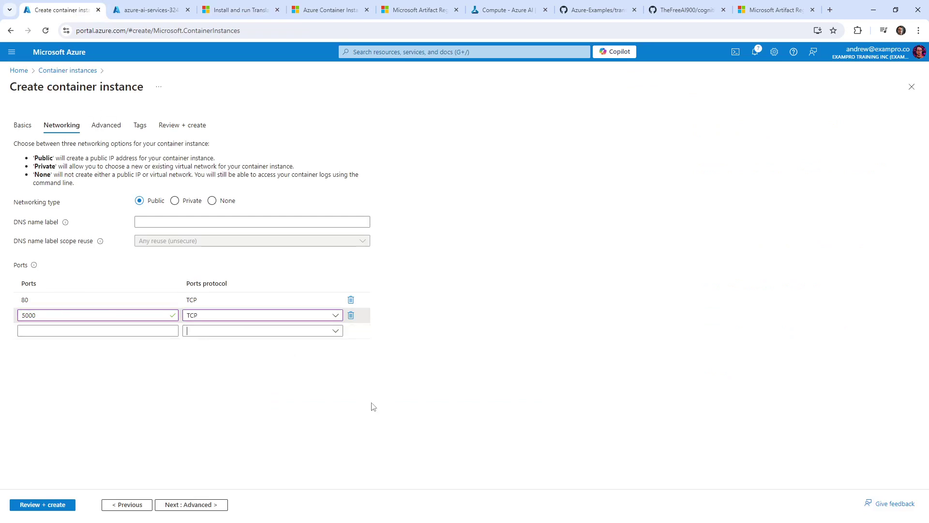
left_click(205, 330)
- Mark the first environment variable in the advanced settings as secure
left_click(107, 126)
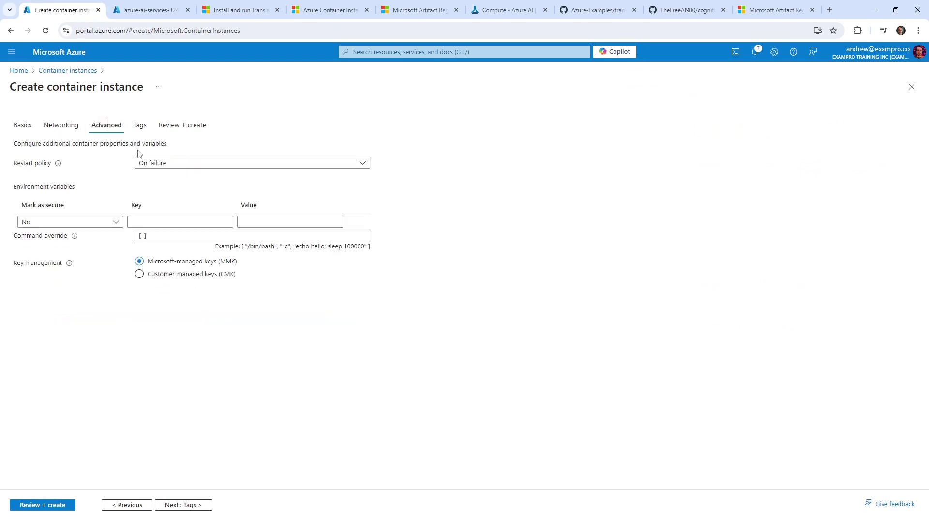
left_click(95, 221)
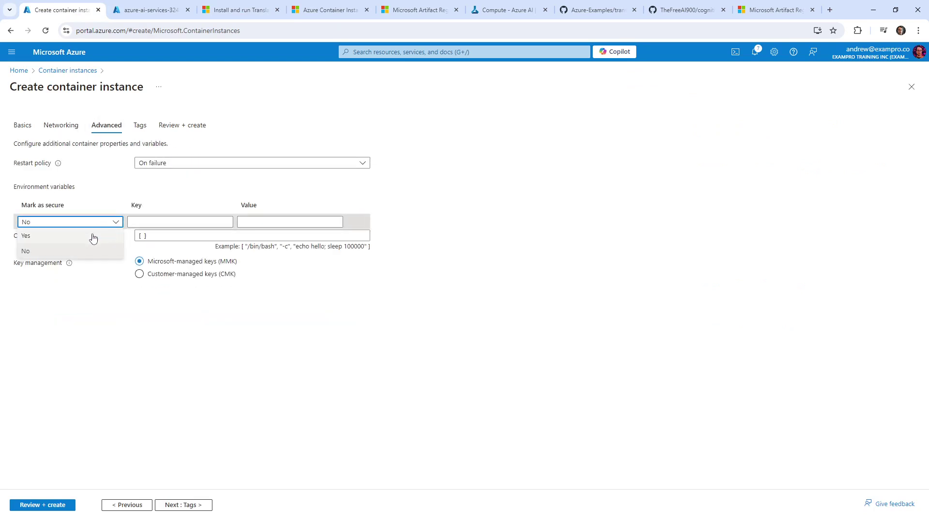
left_click(93, 238)
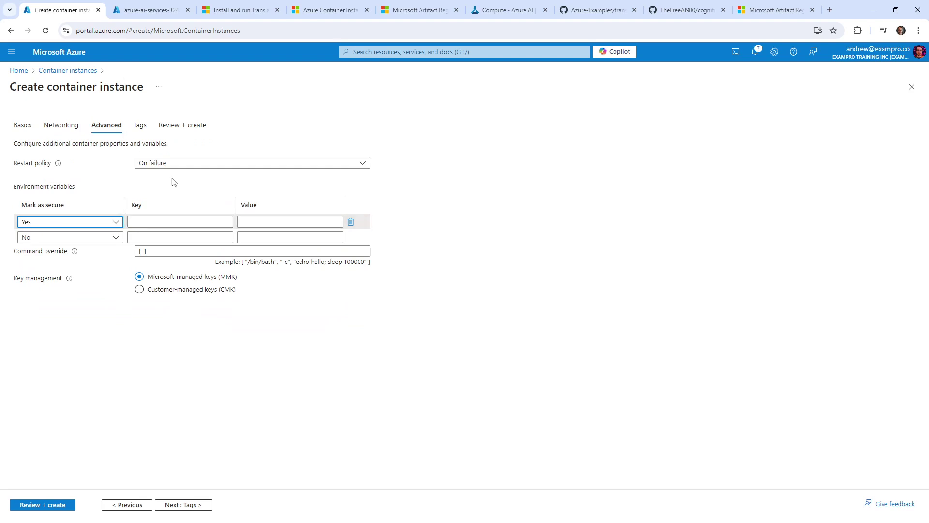
- Copy the ApiKey setting name from the Translator container configuration guide and use it as the secure variable's key
left_click(149, 11)
left_click(224, 12)
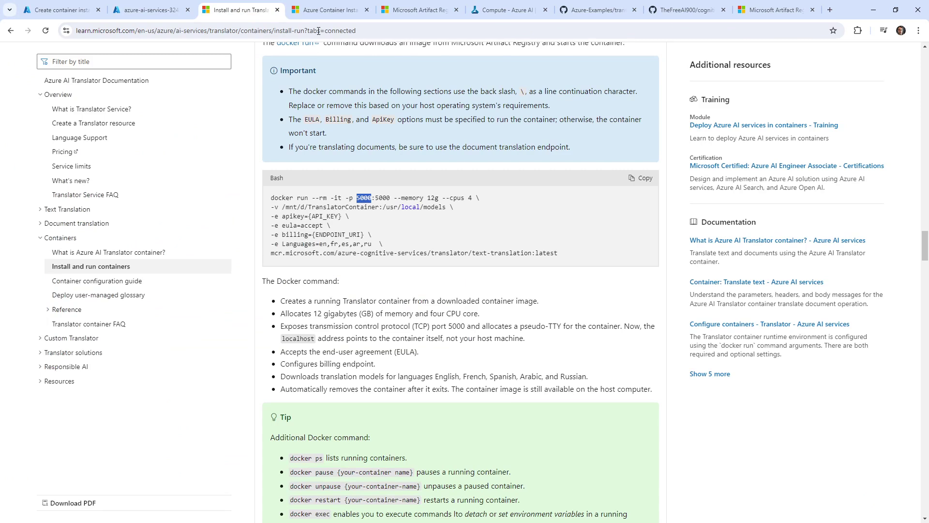
left_click(329, 9)
left_click(239, 10)
left_click(136, 284)
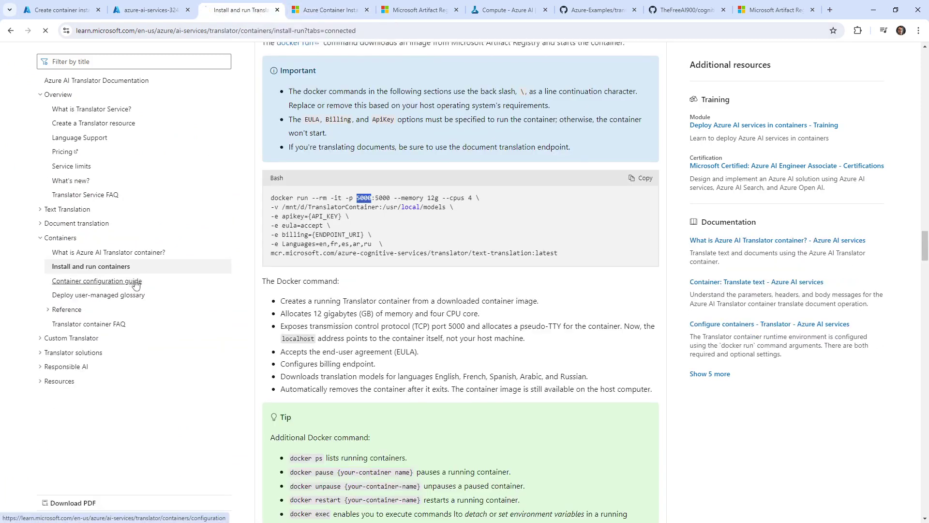
scroll(298, 252, "down", 5)
left_click_drag(318, 252, 298, 252)
key("ctrl+c")
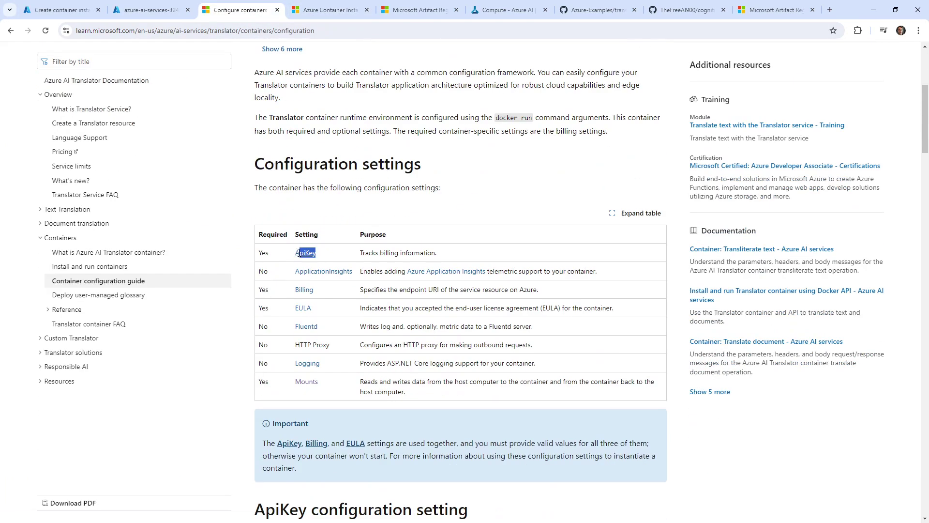
left_click(158, 11)
left_click(83, 12)
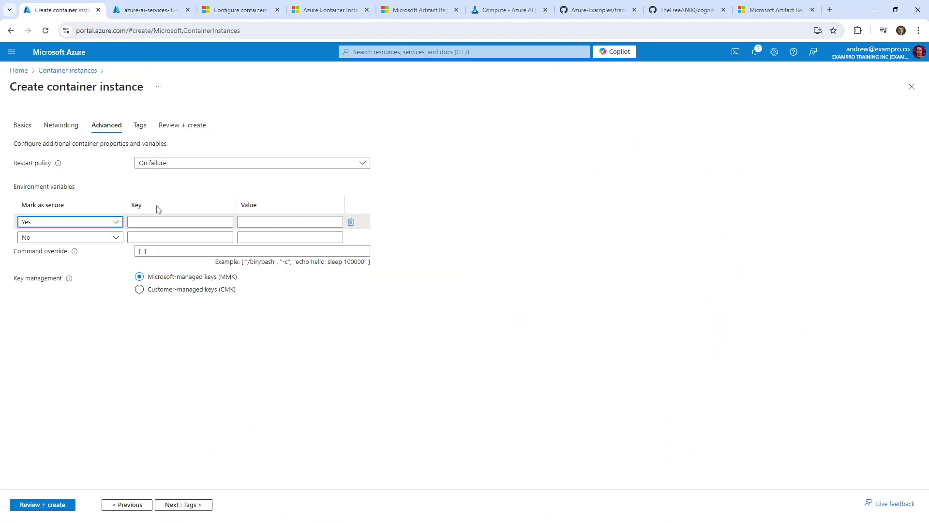
left_click(165, 221)
key("ctrl+v")
- Copy KEY 1 from the azure-ai-services-3242 resource and paste the API key as the ApiKey variable's value
left_click(154, 11)
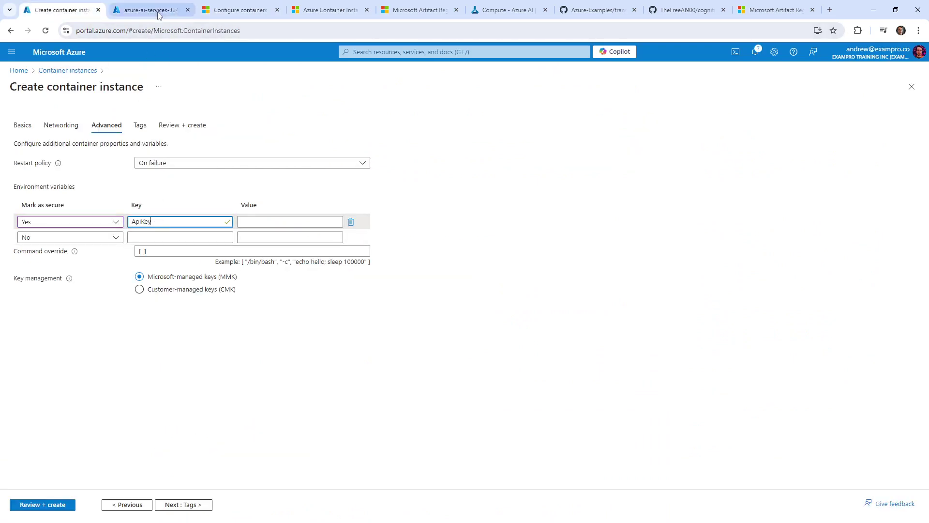
left_click(472, 348)
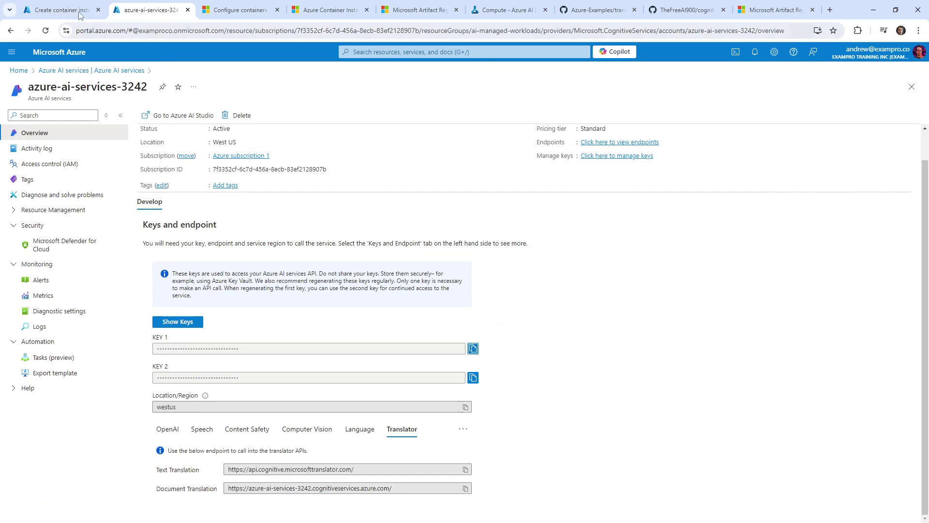
left_click(62, 10)
left_click(279, 224)
key("ctrl+v")
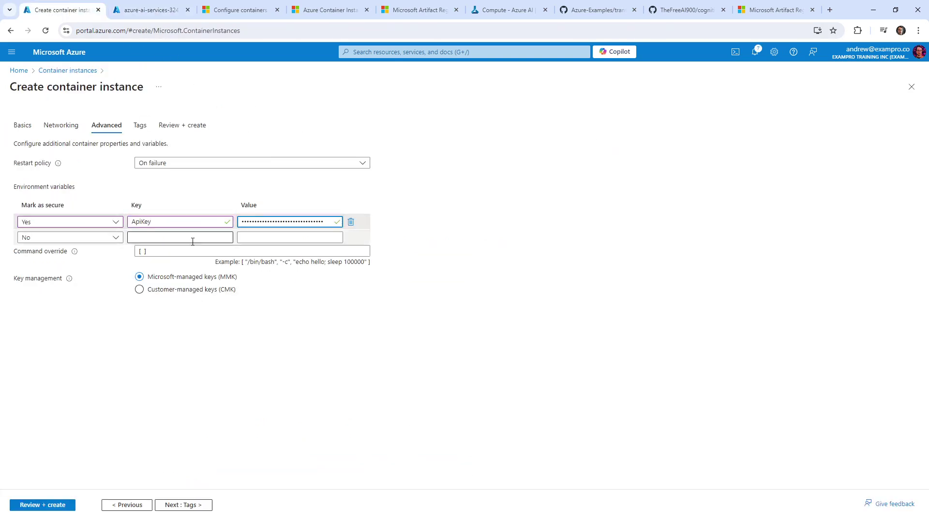
left_click(186, 237)
type("B")
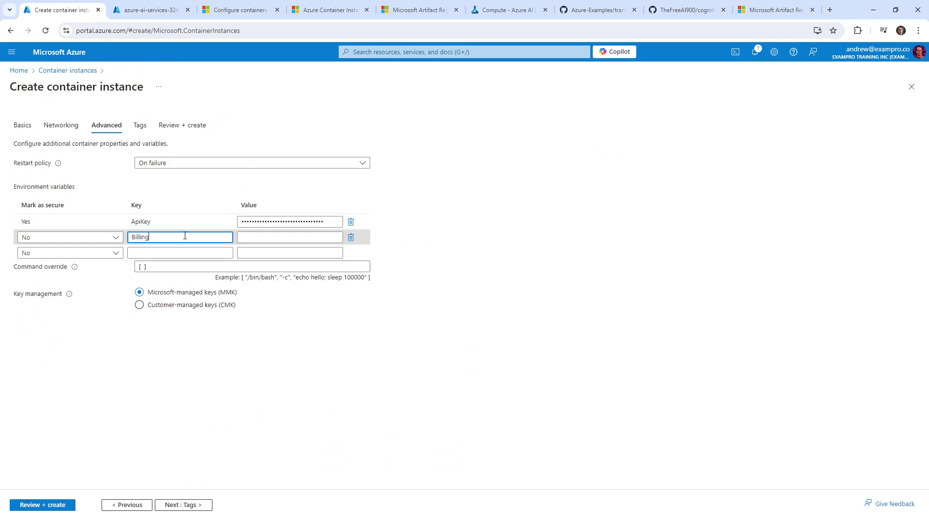
type("illing")
key("Tab")
left_click(150, 10)
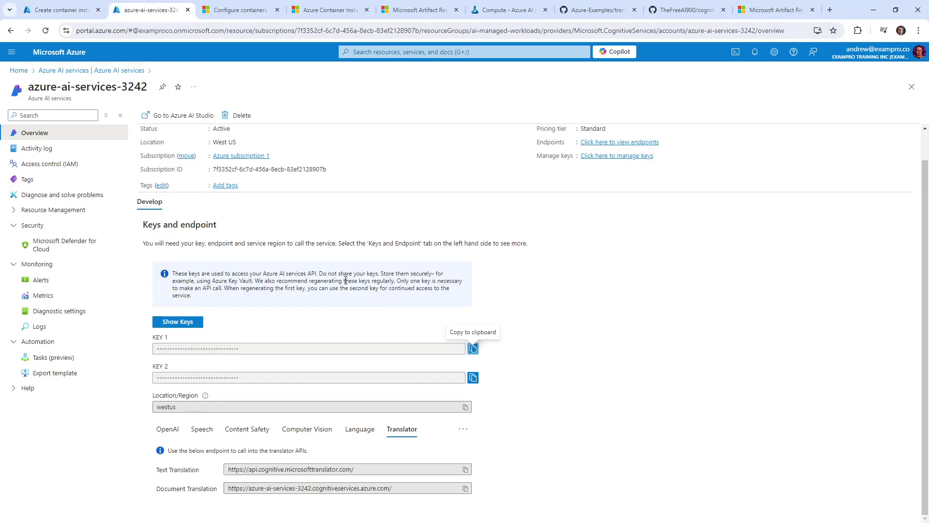
left_click(466, 469)
left_click(61, 10)
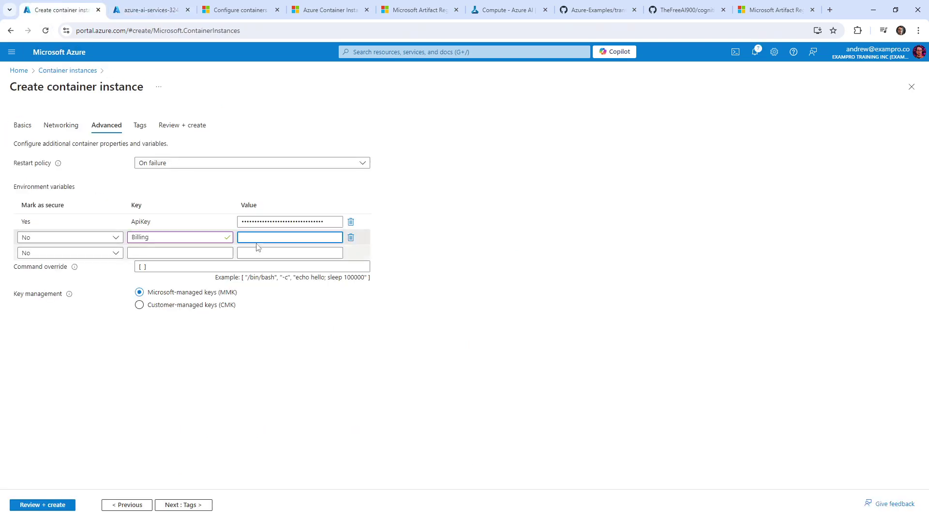
key("ctrl+v")
left_click(467, 215)
- Add a non-secure Eula environment variable with the value accept
left_click(183, 251)
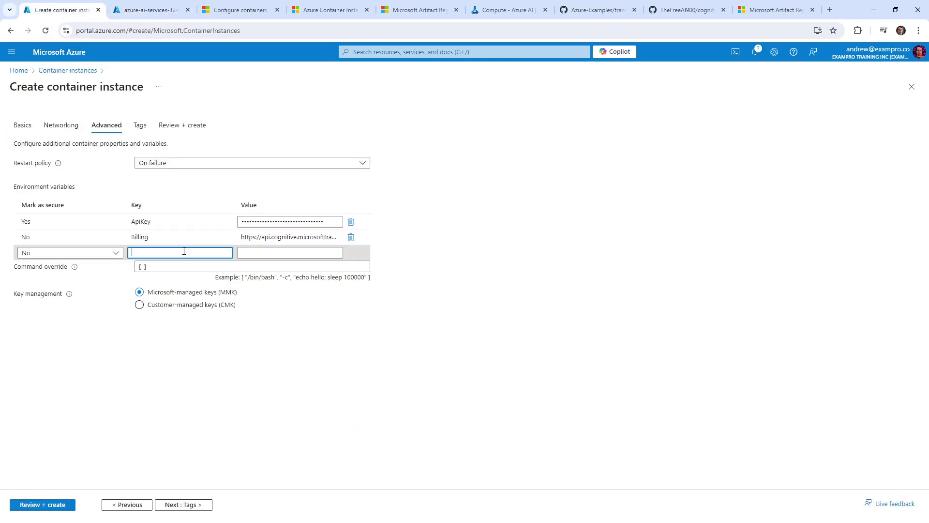
type("Eula")
key("Tab")
type("a")
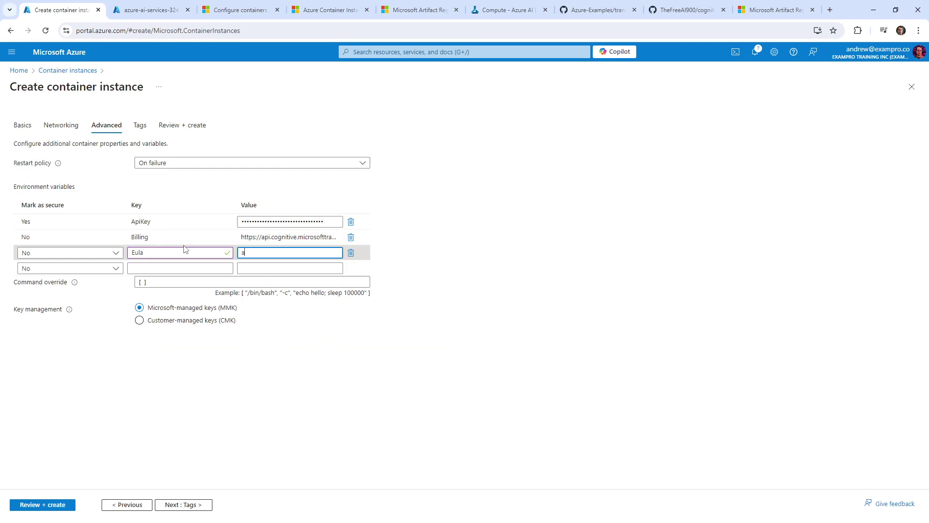
type("ccept")
key("Tab")
key("Tab")
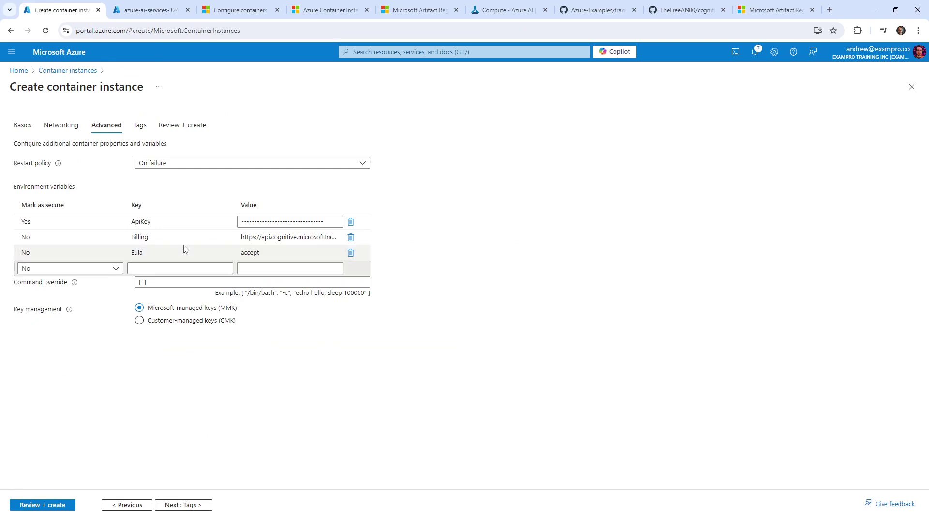
- Reopen the Install and run containers article and examine its required inputs and docker run command for the languages setting
left_click(159, 11)
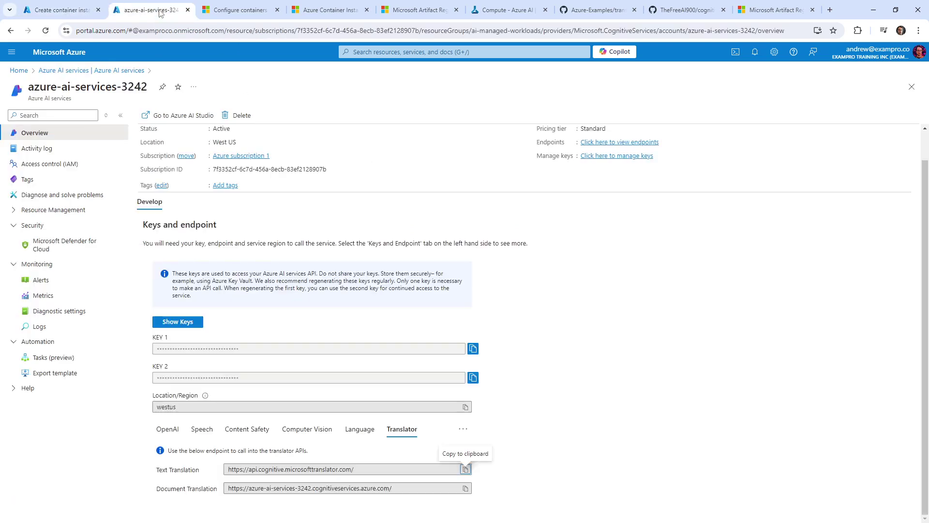
left_click(247, 18)
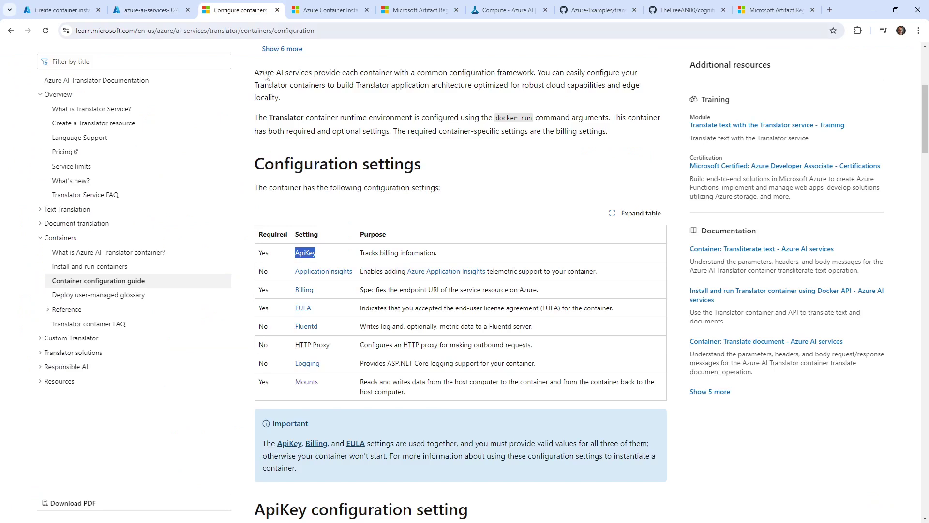
left_click(122, 268)
scroll(298, 285, "down", 15)
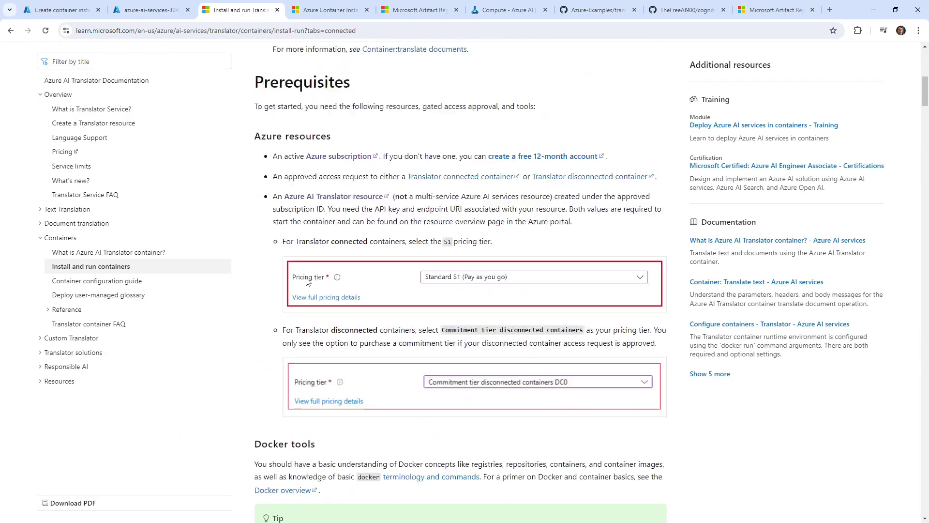
scroll(313, 304, "down", 10)
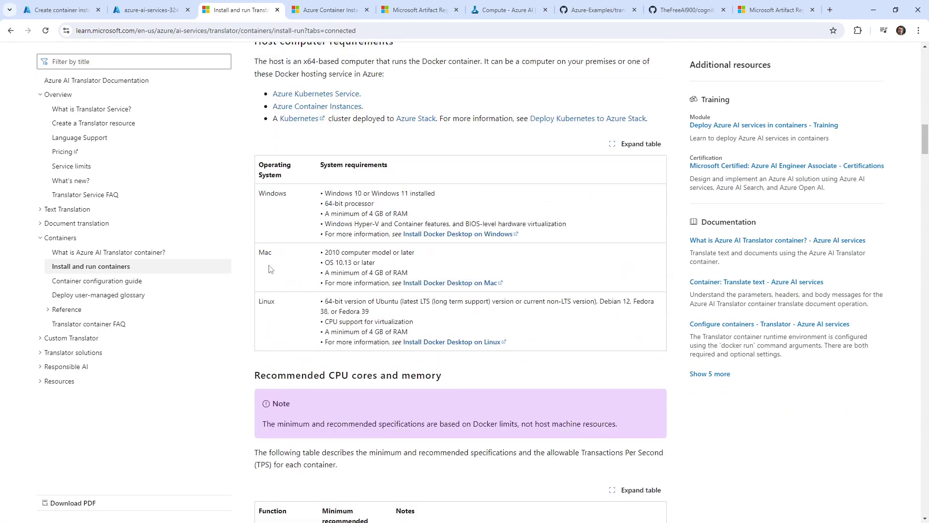
scroll(278, 287, "up", 10)
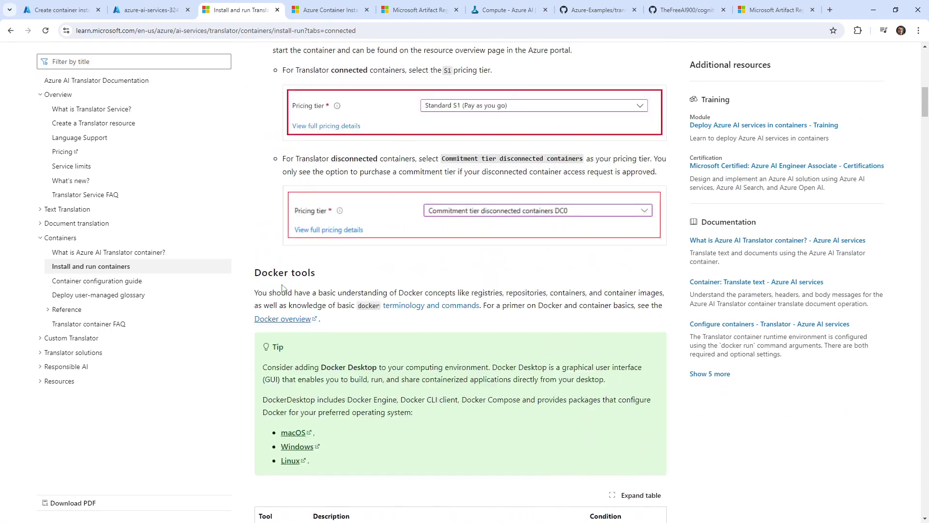
scroll(285, 286, "down", 15)
scroll(285, 287, "down", 15)
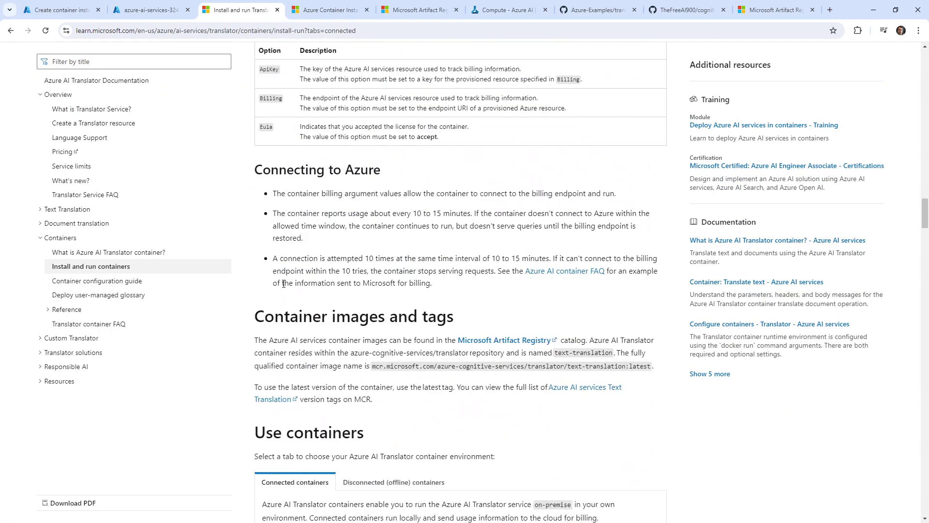
scroll(285, 286, "up", 2)
scroll(284, 286, "down", 2)
scroll(284, 287, "down", 12)
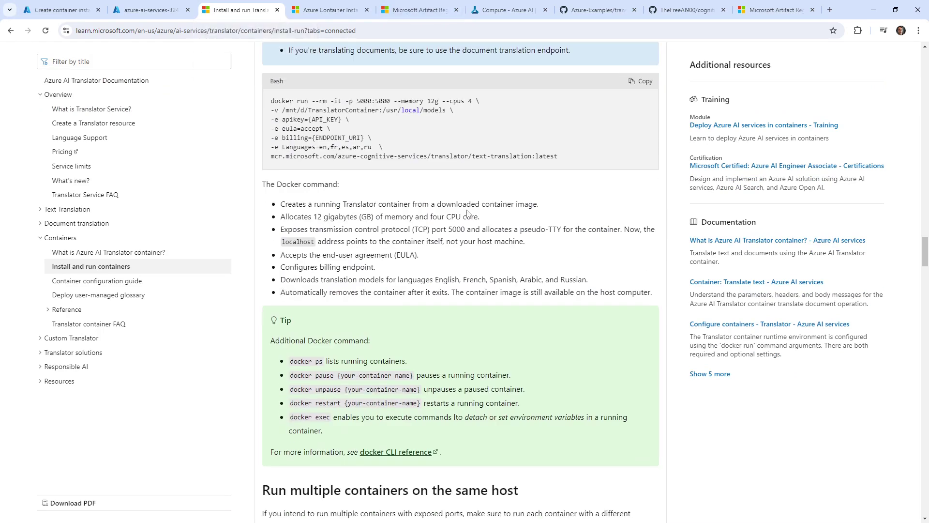
- Search the Install and run containers article for "lang" and examine the Languages option in its docker run command
key("ctrl+f")
type("lang")
key("Return")
key("Return")
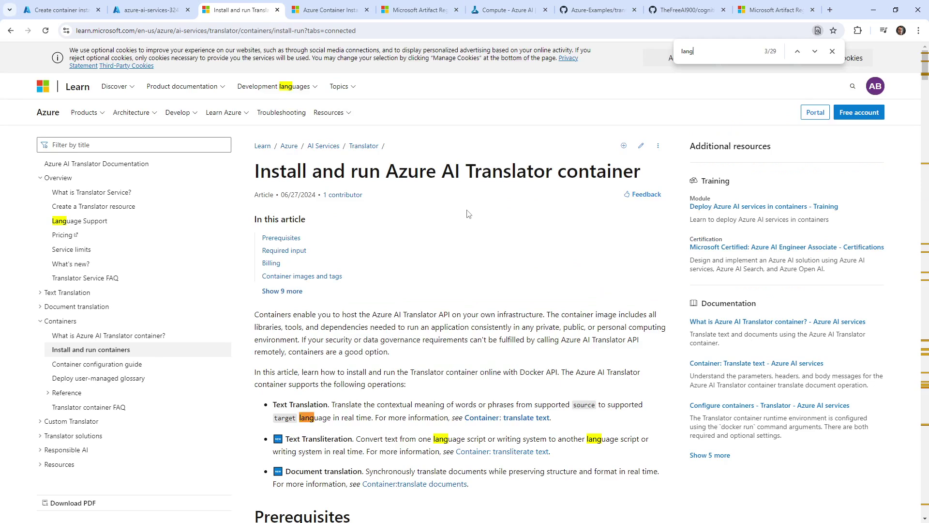
double_click(315, 416)
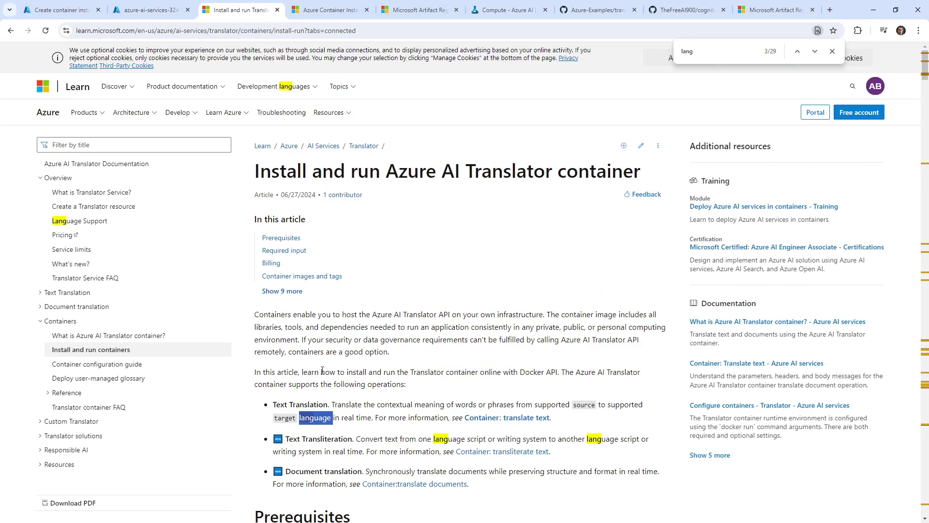
scroll(332, 337, "down", 20)
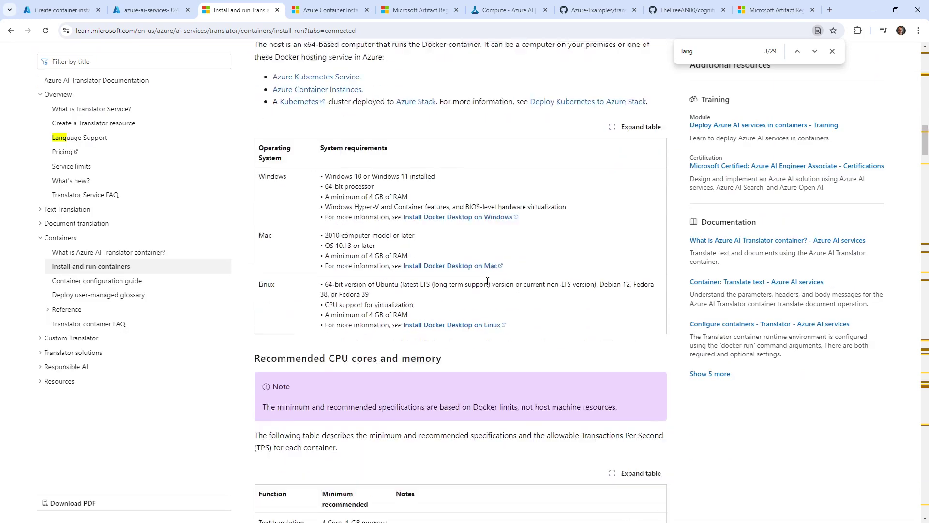
scroll(487, 282, "up", 6)
scroll(483, 279, "down", 20)
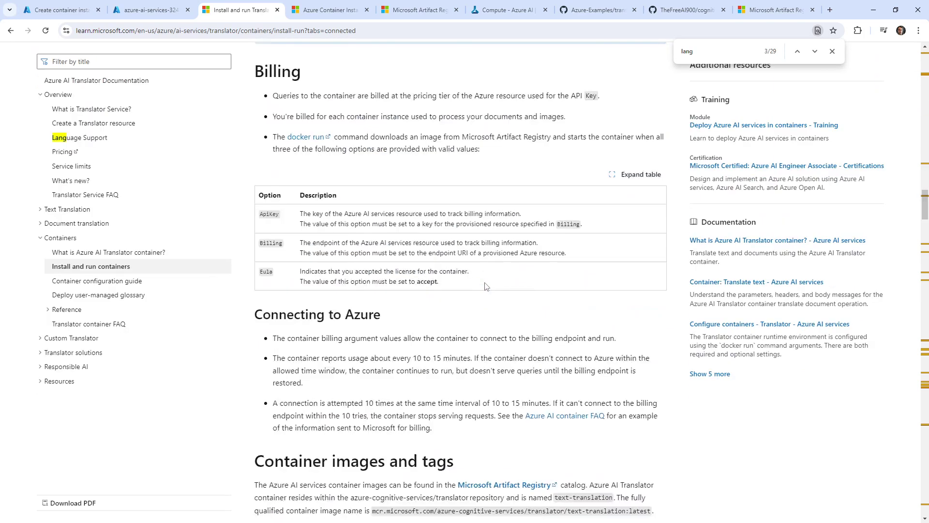
scroll(482, 274, "down", 5)
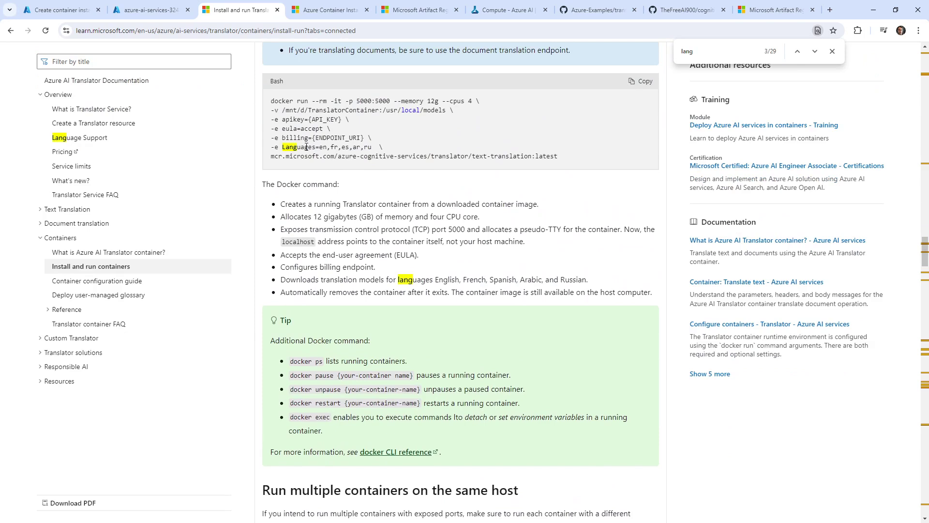
- Copy Languages=en,fr,es,ar,ru from the docker run command and paste it as the key of a new non-secure environment variable
double_click(306, 147)
left_click_drag(372, 147, 287, 150)
left_click(141, 11)
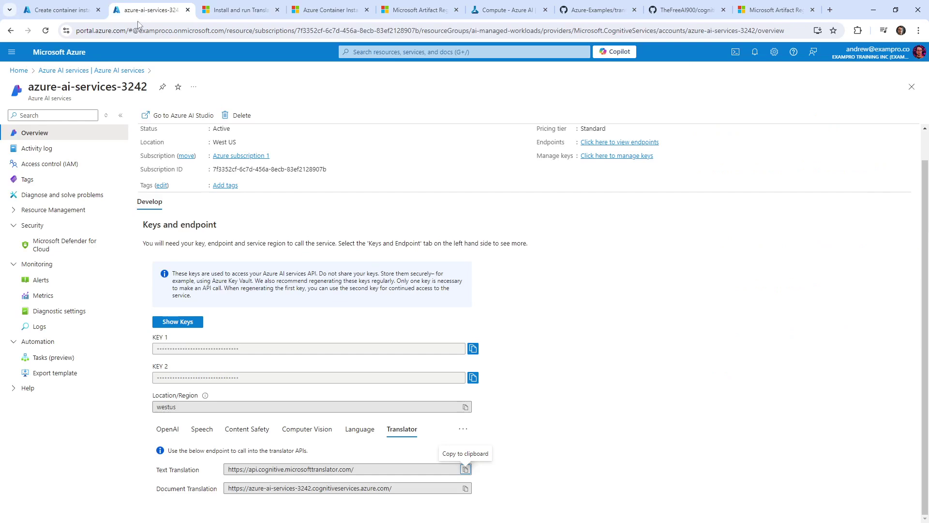
left_click(72, 10)
left_click(166, 268)
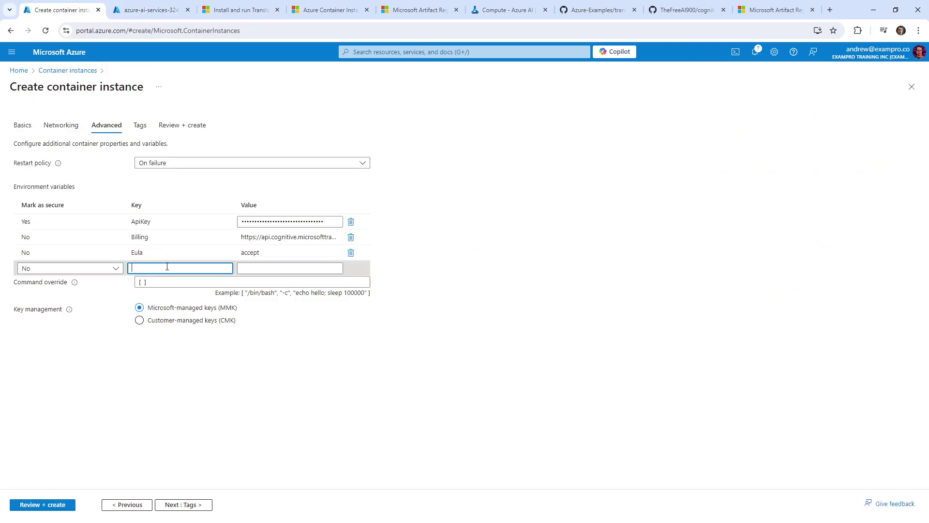
key("ctrl+v")
- Move en,fr,es,ar,ru from the new variable's key into its value, leaving Languages as the key
key("shift+Left")
key("shift+Left")
key("shift+Left")
key("shift+Left")
key("shift+Left")
key("shift+Left")
key("shift+Left")
key("shift+Left")
key("shift+Left")
key("shift+Left")
key("shift+Left")
key("shift+Left")
key("shift+Left")
key("shift+Left")
key("ctrl+x")
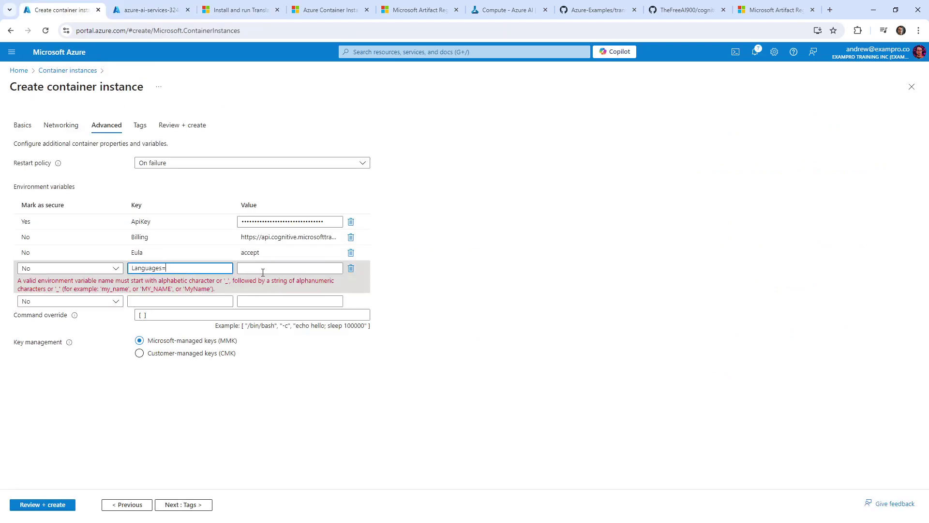
key("Tab")
key("ctrl+v")
left_click(181, 269)
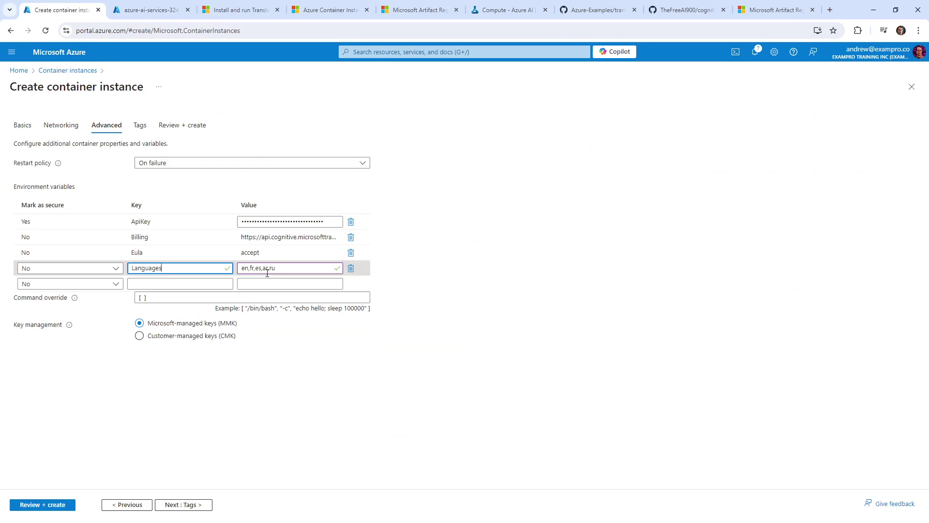
key("Tab")
key("shift+Left")
key("shift+Left")
key("shift+Left")
key("shift+Left")
key("shift+Left")
key("shift+Left")
key("shift+Left")
key("shift+Left")
key("shift+Left")
key("shift+Left")
key("shift+Left")
key("shift+Left")
key("shift+Left")
key("shift+Left")
left_click(302, 269)
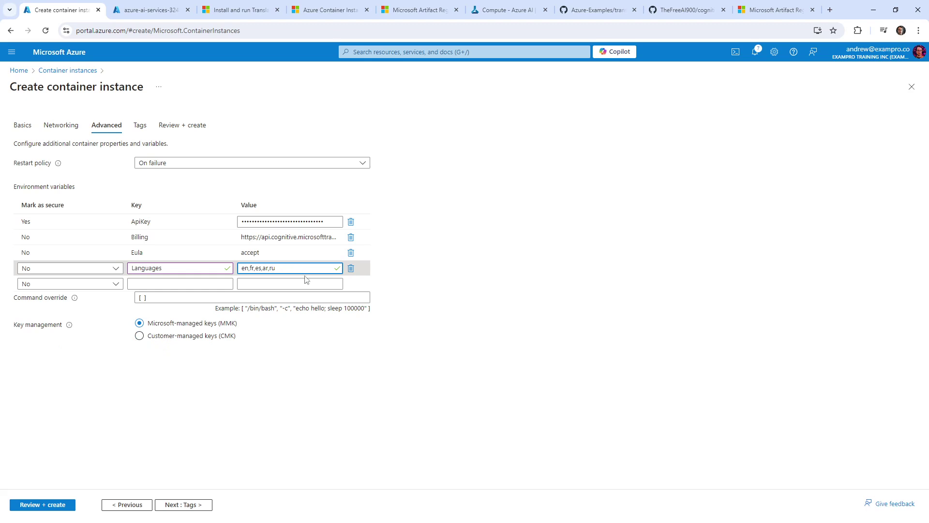
left_click(479, 241)
- Review and create the my-ai-containers-attempt-2 container instance, and open the deployed resource
left_click(68, 503)
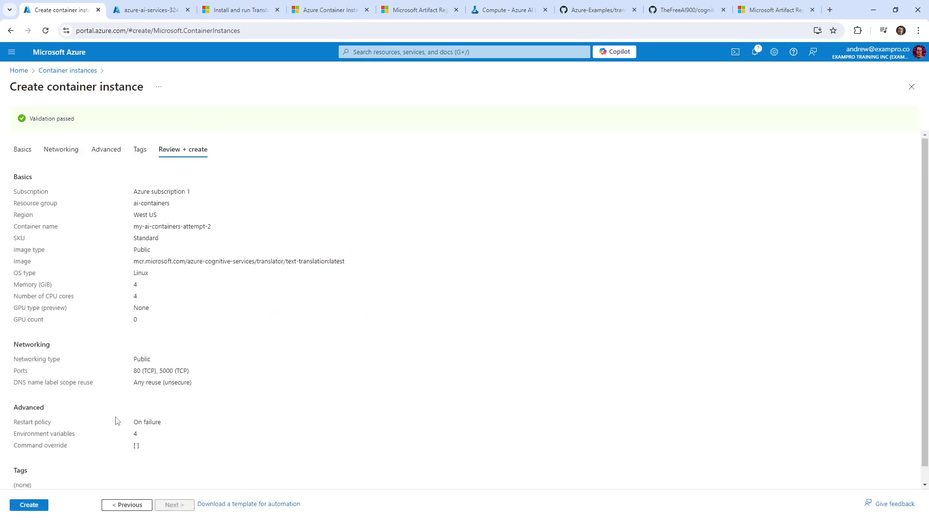
left_click(37, 504)
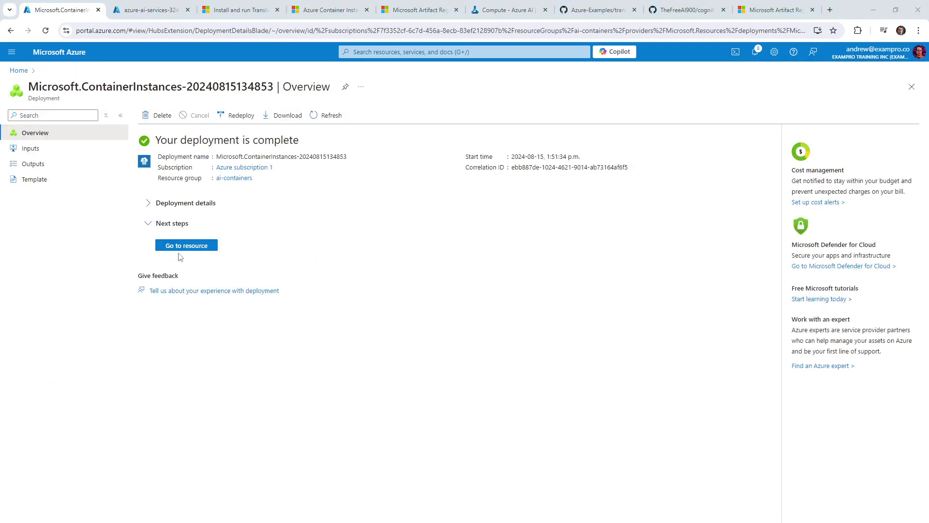
left_click(186, 245)
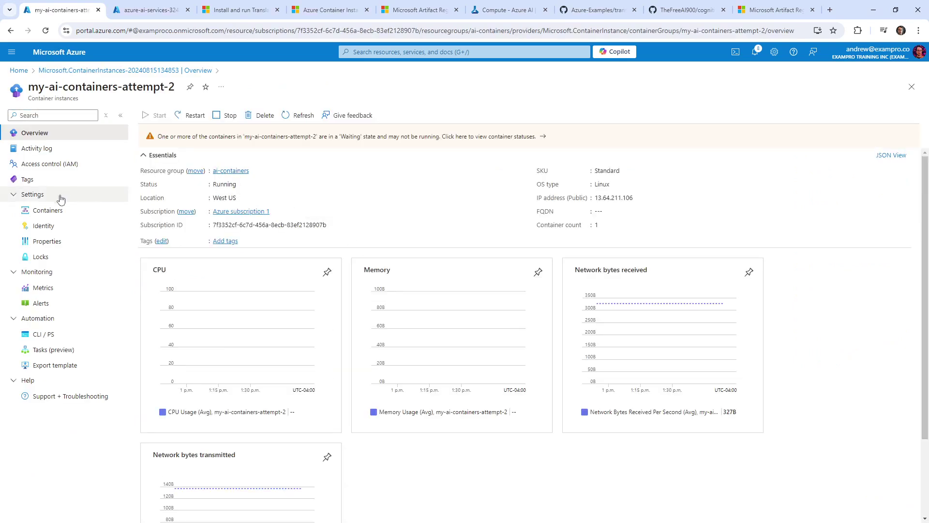
- Open the container list of my-ai-containers-attempt-2 and examine the container's termination event and logs
left_click(73, 210)
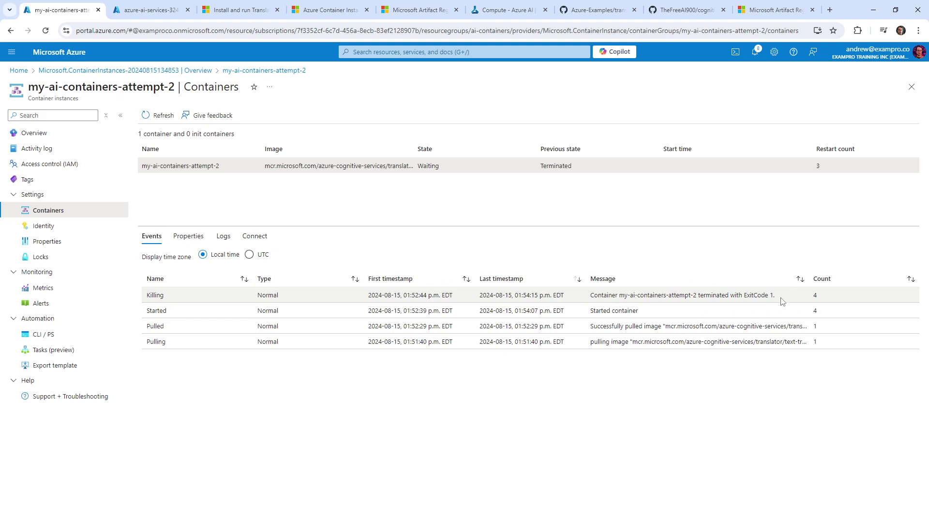
left_click_drag(776, 296, 743, 295)
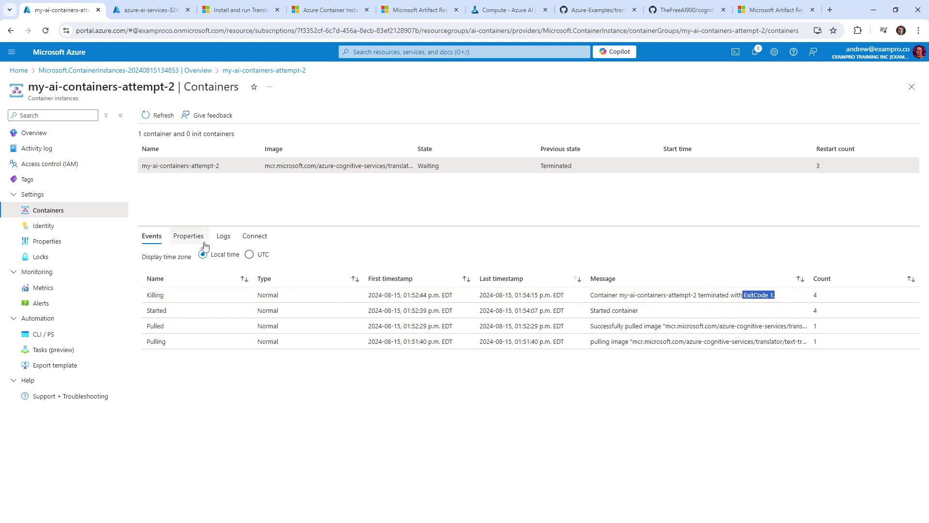
left_click(223, 236)
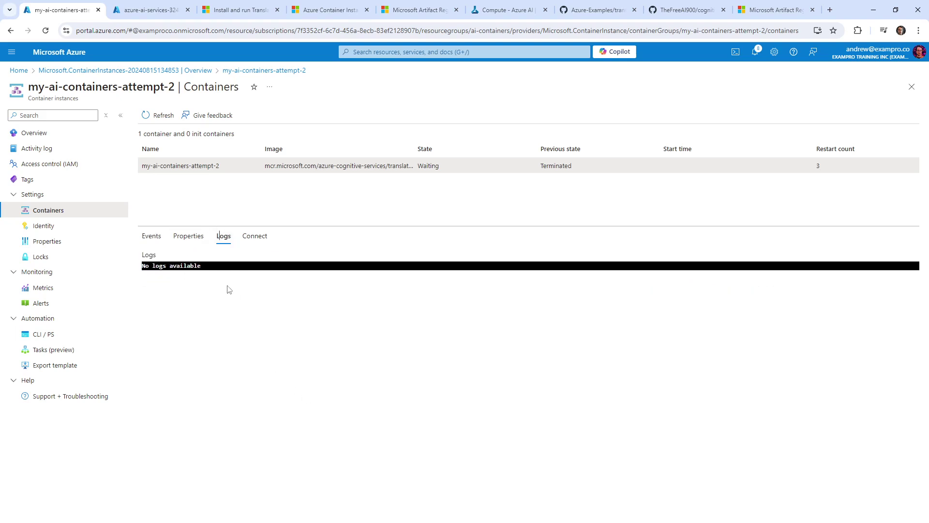
left_click(198, 237)
left_click(223, 236)
left_click(158, 237)
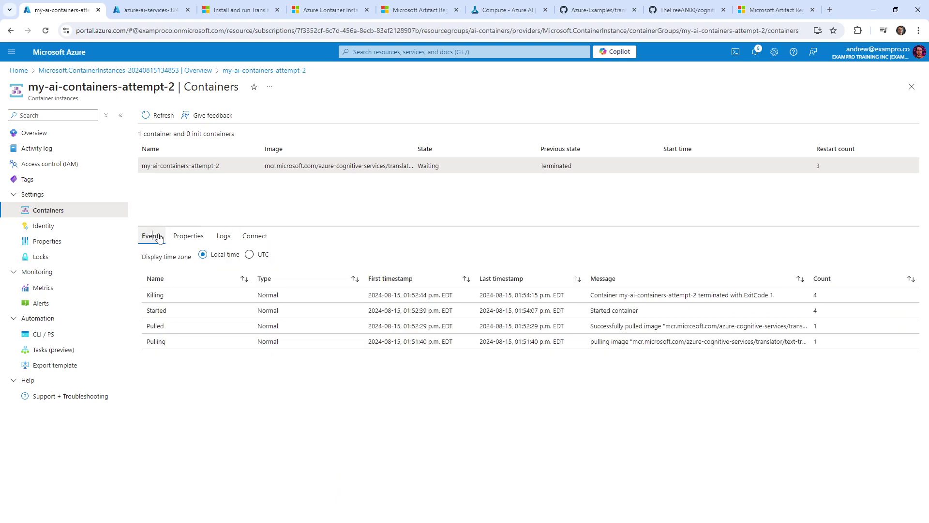
- Check the container's image, ports, size and environment variables, and refresh its events
left_click(202, 241)
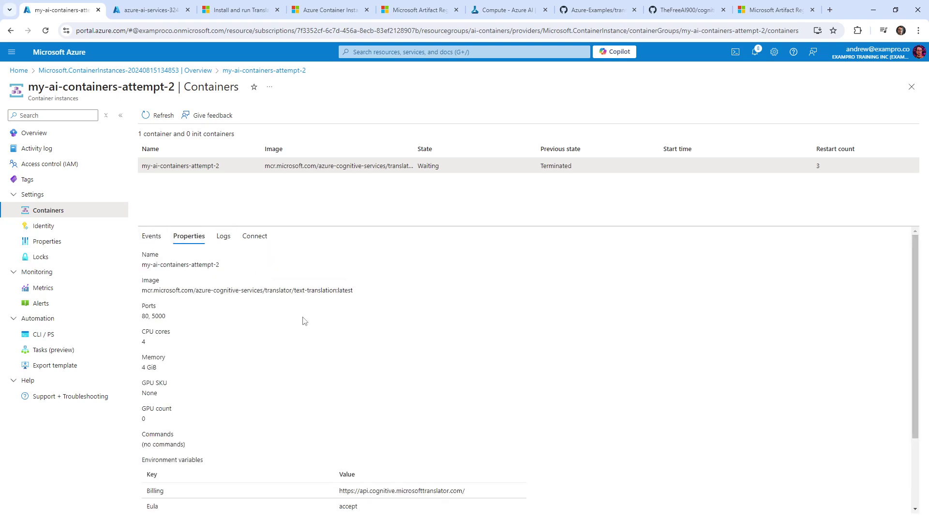
scroll(305, 321, "down", 2)
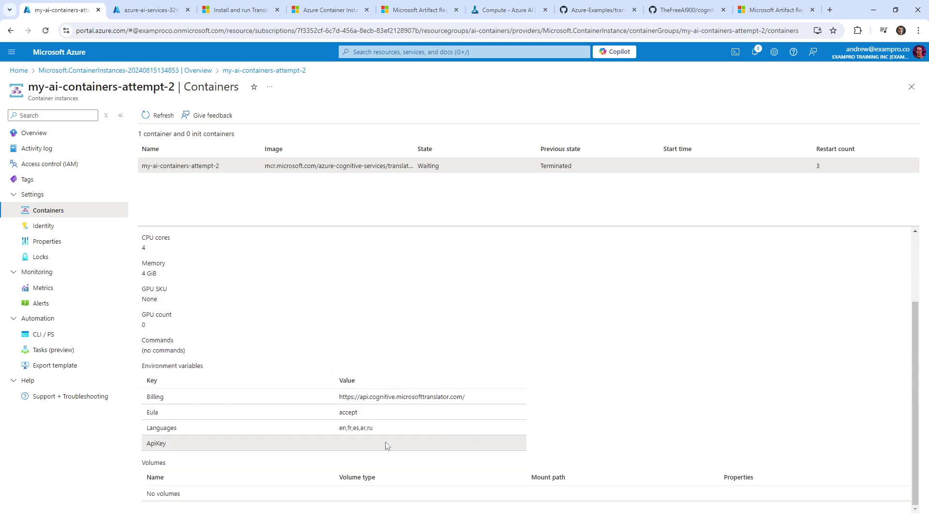
scroll(322, 357, "up", 2)
scroll(323, 358, "down", 2)
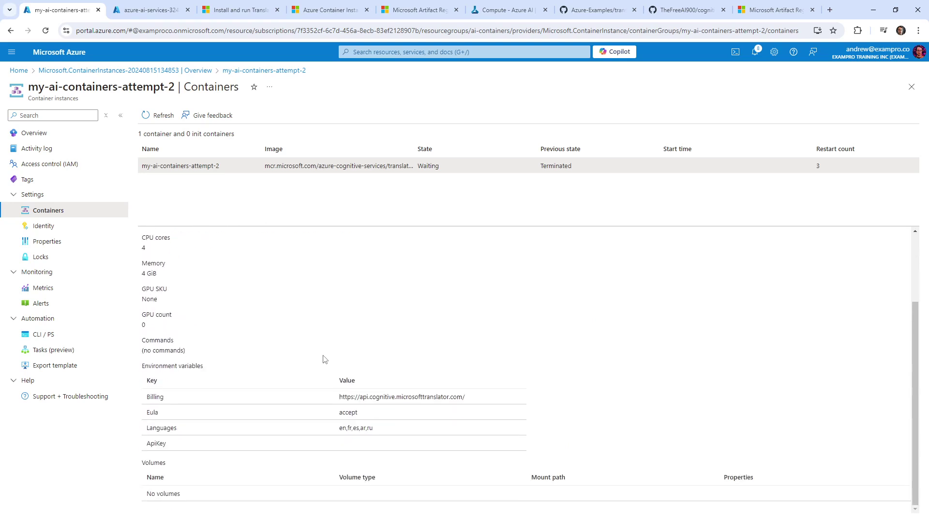
scroll(324, 359, "up", 2)
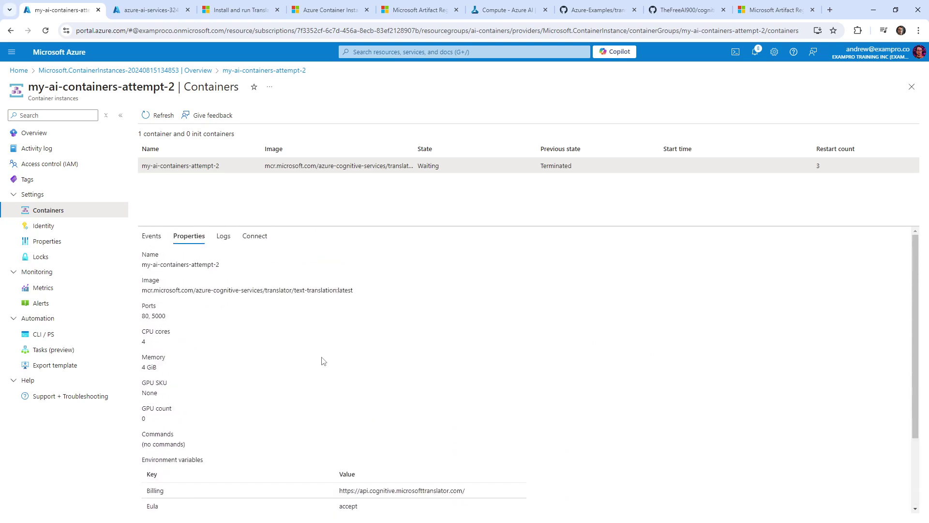
left_click(152, 237)
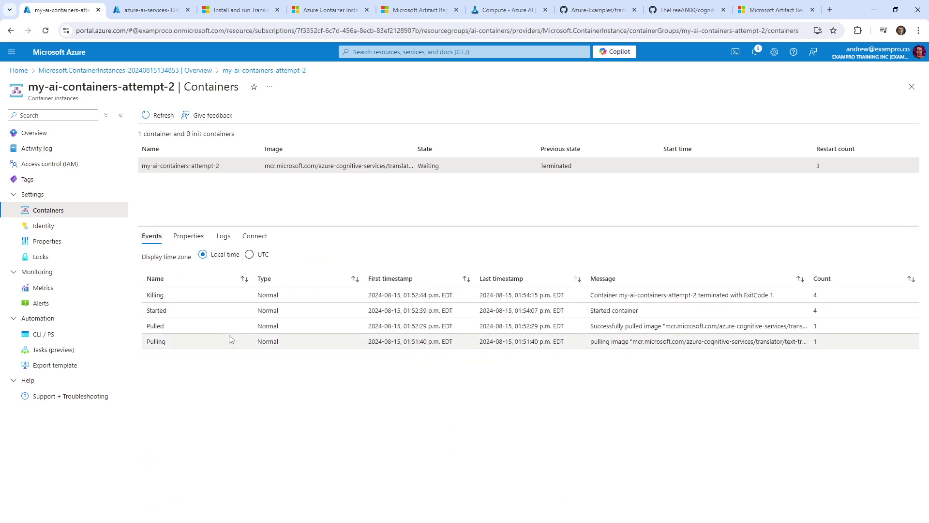
left_click(156, 117)
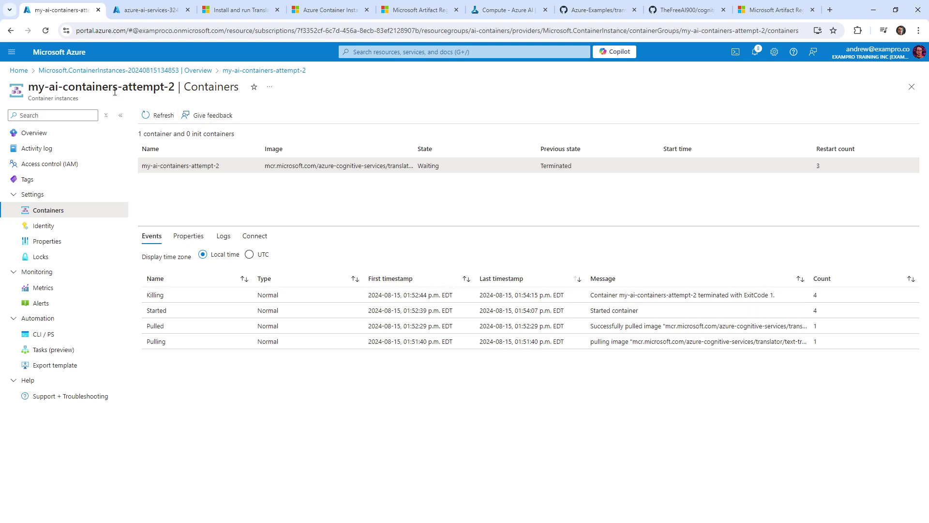
- Return to the container instance's deployment overview and delete the deployment
left_click(108, 71)
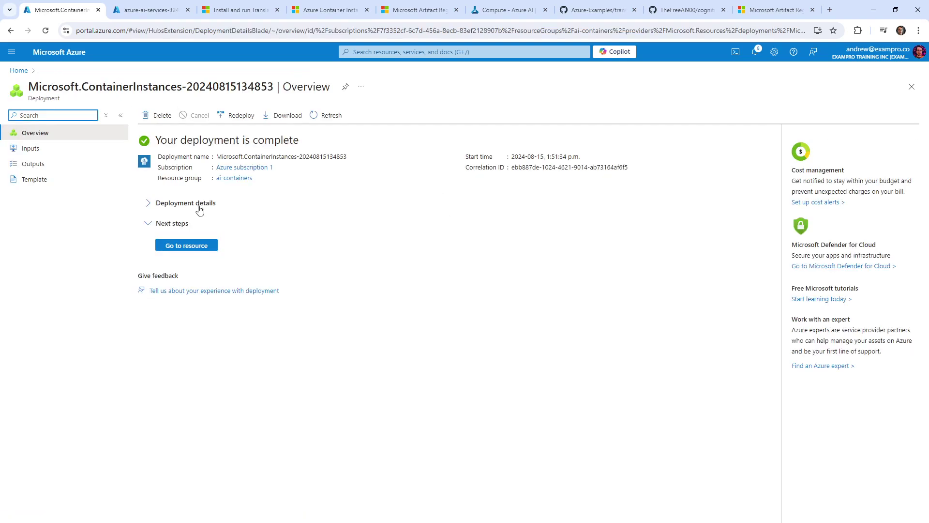
left_click(159, 116)
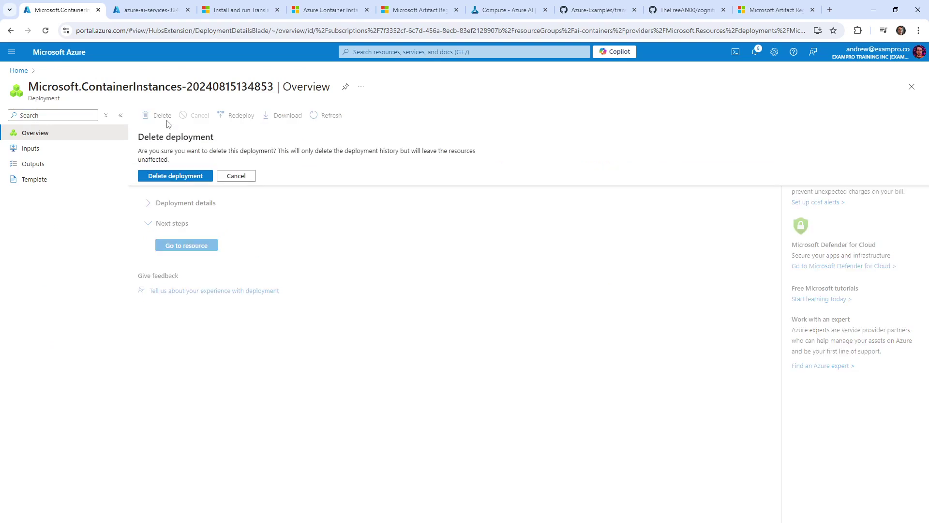
left_click(198, 177)
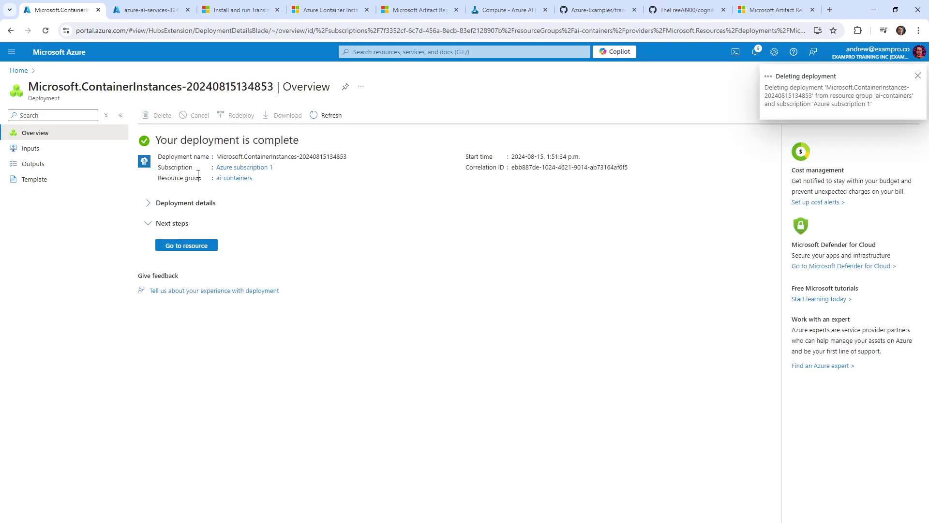
left_click(916, 76)
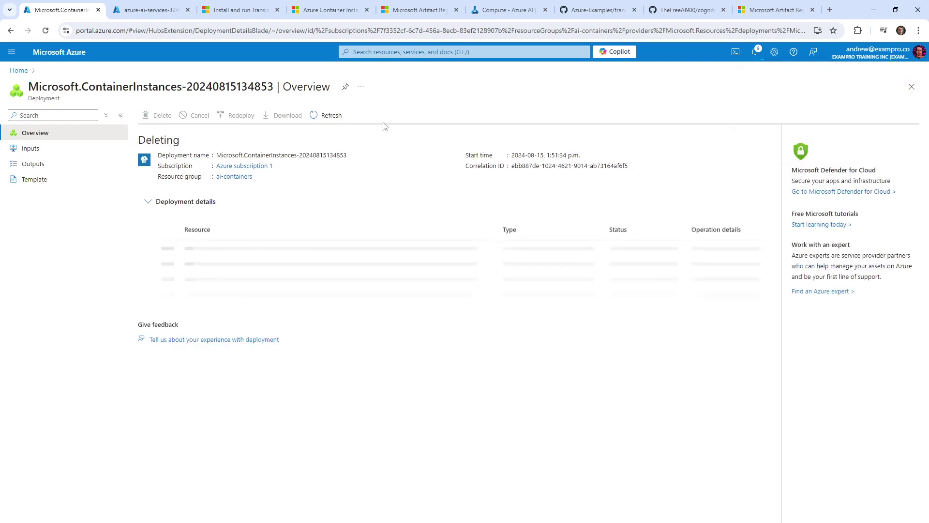
- Delete the ai-containers resource group with its container instance, confirming with the name ai-containers
left_click(246, 176)
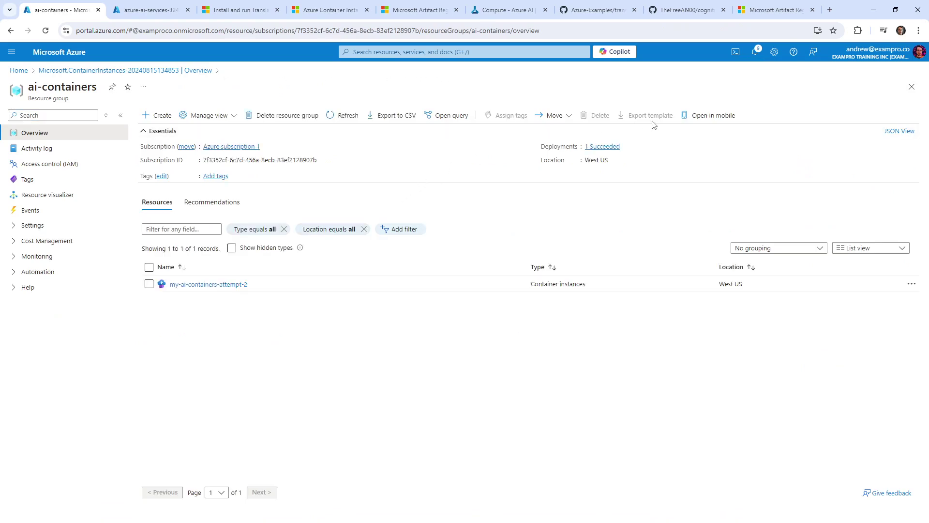
left_click(296, 117)
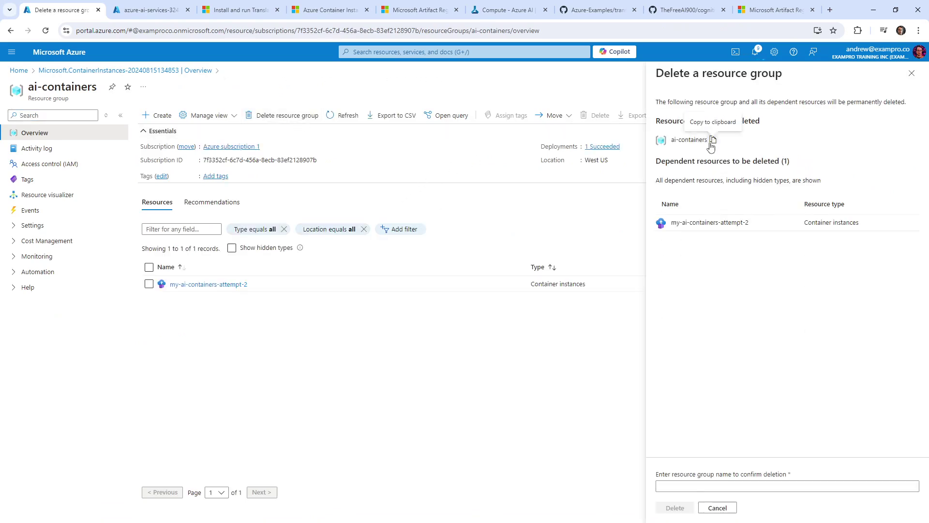
left_click(693, 486)
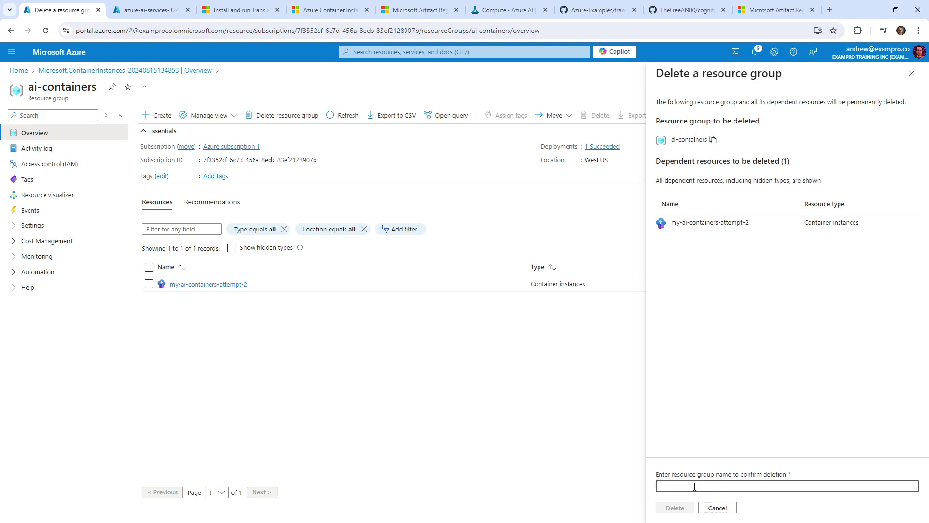
key("ctrl+v")
left_click(675, 508)
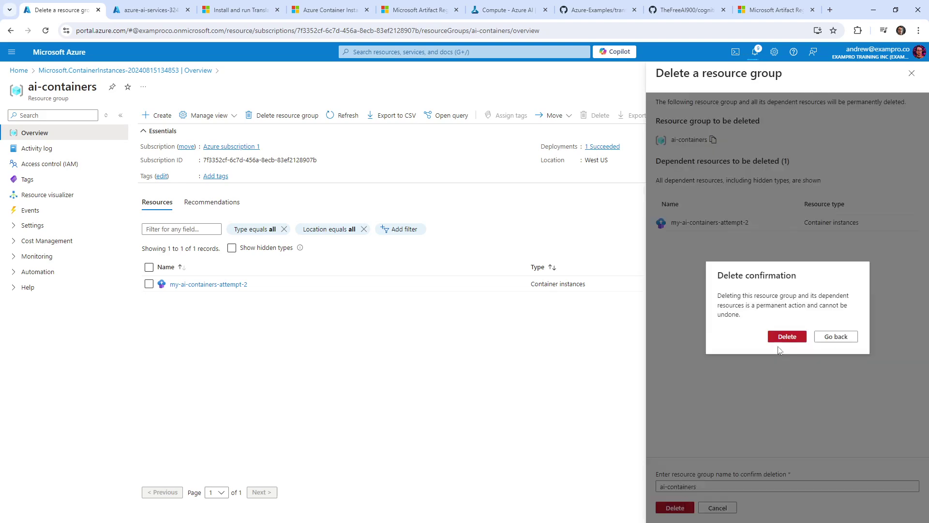
left_click(781, 337)
- Return to the Translator container documentation and open the Container configuration guide
left_click(244, 11)
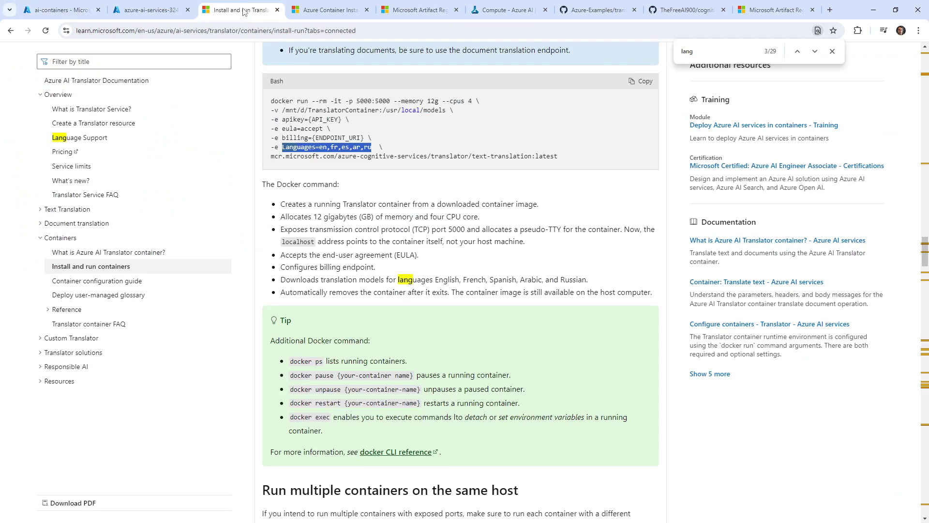
left_click(327, 13)
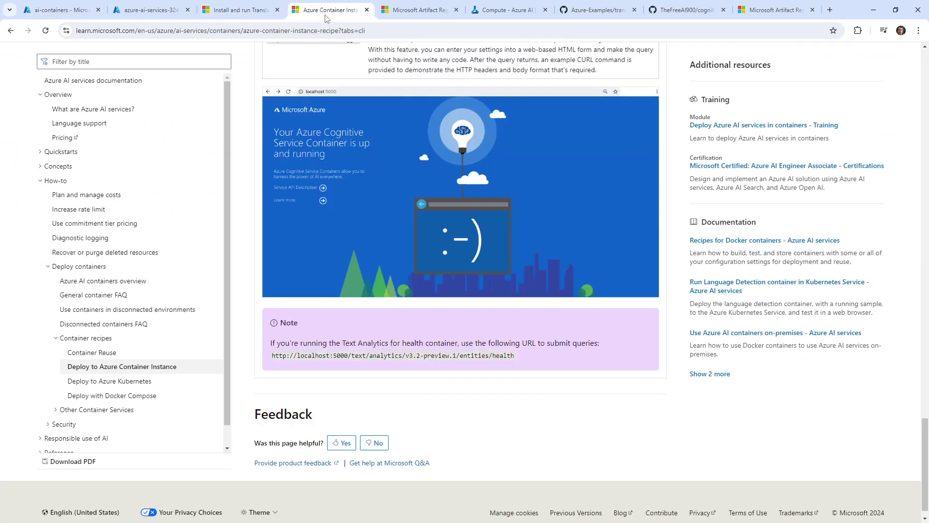
left_click(397, 13)
left_click(351, 13)
left_click(252, 13)
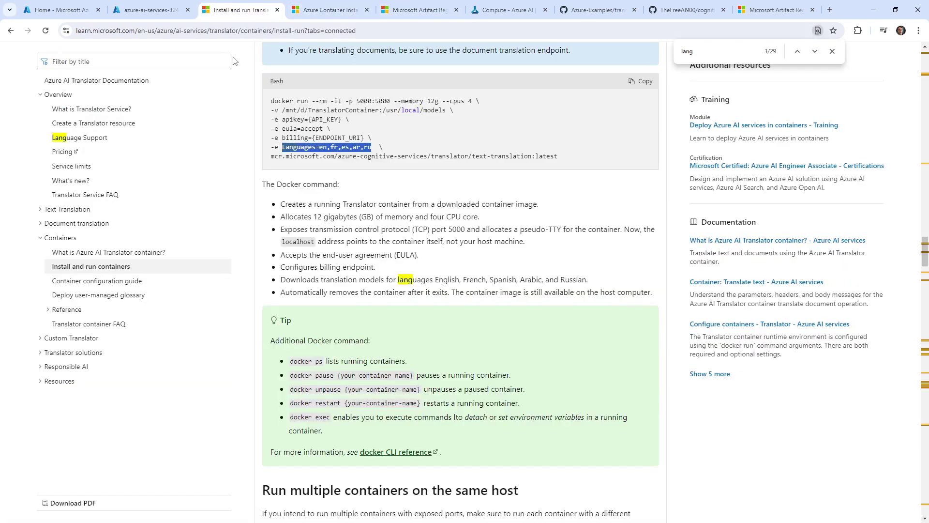
left_click(132, 282)
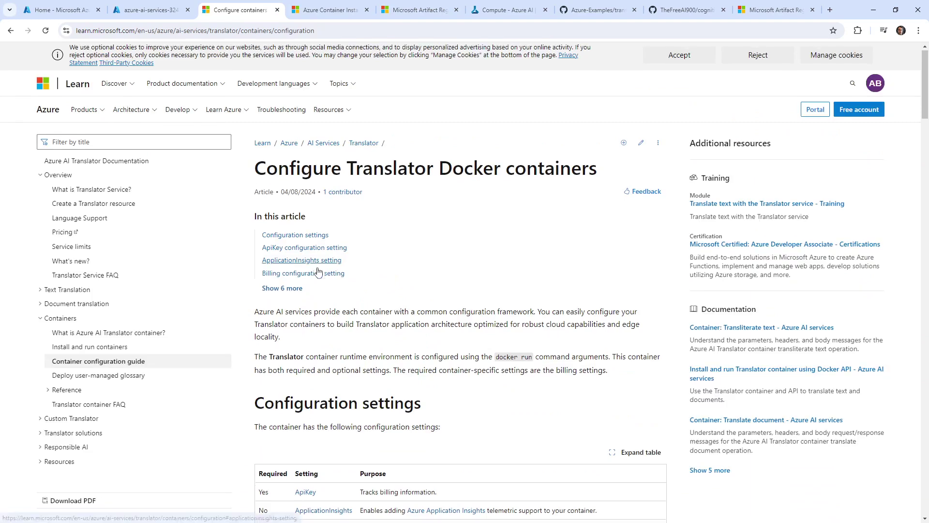
- Review the Container configuration guide's configuration settings, logging options, docker run examples and disk provider example
scroll(323, 270, "down", 15)
scroll(320, 270, "down", 20)
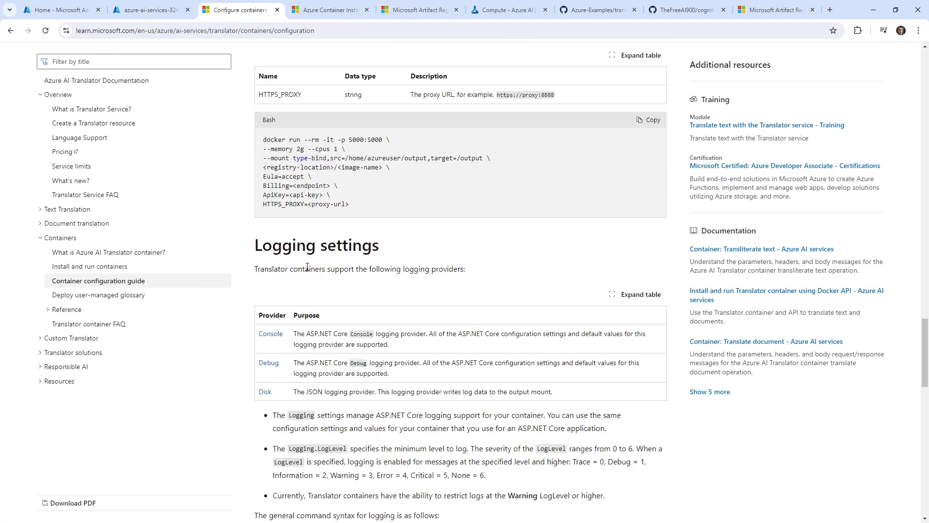
scroll(308, 267, "up", 7)
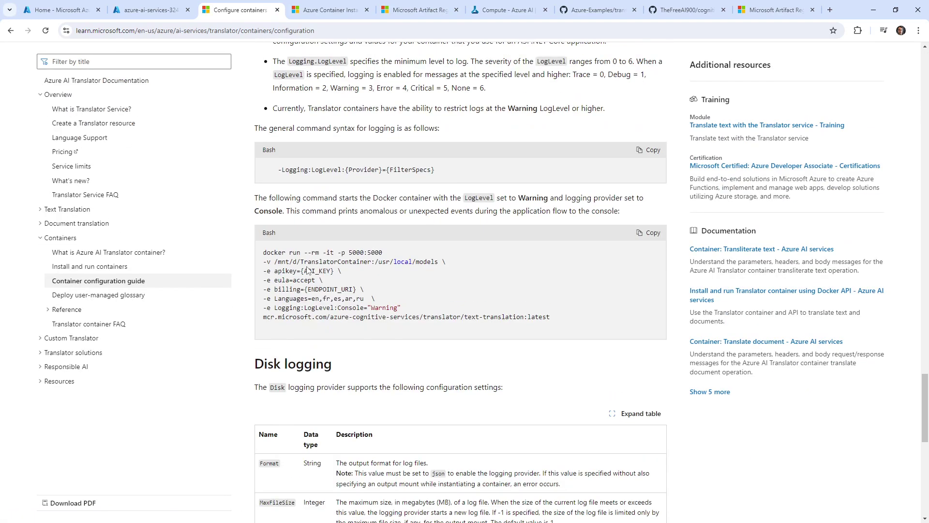
scroll(311, 266, "down", 10)
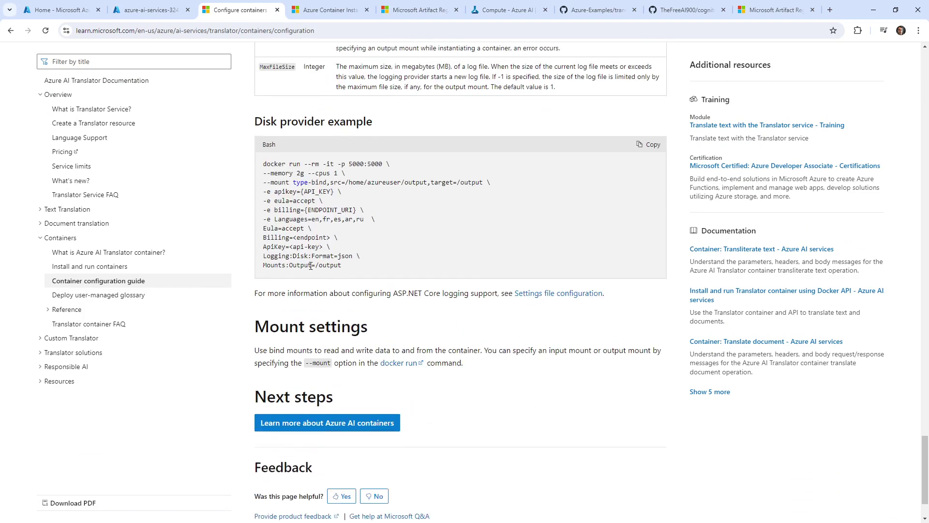
scroll(311, 269, "up", 12)
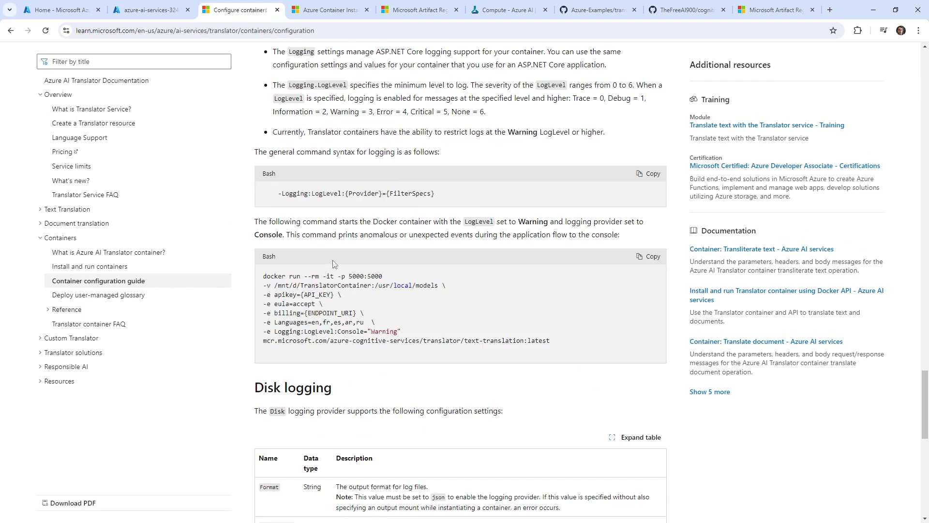
scroll(338, 264, "up", 20)
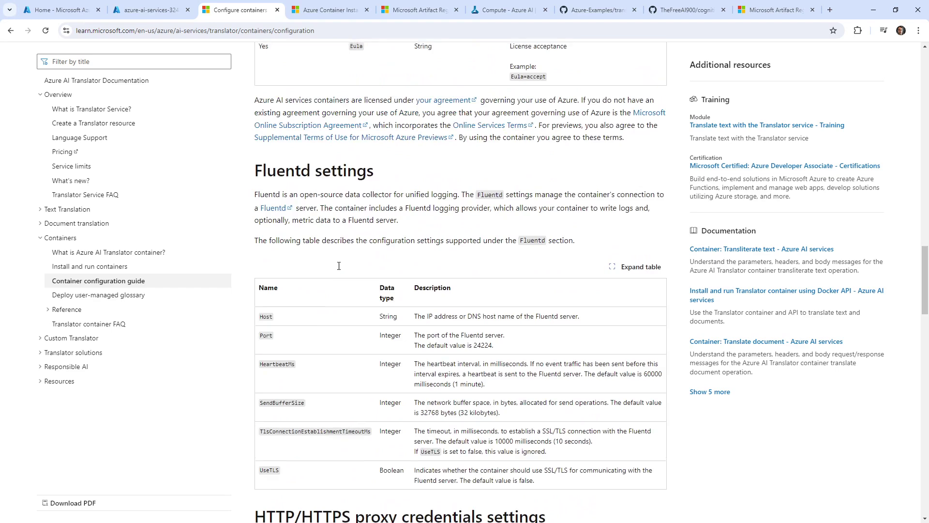
scroll(339, 269, "up", 15)
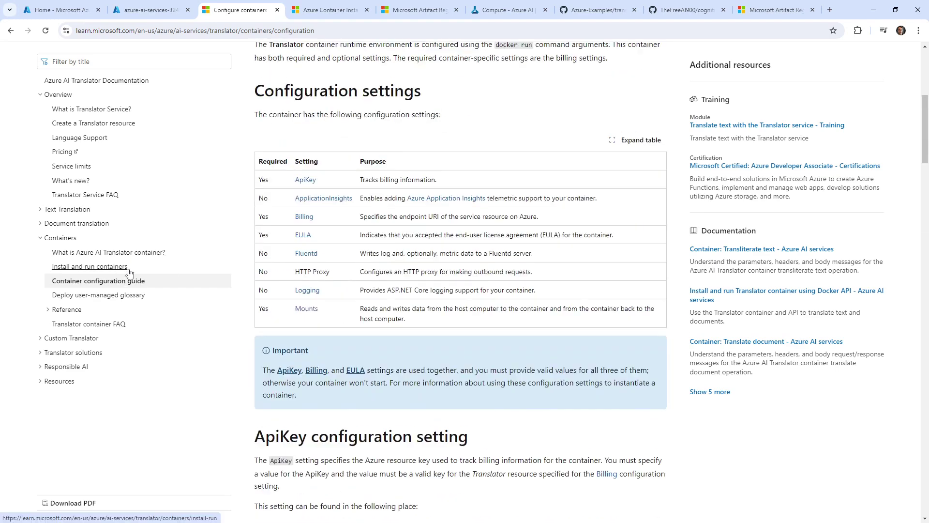
- Open the Install and run containers article and review its host requirements, billing options and docker run command
left_click(102, 266)
scroll(392, 289, "down", 20)
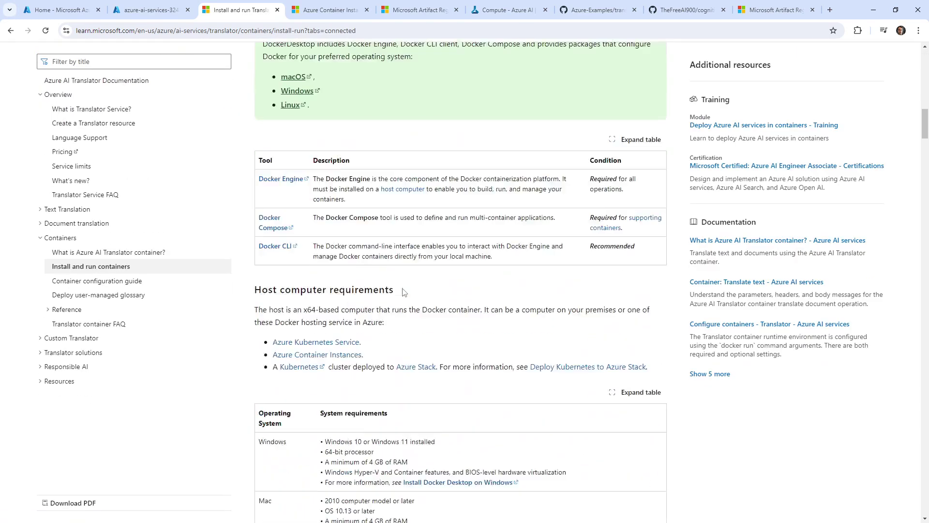
scroll(403, 288, "down", 20)
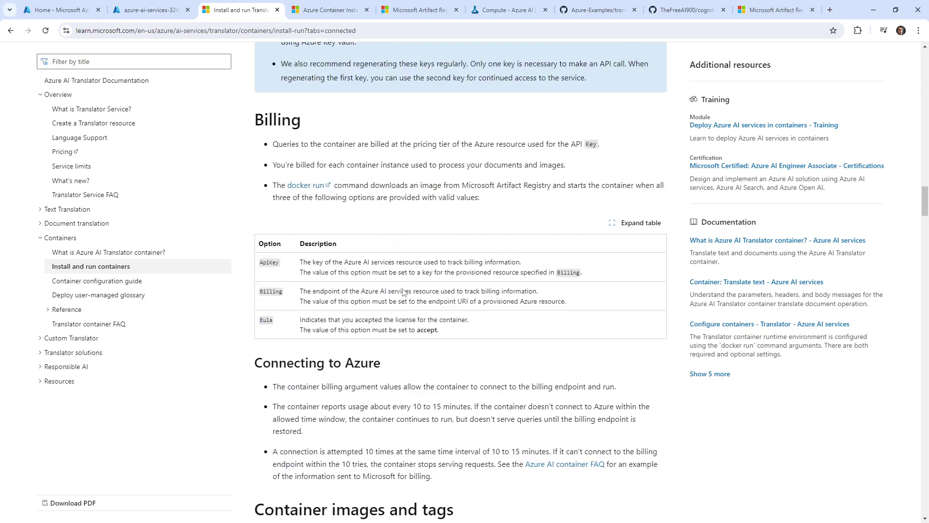
scroll(404, 291, "down", 5)
scroll(403, 288, "down", 13)
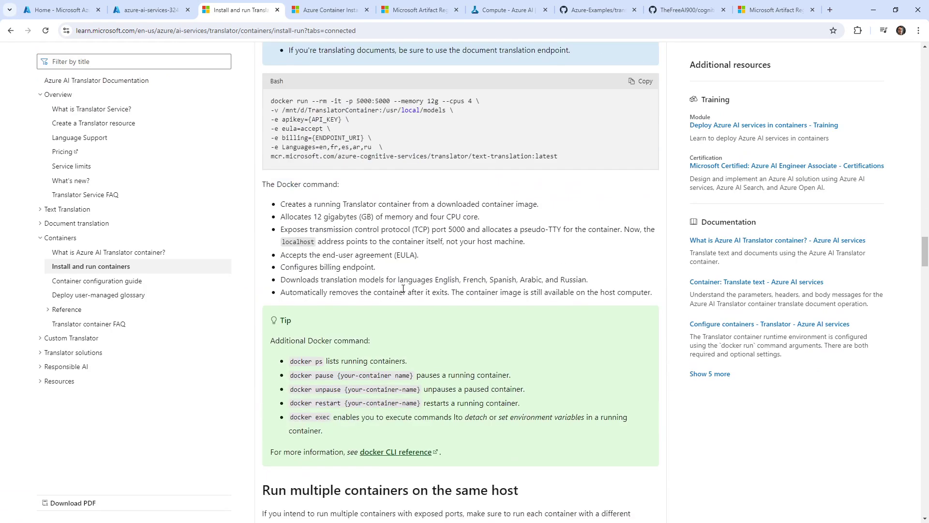
- Examine the curl example for querying the Translator container endpoint, including its localhost URL, content-type header and text body
scroll(404, 292, "down", 1)
scroll(374, 283, "right", 3)
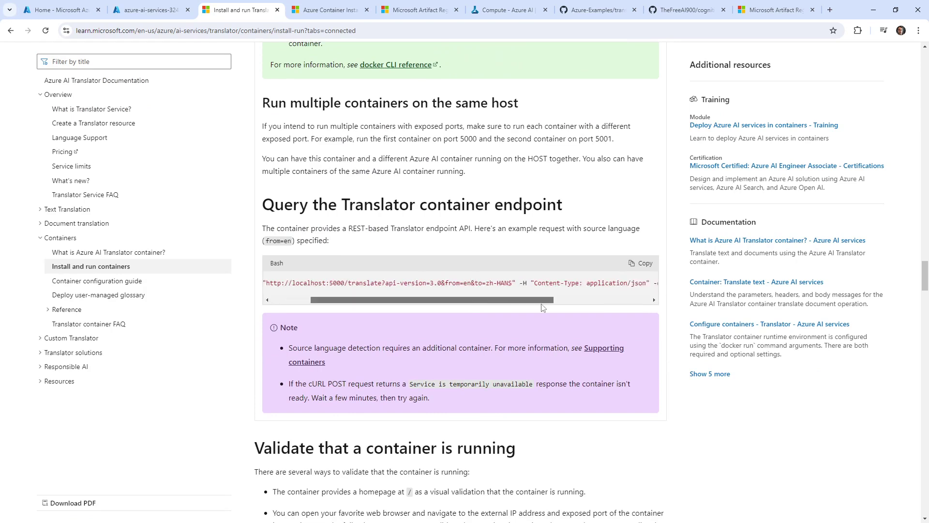
scroll(375, 283, "left", 3)
left_click_drag(354, 283, 443, 282)
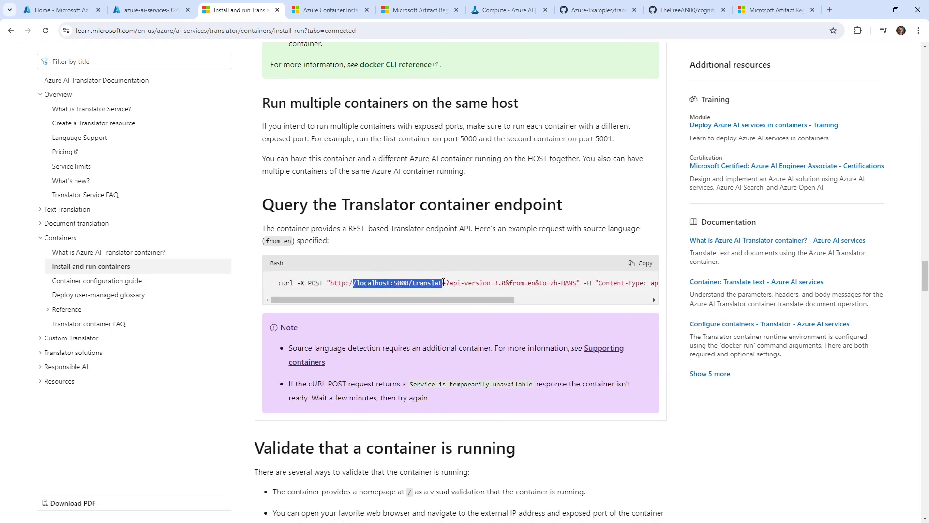
scroll(463, 298, "right", 3)
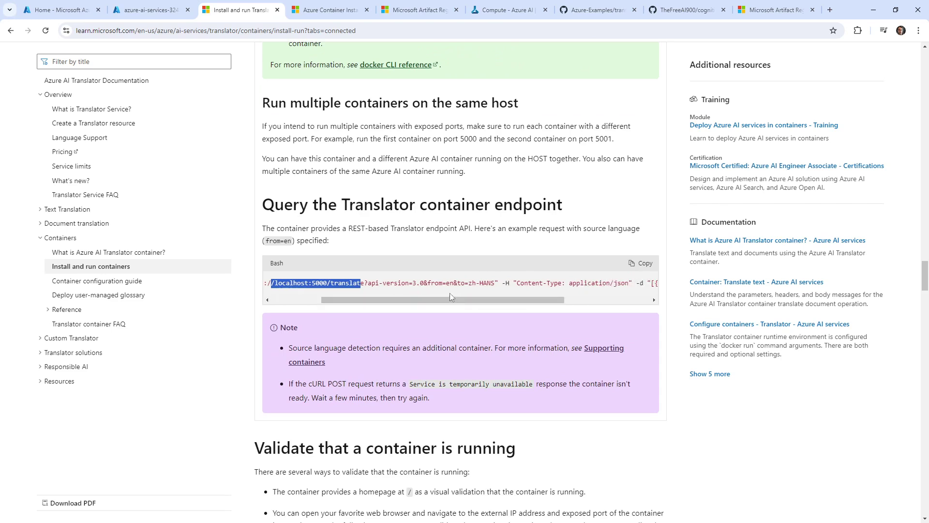
left_click_drag(431, 282, 604, 304)
left_click_drag(513, 283, 636, 293)
left_click(586, 308)
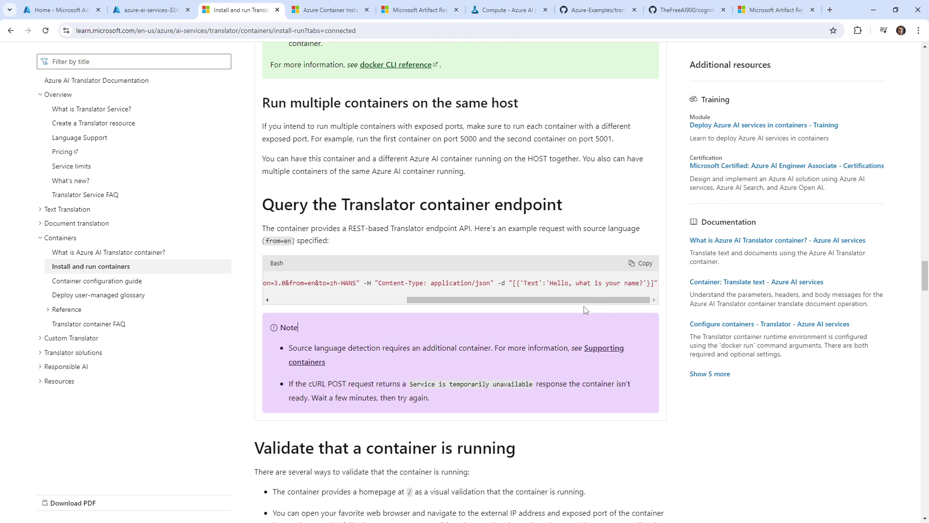
left_click_drag(503, 300, 371, 300)
scroll(372, 294, "down", 4)
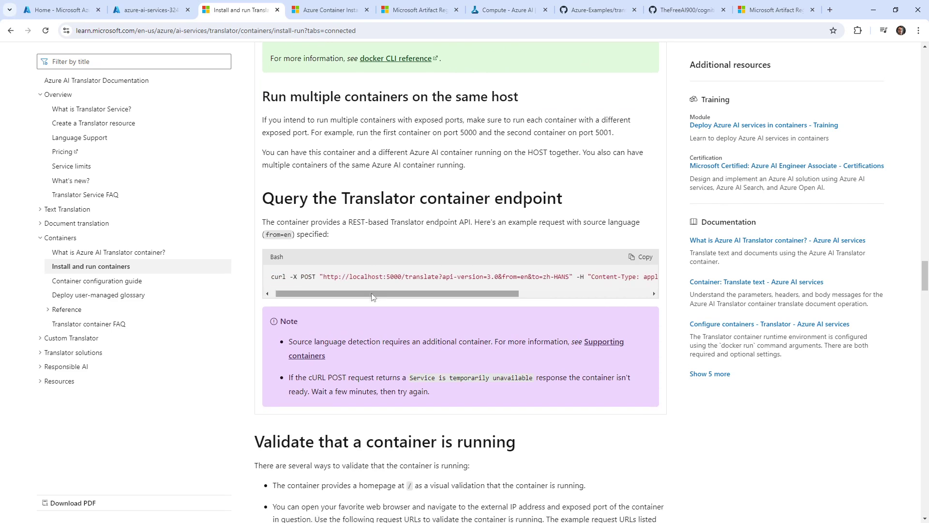
scroll(372, 293, "down", 2)
scroll(358, 305, "up", 10)
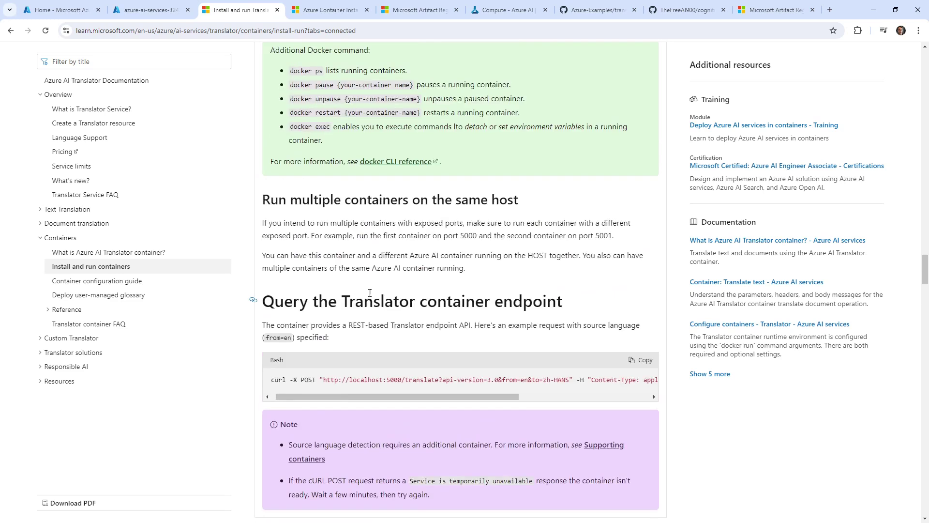